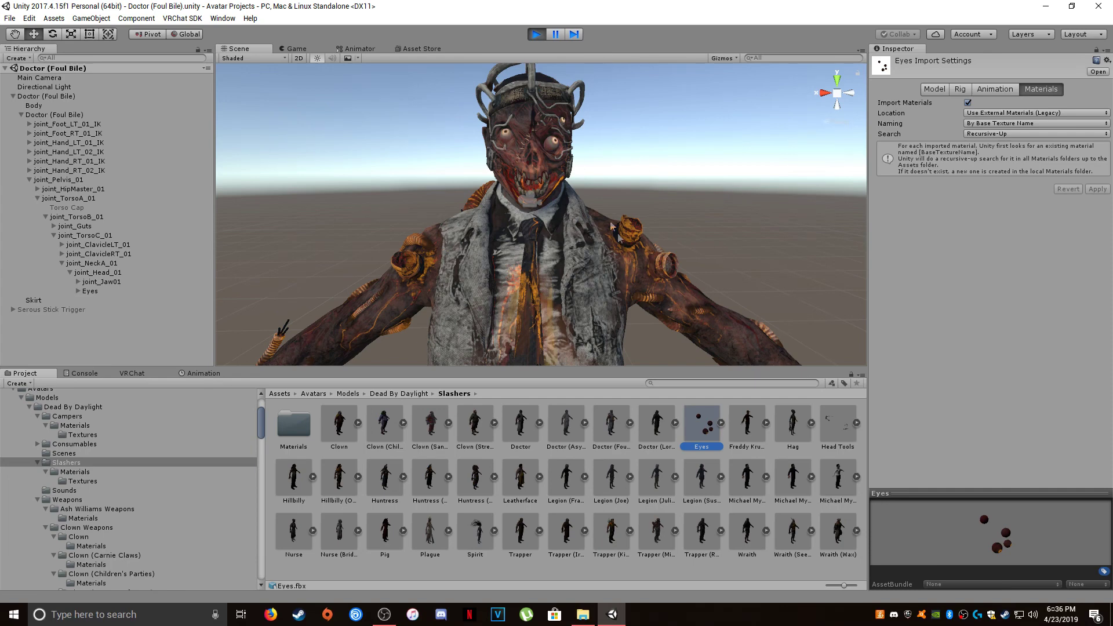
- Examine the Doctor model's animated eyes from several angles and select the Eyes object under joint_Head_01
{"action": "left_click_drag", "start_coordinate": [570, 232], "coordinate": [474, 196], "text": "alt"}
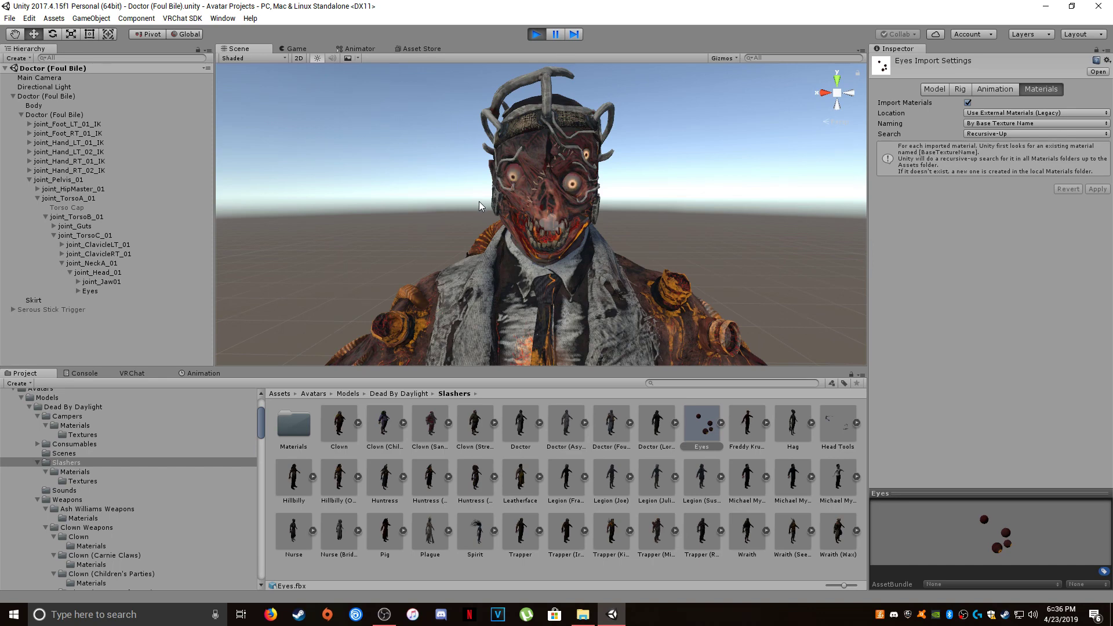
{"action": "right_click_drag", "start_coordinate": [536, 208], "coordinate": [560, 184]}
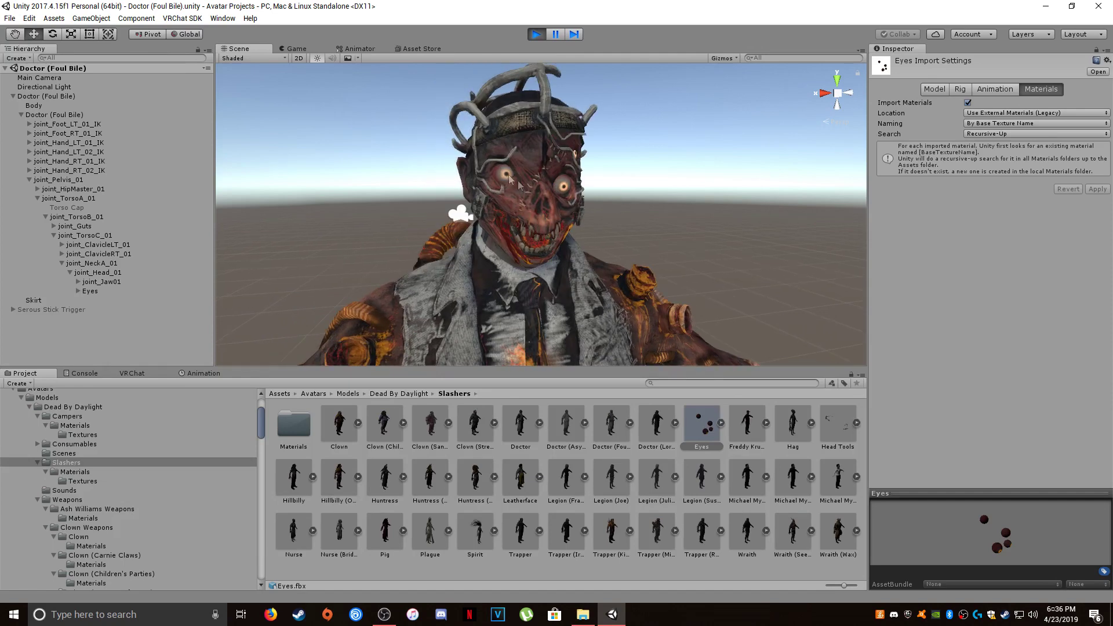
{"action": "right_click_drag", "start_coordinate": [512, 182], "coordinate": [549, 207]}
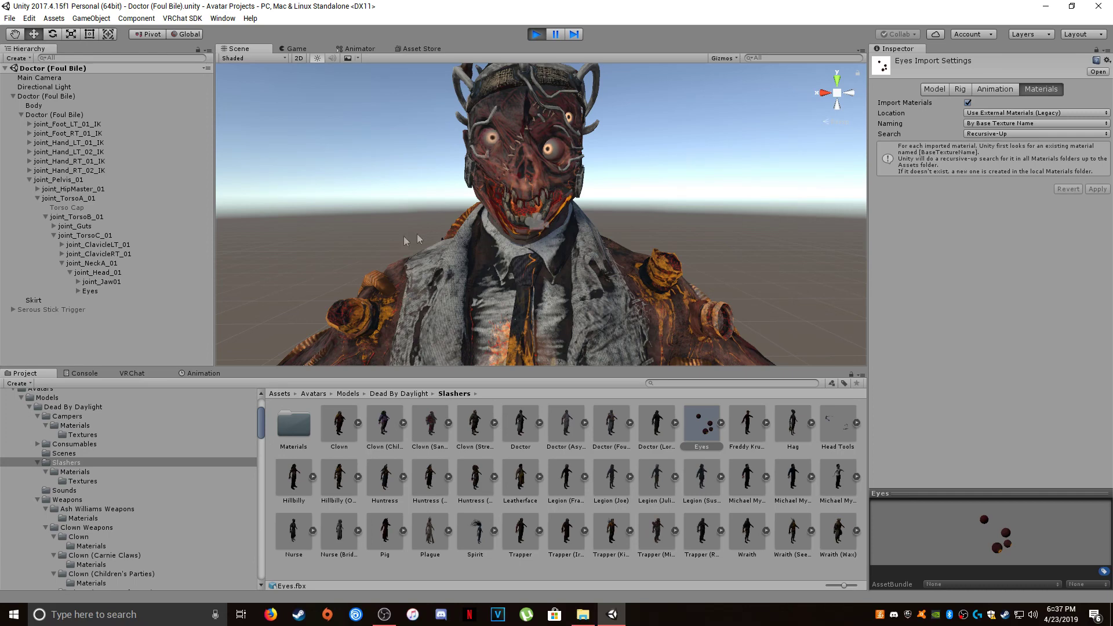
{"action": "key", "text": "alt"}
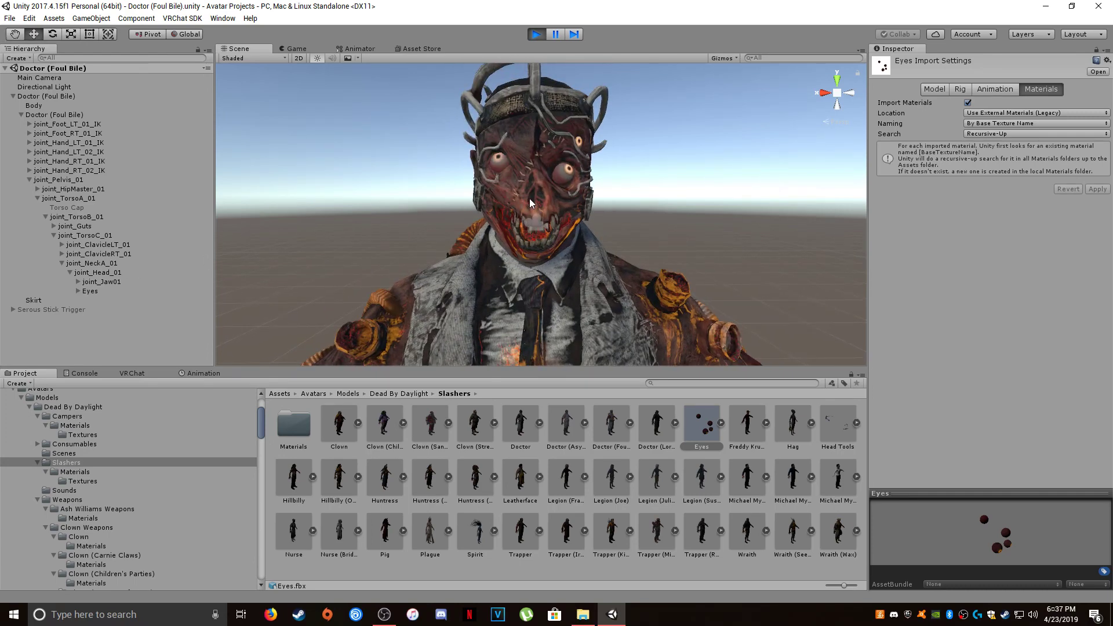
{"action": "left_click", "coordinate": [94, 292]}
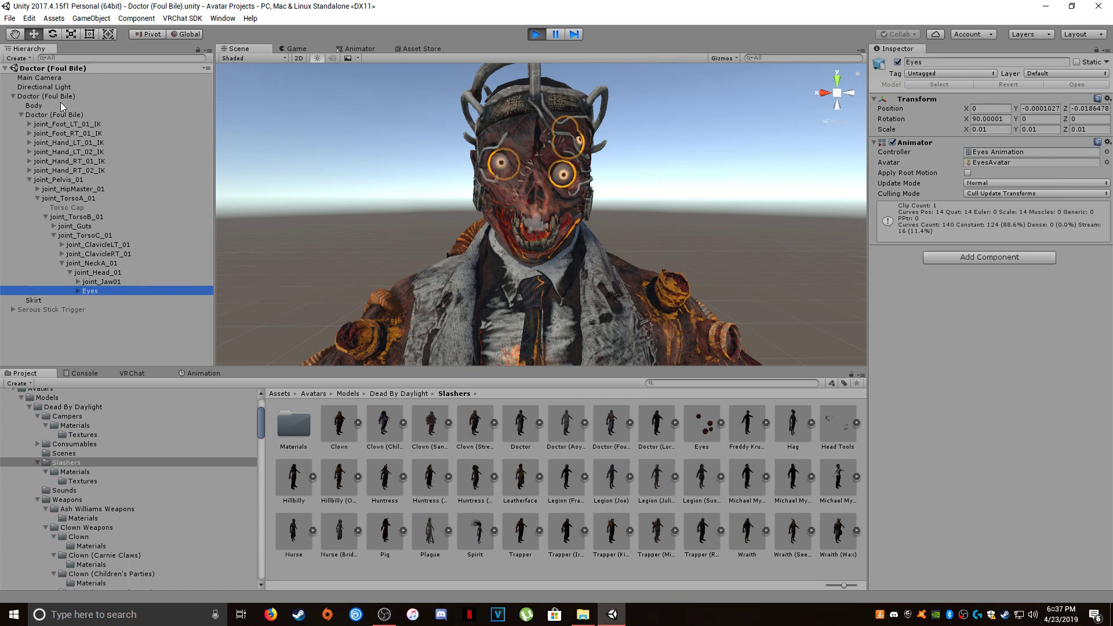
- Temporarily enable the Serous Stick Trigger object to preview it, and disable it again
{"action": "double_click", "coordinate": [69, 309]}
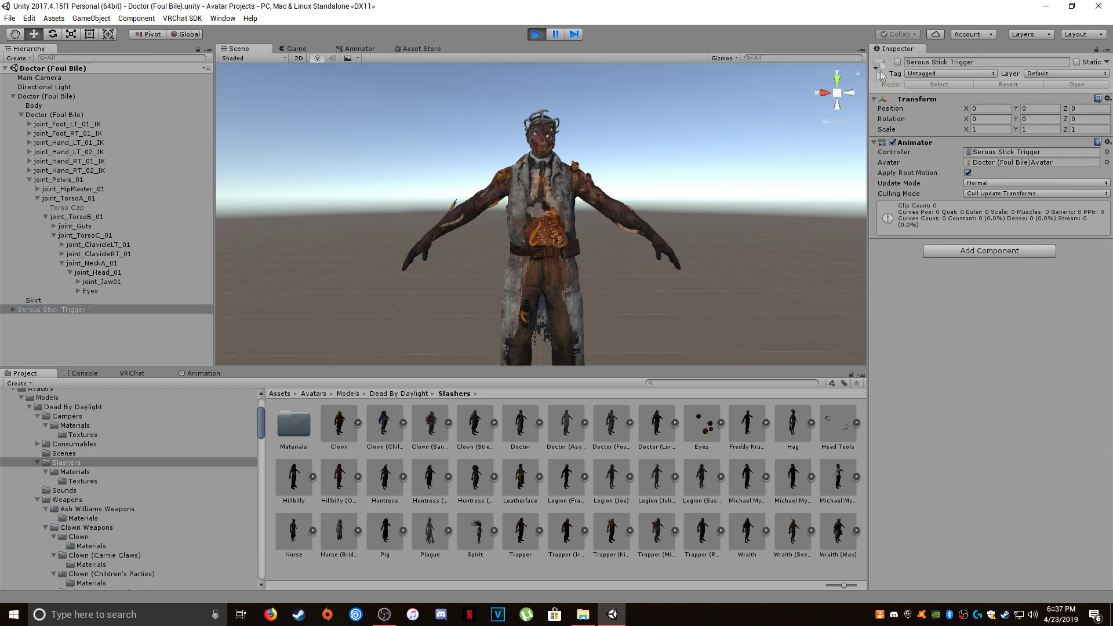
{"action": "left_click", "coordinate": [898, 62]}
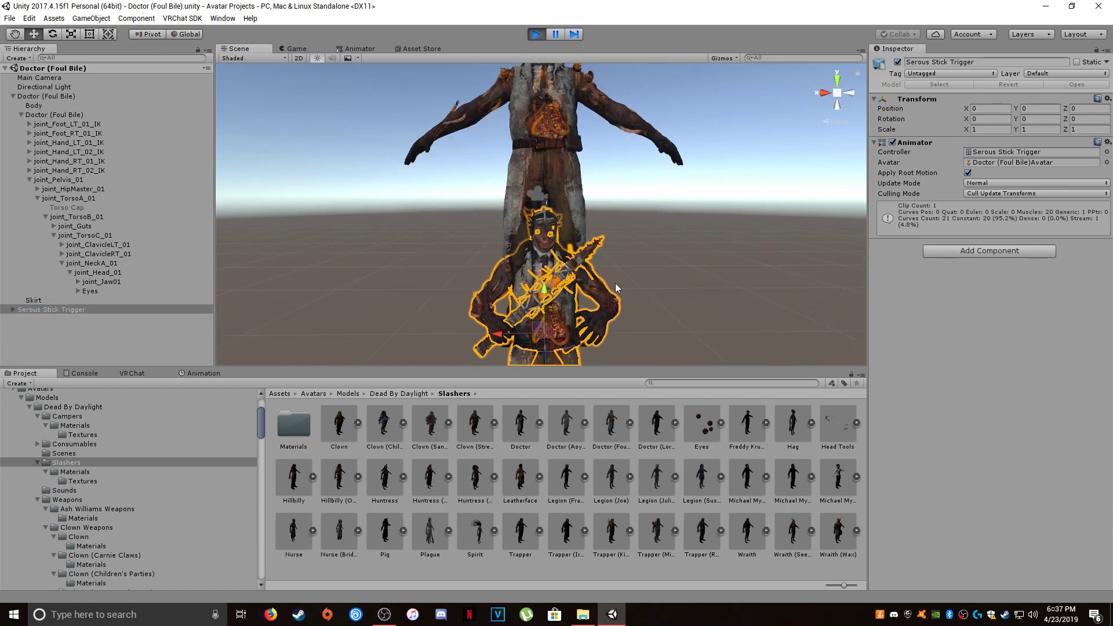
{"action": "left_click", "coordinate": [897, 63]}
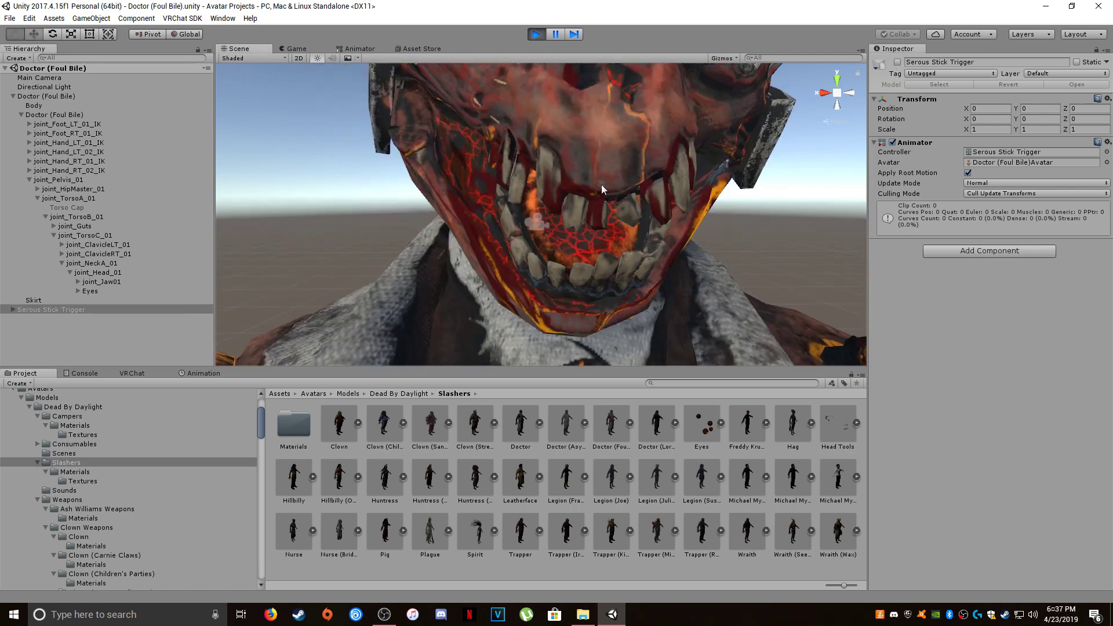
- Inspect the Eyes model asset and scene object, plus the Eyes Animation controller and clip in the Doctor (Foul Bile) weapons folder
{"action": "left_click", "coordinate": [706, 432]}
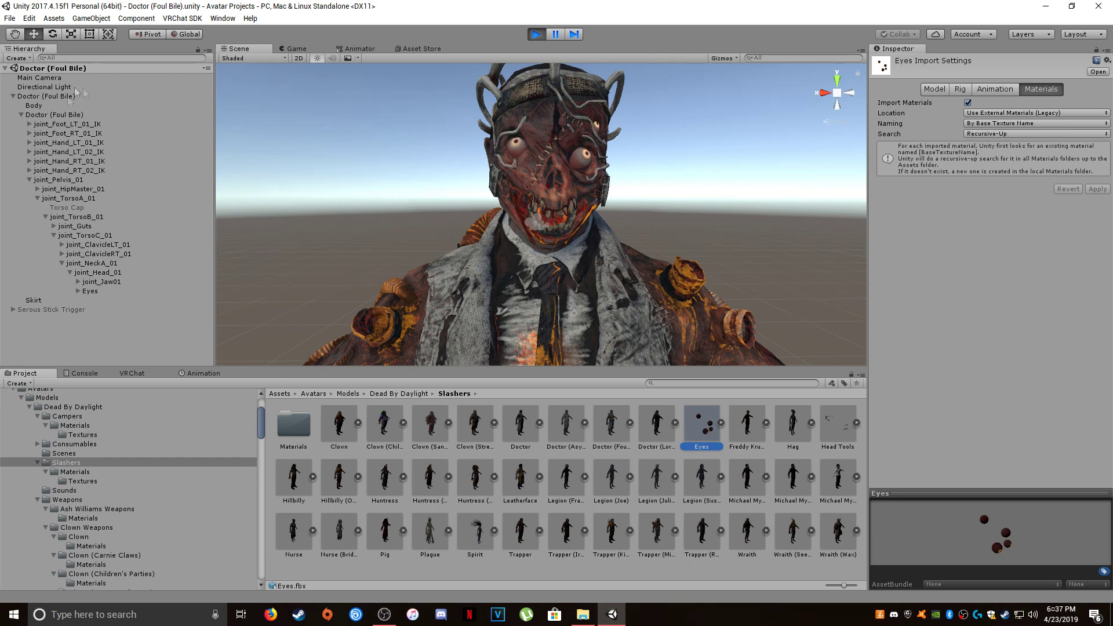
{"action": "left_click", "coordinate": [94, 291]}
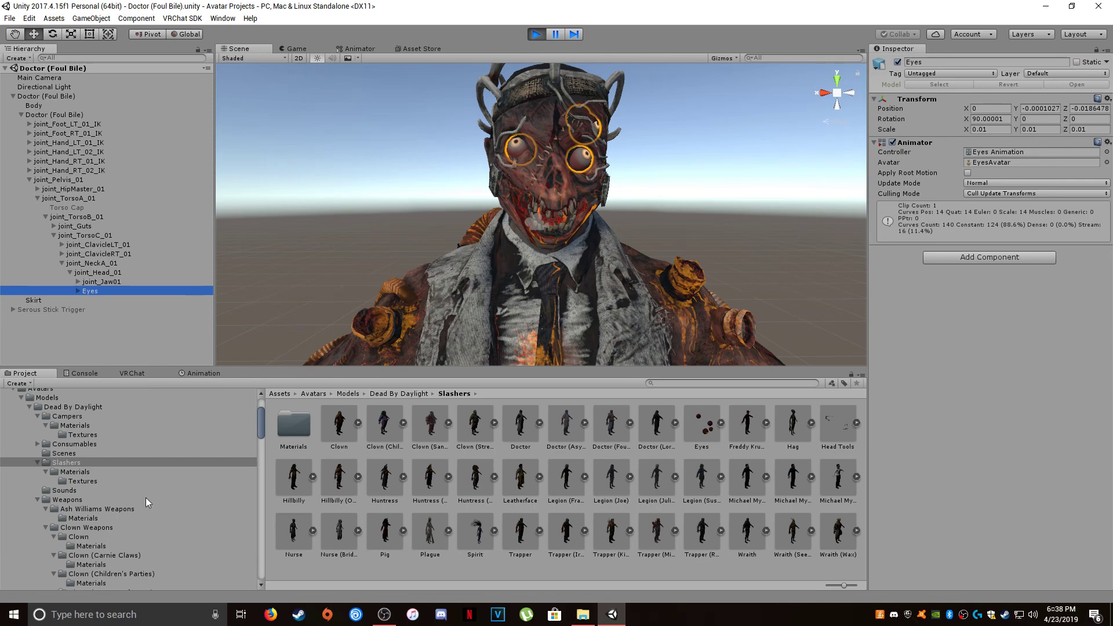
{"action": "scroll", "coordinate": [145, 497], "scroll_direction": "down", "scroll_amount": 6}
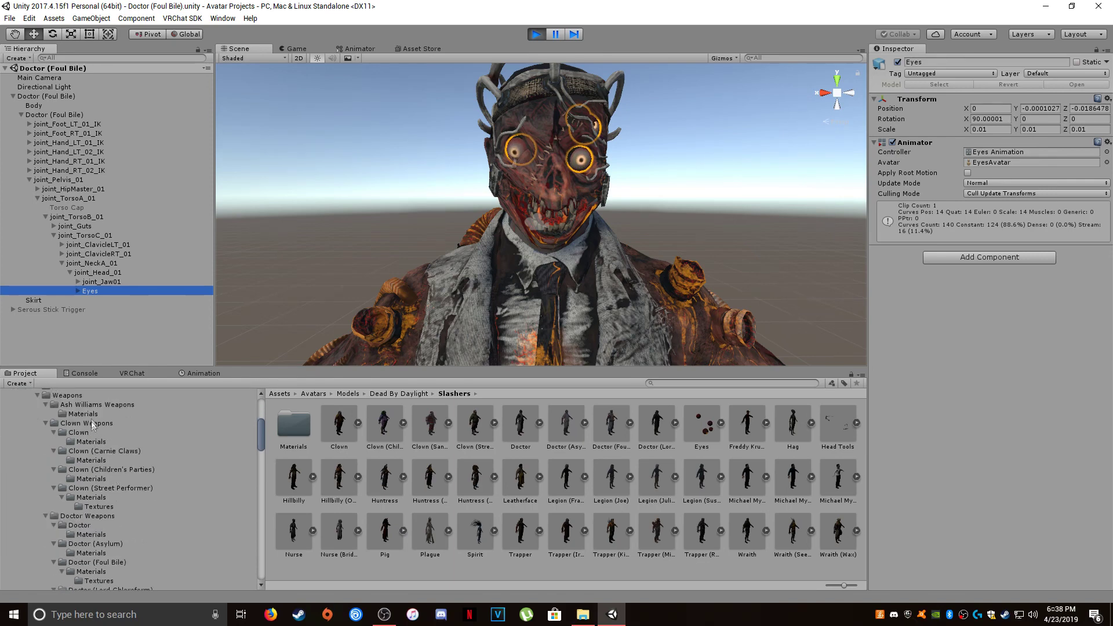
{"action": "scroll", "coordinate": [102, 490], "scroll_direction": "down", "scroll_amount": 2}
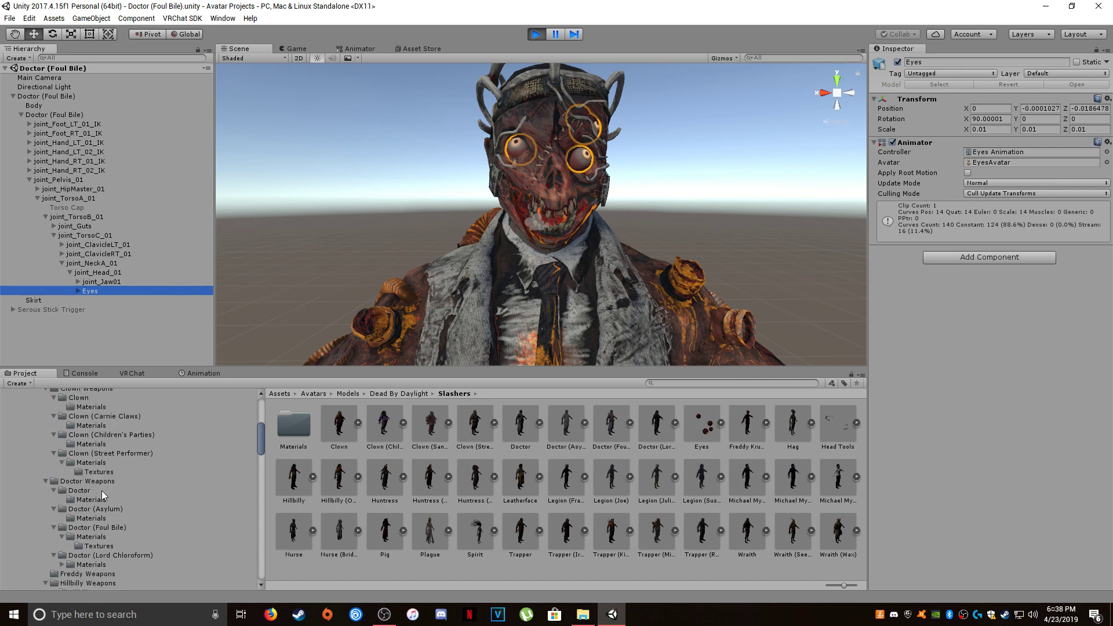
{"action": "left_click", "coordinate": [103, 528]}
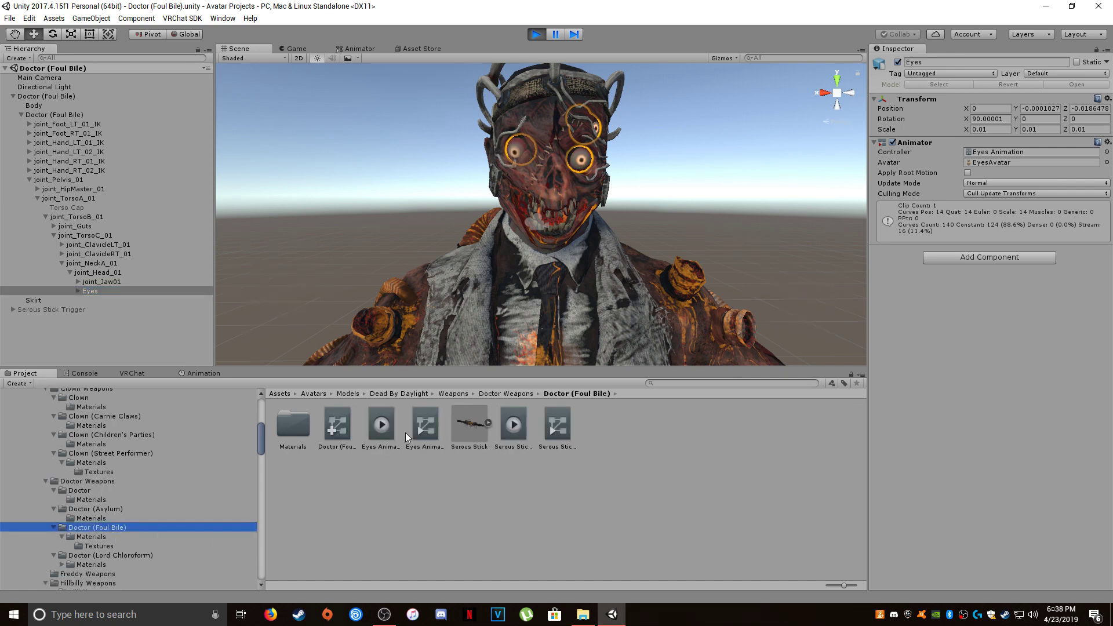
{"action": "left_click", "coordinate": [420, 425]}
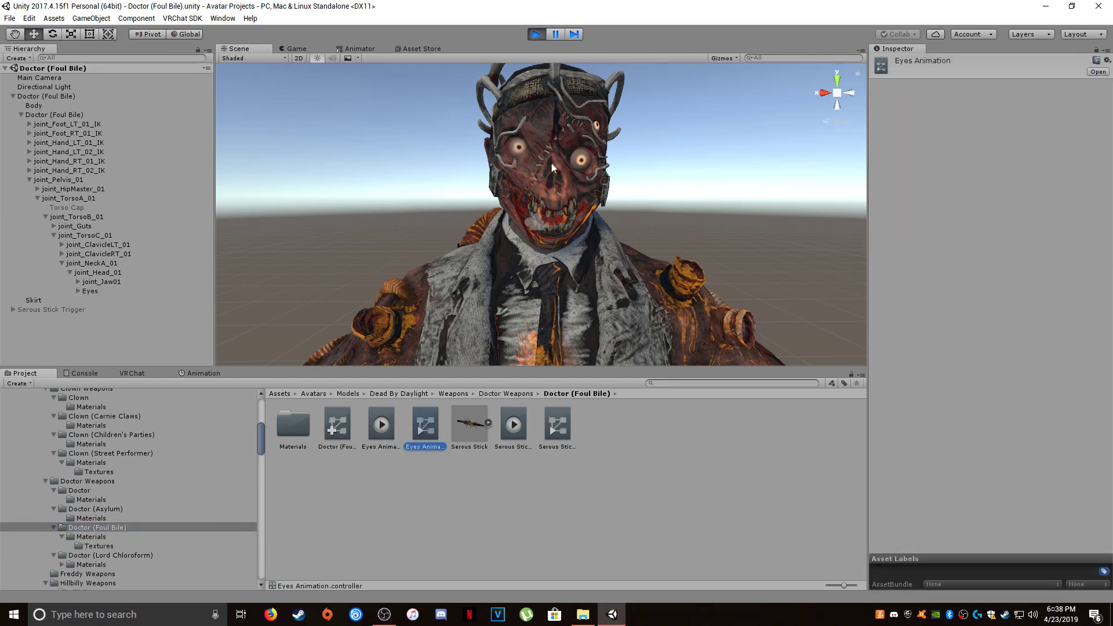
{"action": "key", "text": "Left"}
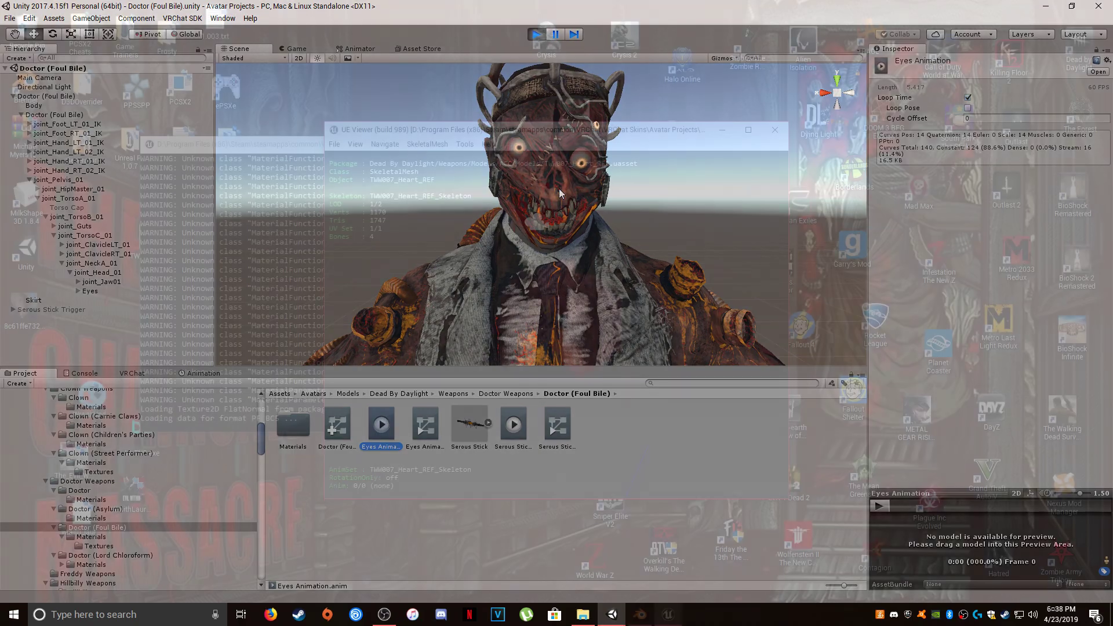
- Switch from UE Viewer to Blender and look up the Skeleton Anim (.psa) import option without importing anything
{"action": "left_click_drag", "start_coordinate": [576, 317], "coordinate": [576, 317]}
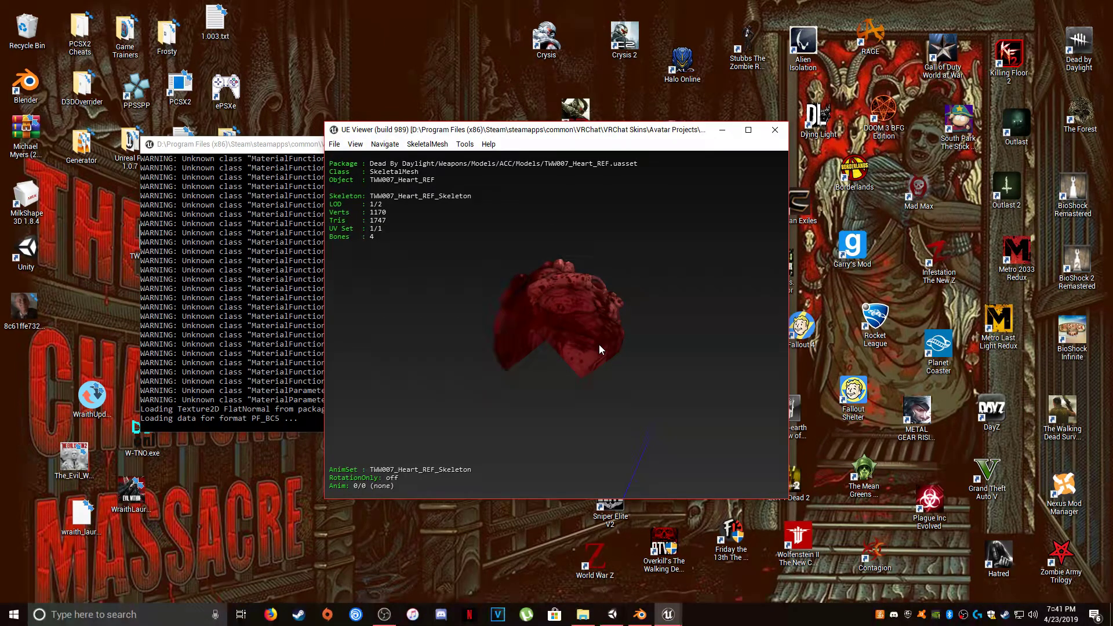
{"action": "left_click_drag", "start_coordinate": [621, 297], "coordinate": [621, 296]}
{"action": "left_click", "coordinate": [640, 614]}
{"action": "left_click", "coordinate": [40, 26]}
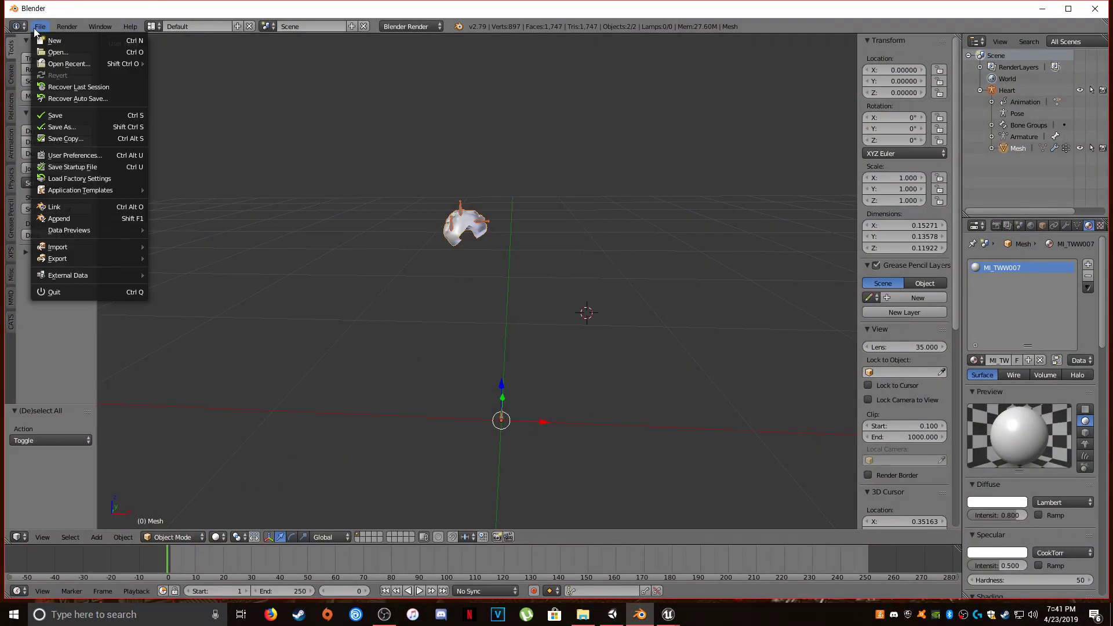
{"action": "mouse_move", "coordinate": [86, 247]}
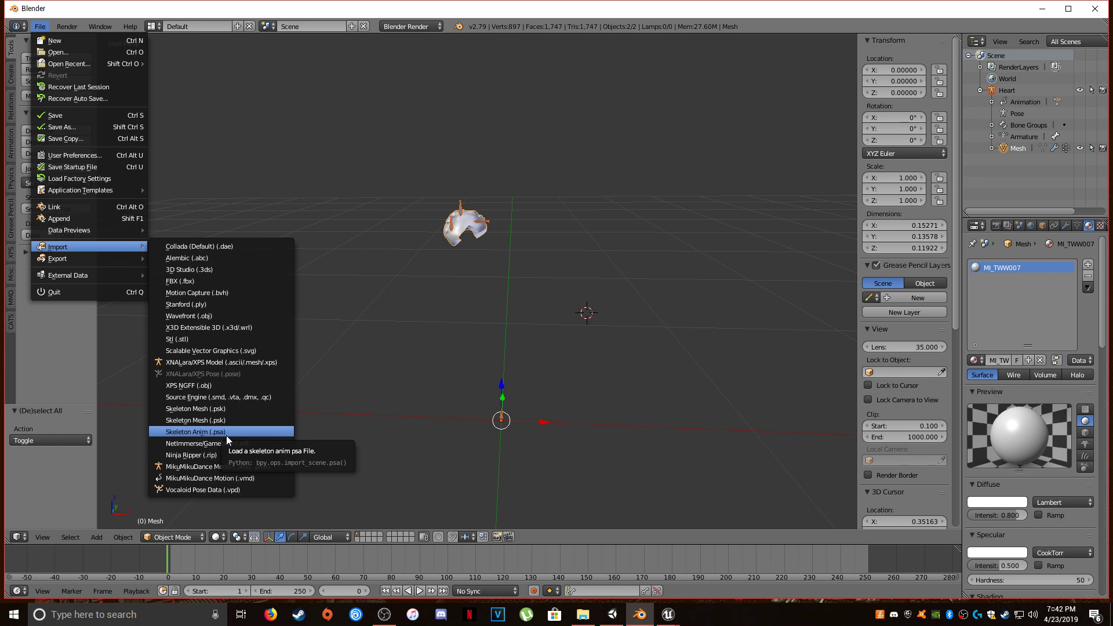
{"action": "left_click", "coordinate": [39, 26]}
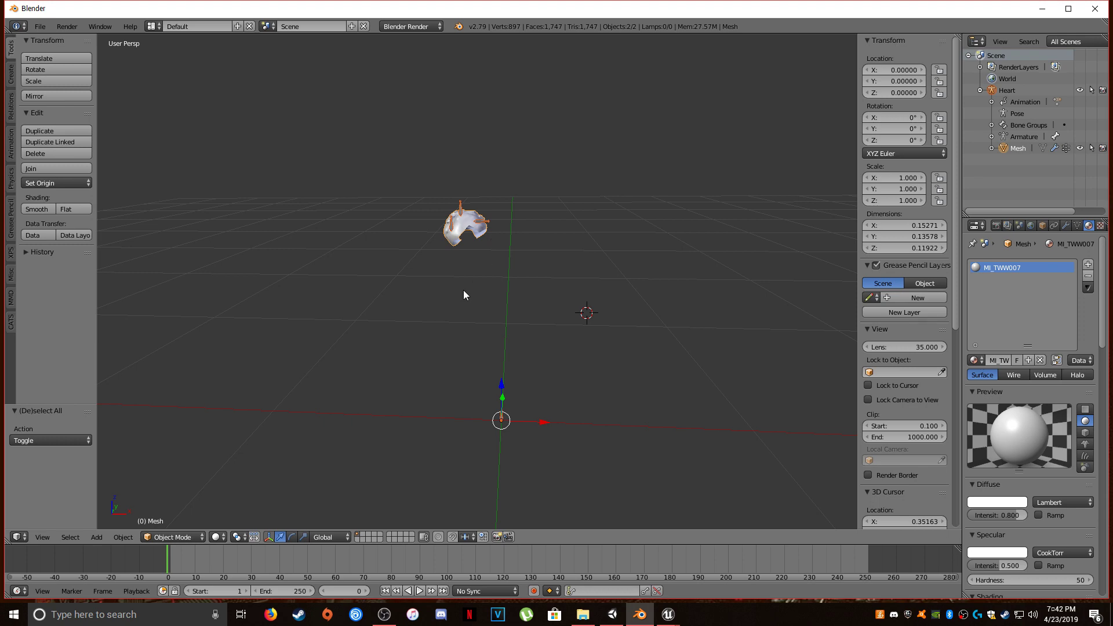
- Minimize Blender and examine the TWW007_Heart_REF mesh from several angles in UE Viewer
{"action": "left_click", "coordinate": [1042, 8]}
{"action": "left_click_drag", "start_coordinate": [612, 304], "coordinate": [488, 339]}
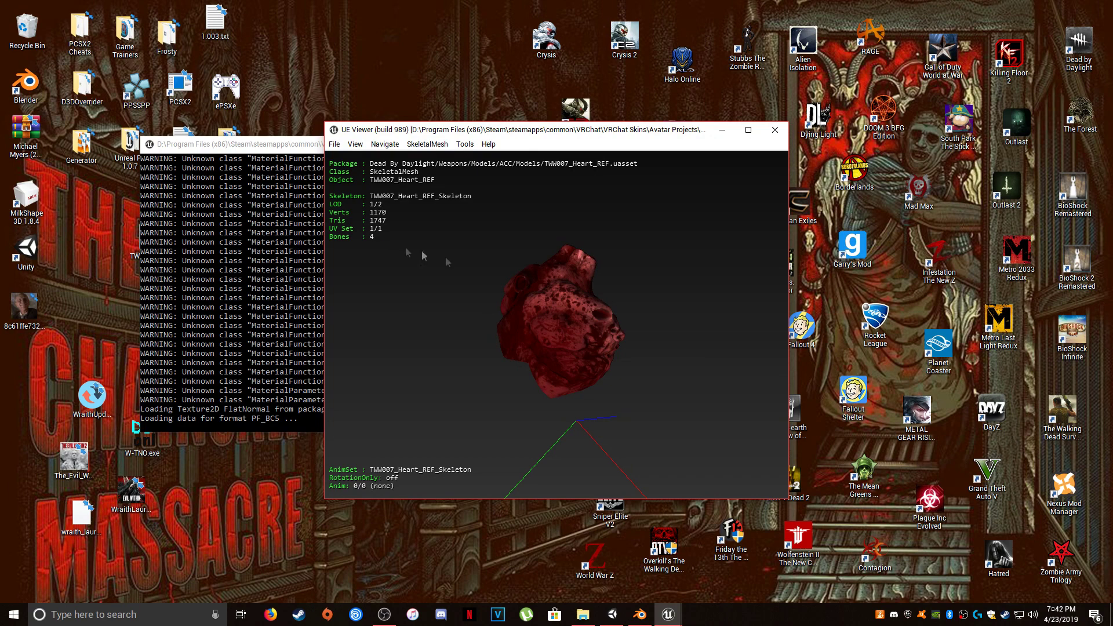
{"action": "left_click_drag", "start_coordinate": [522, 382], "coordinate": [565, 339]}
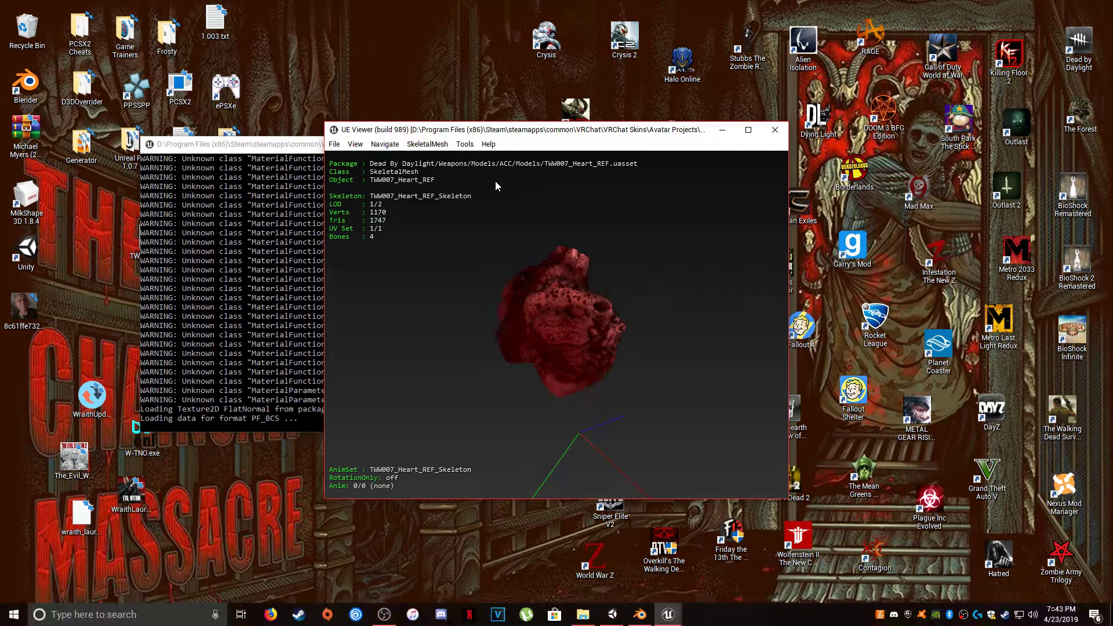
{"action": "left_click_drag", "start_coordinate": [552, 277], "coordinate": [603, 280]}
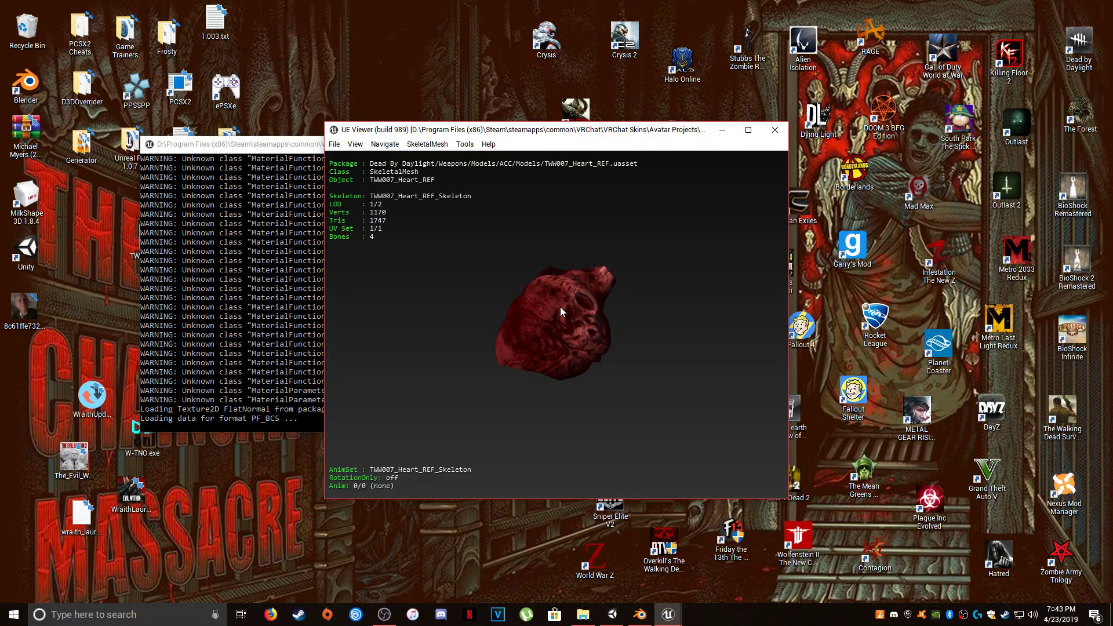
{"action": "left_click_drag", "start_coordinate": [562, 318], "coordinate": [597, 321]}
{"action": "left_click_drag", "start_coordinate": [545, 293], "coordinate": [560, 293]}
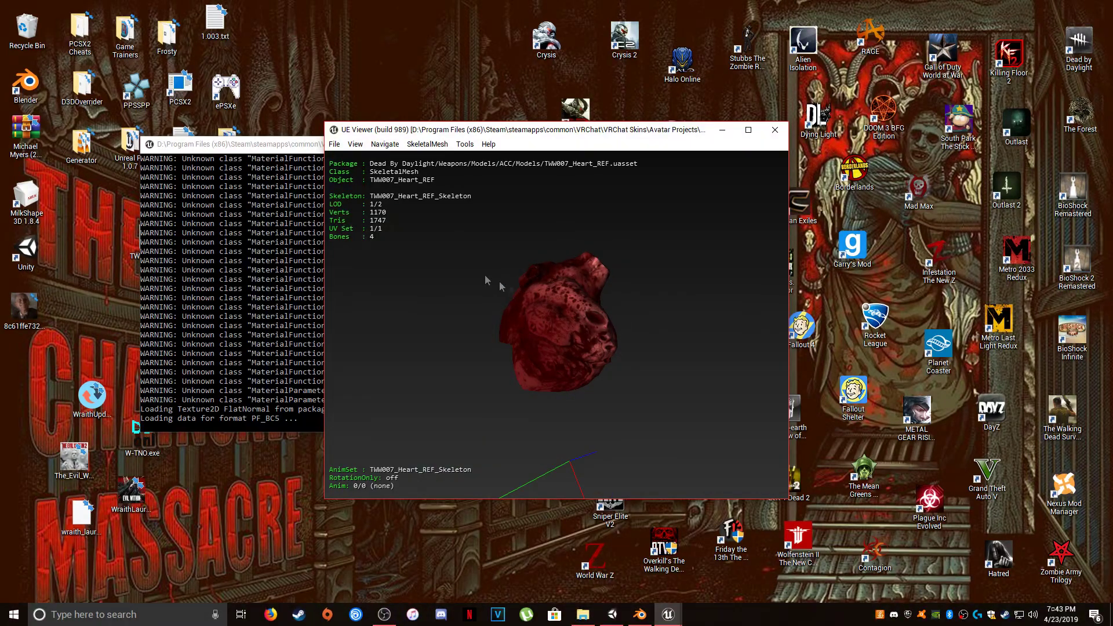
- Open the package chooser and examine the Dead By Daylight folder tree from Ace through the expanded Weapons folder
{"action": "left_click", "coordinate": [334, 145]}
{"action": "left_click", "coordinate": [351, 157]}
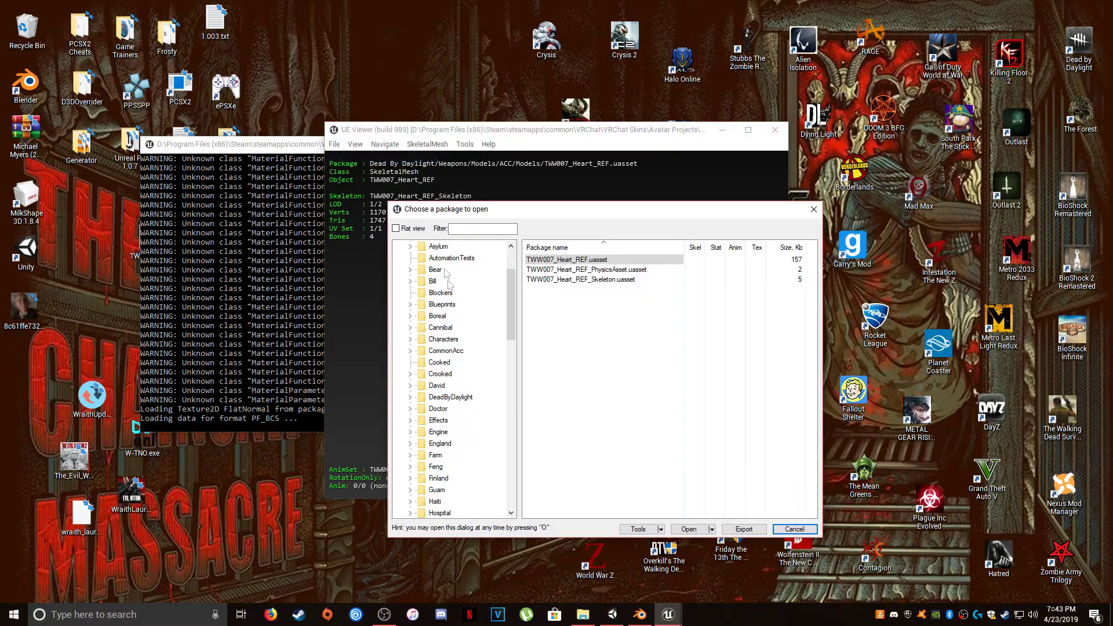
{"action": "scroll", "coordinate": [496, 368], "scroll_direction": "down", "scroll_amount": 19}
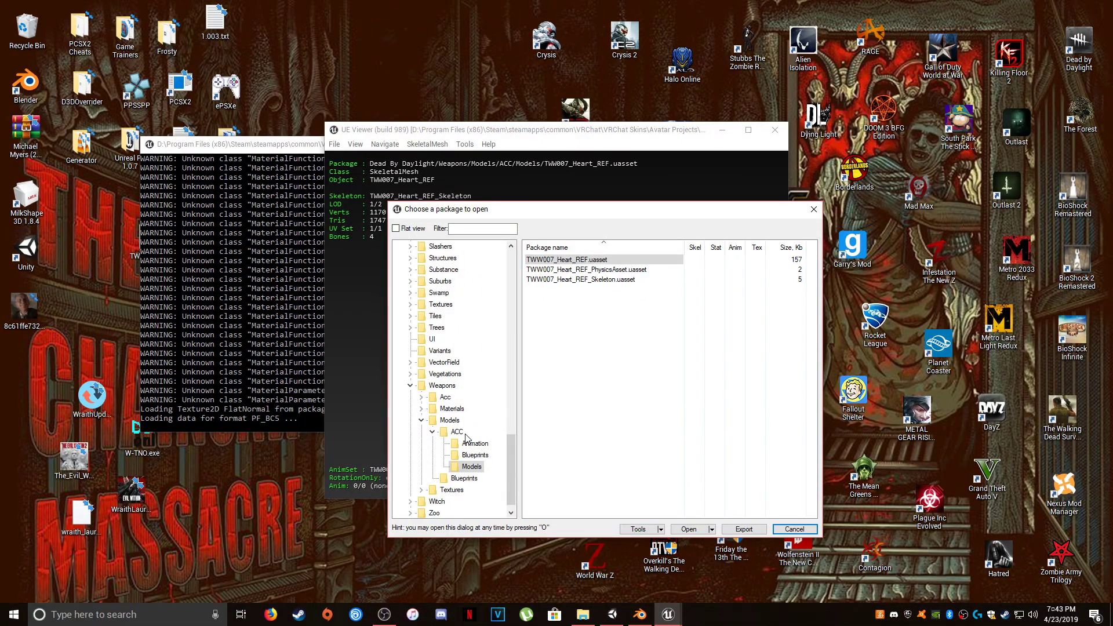
{"action": "scroll", "coordinate": [465, 438], "scroll_direction": "up", "scroll_amount": 5}
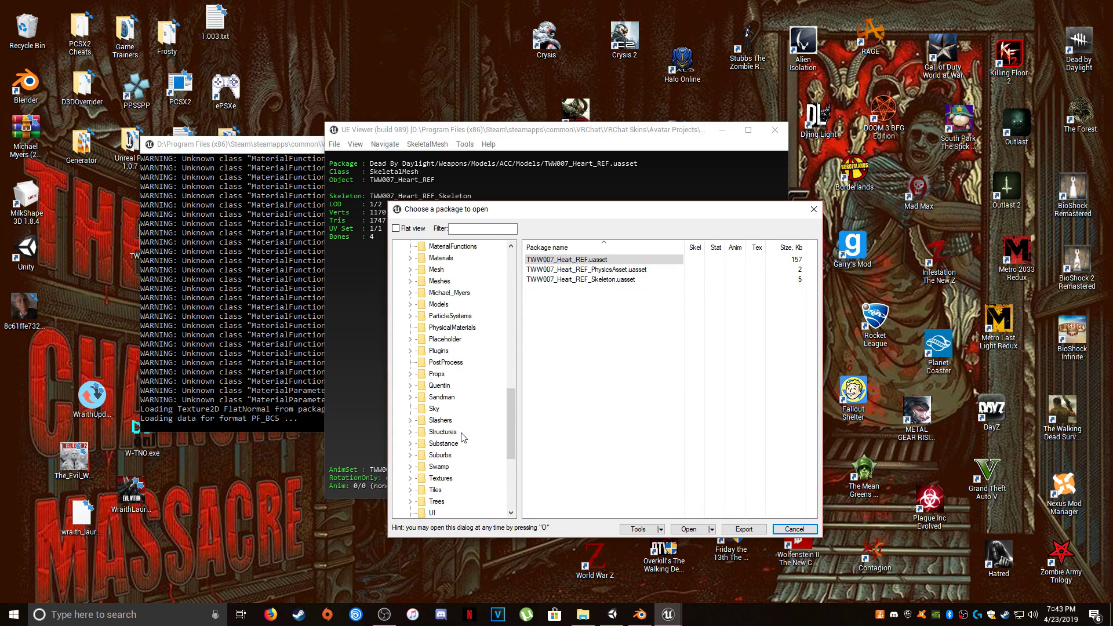
{"action": "scroll", "coordinate": [464, 439], "scroll_direction": "up", "scroll_amount": 13}
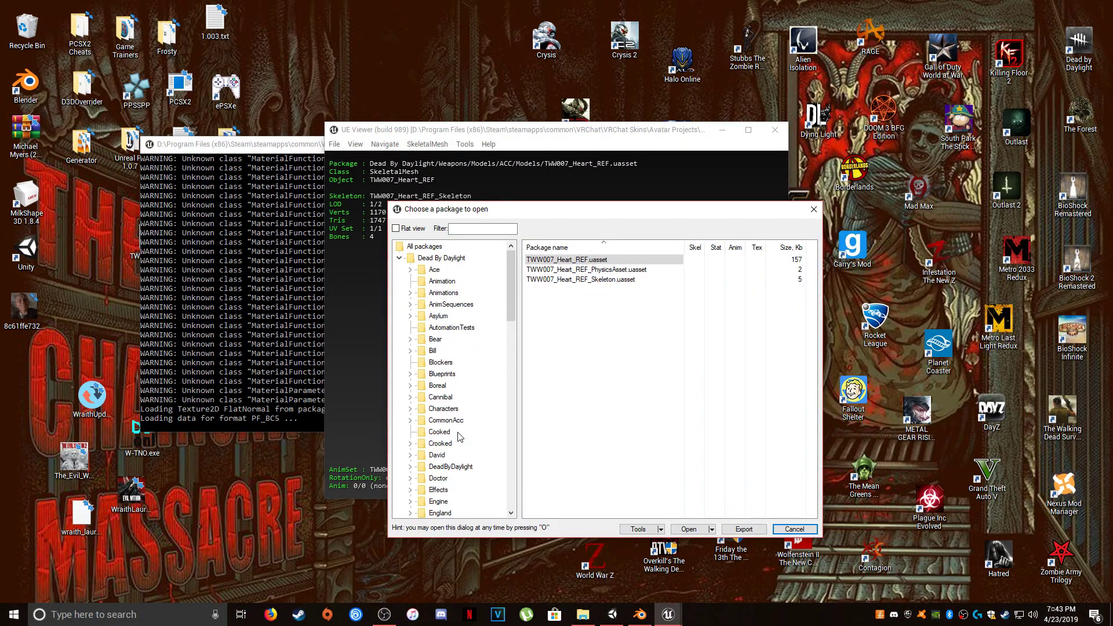
{"action": "scroll", "coordinate": [461, 436], "scroll_direction": "down", "scroll_amount": 14}
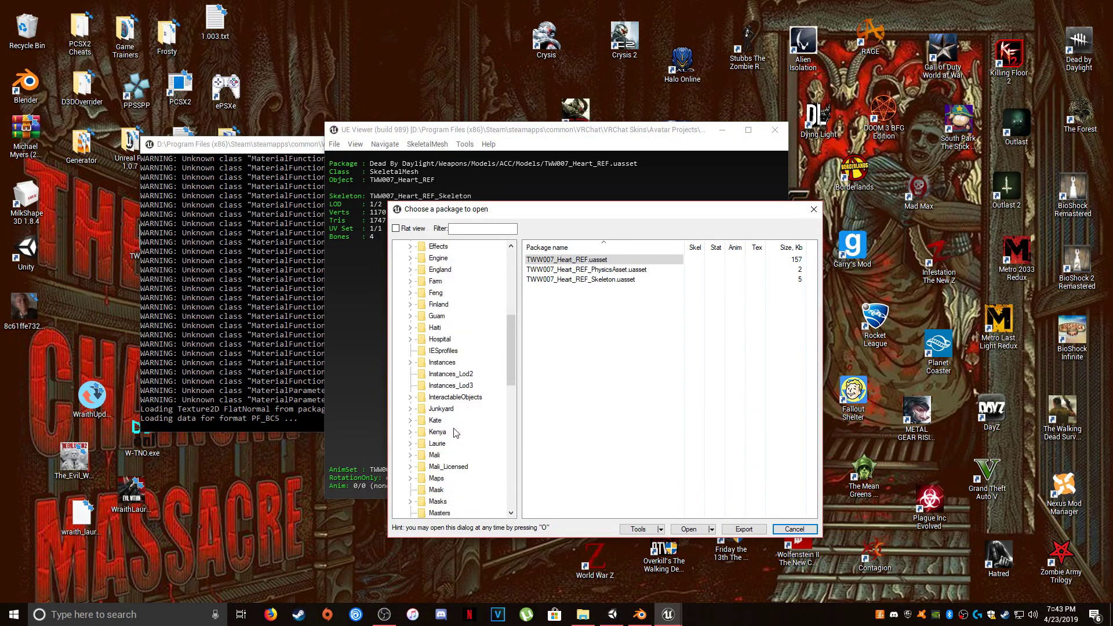
{"action": "scroll", "coordinate": [455, 431], "scroll_direction": "down", "scroll_amount": 3}
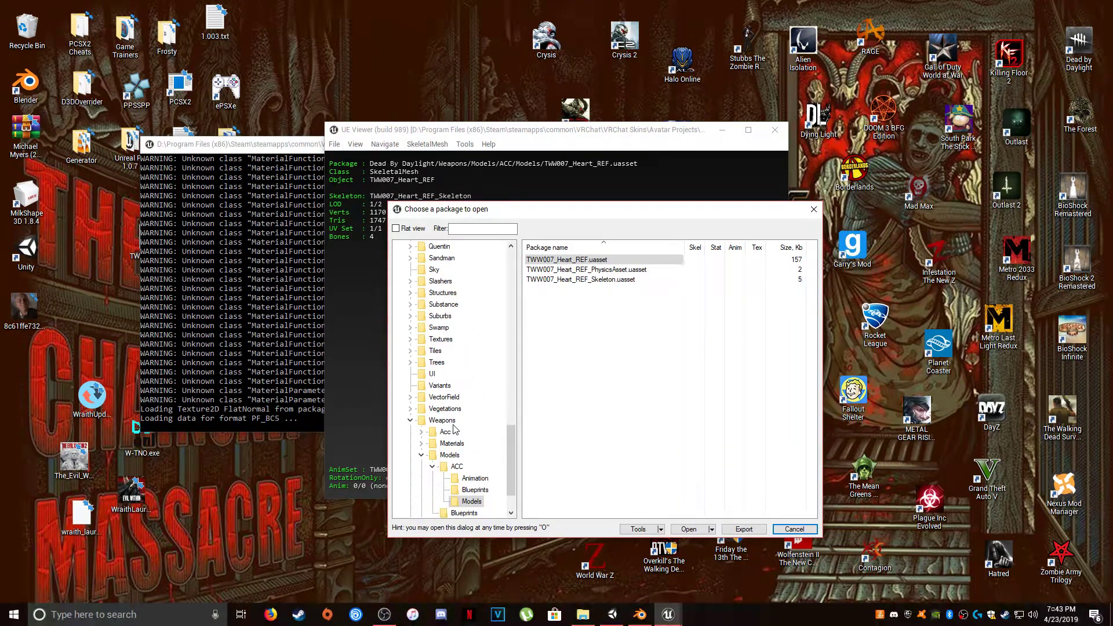
{"action": "scroll", "coordinate": [454, 435], "scroll_direction": "up", "scroll_amount": 5}
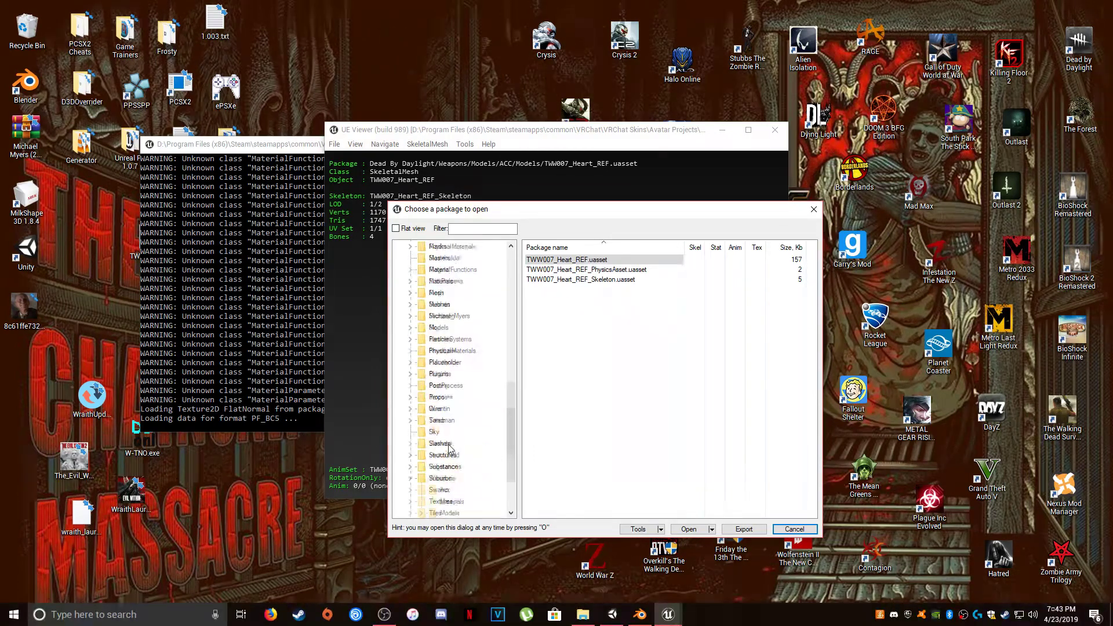
{"action": "scroll", "coordinate": [450, 448], "scroll_direction": "down", "scroll_amount": 5}
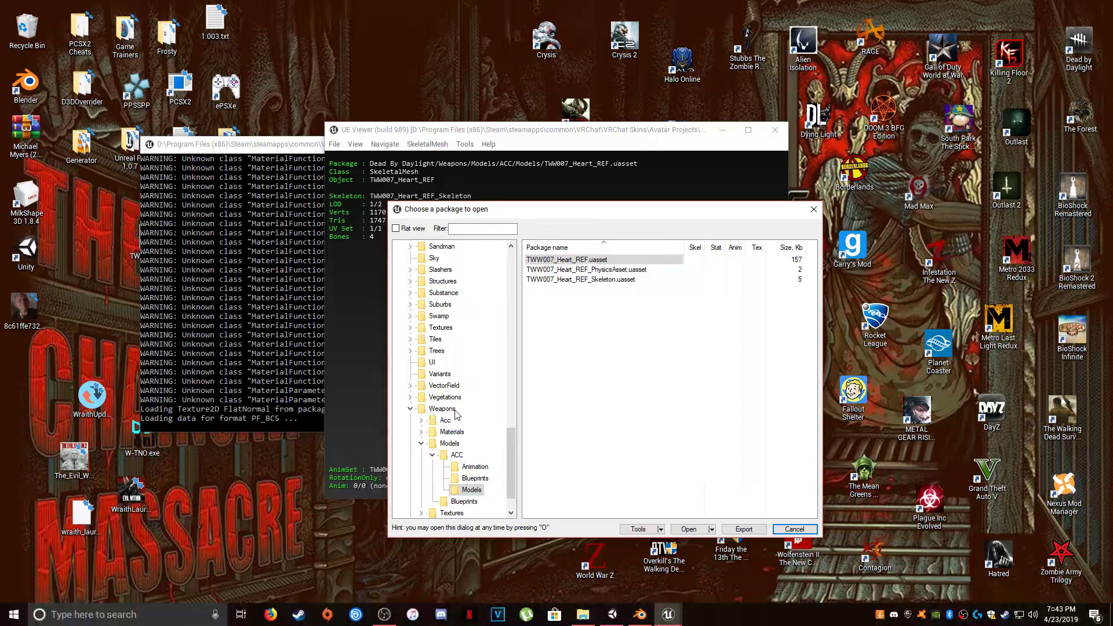
{"action": "scroll", "coordinate": [452, 429], "scroll_direction": "up", "scroll_amount": 7}
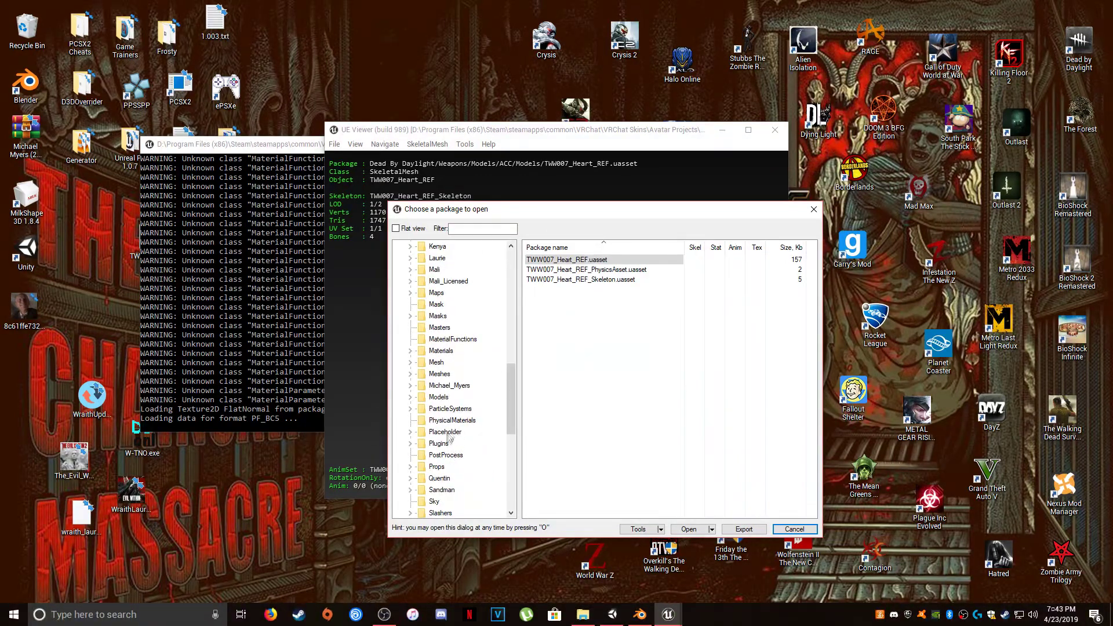
{"action": "scroll", "coordinate": [455, 374], "scroll_direction": "up", "scroll_amount": 20}
{"action": "scroll", "coordinate": [445, 336], "scroll_direction": "down", "scroll_amount": 20}
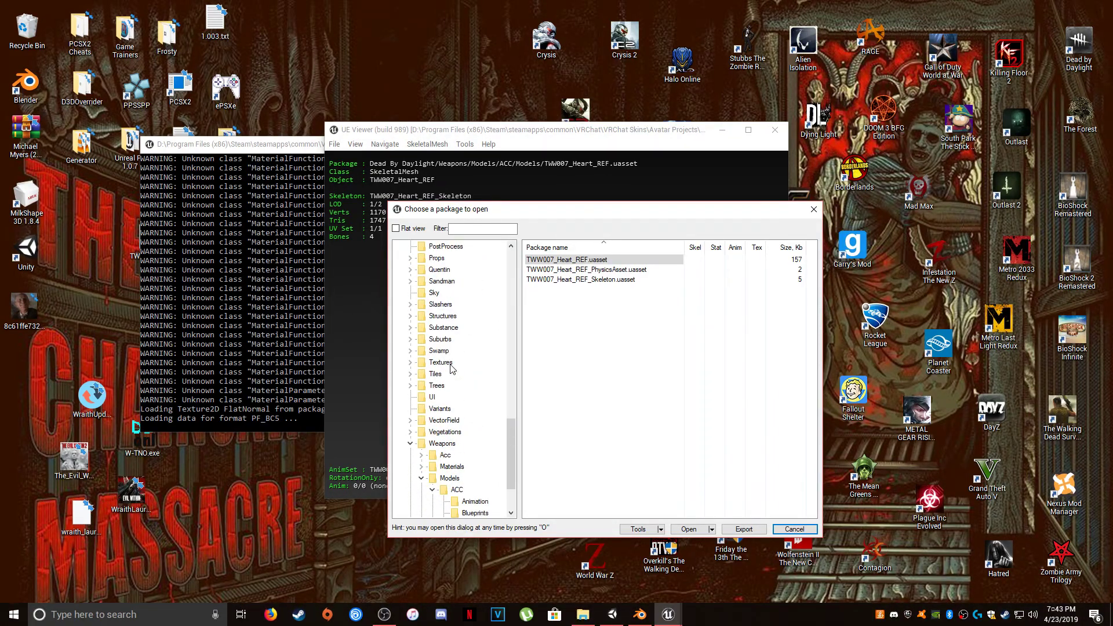
{"action": "scroll", "coordinate": [457, 374], "scroll_direction": "up", "scroll_amount": 20}
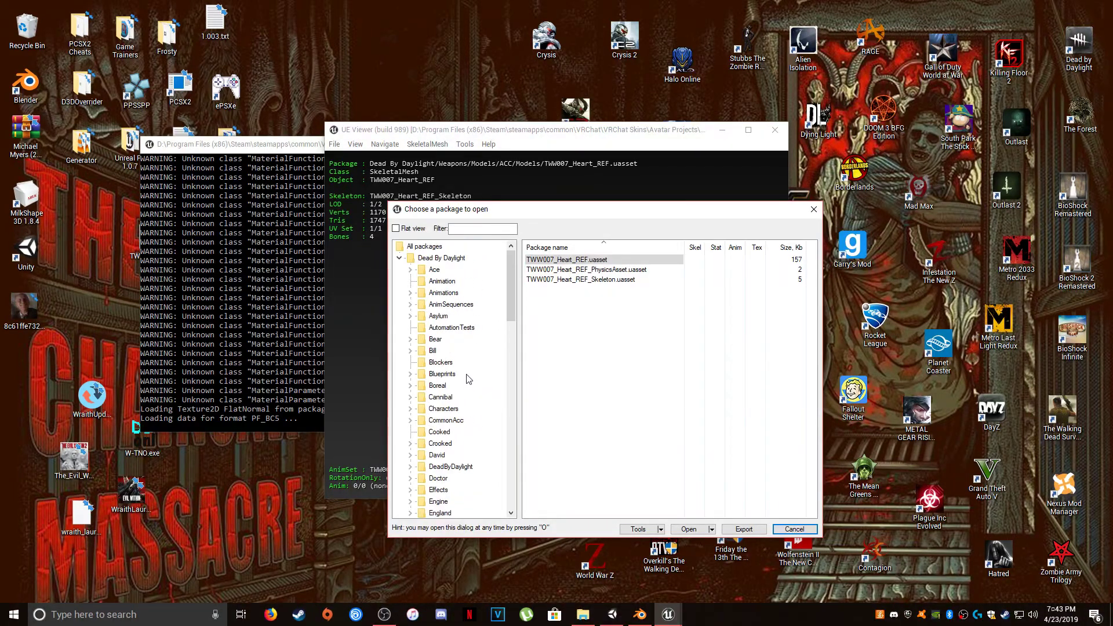
- Look at the subfolders of Characters and collapse its Slashers folder, returning to the Weapons folder
{"action": "left_click", "coordinate": [410, 410]}
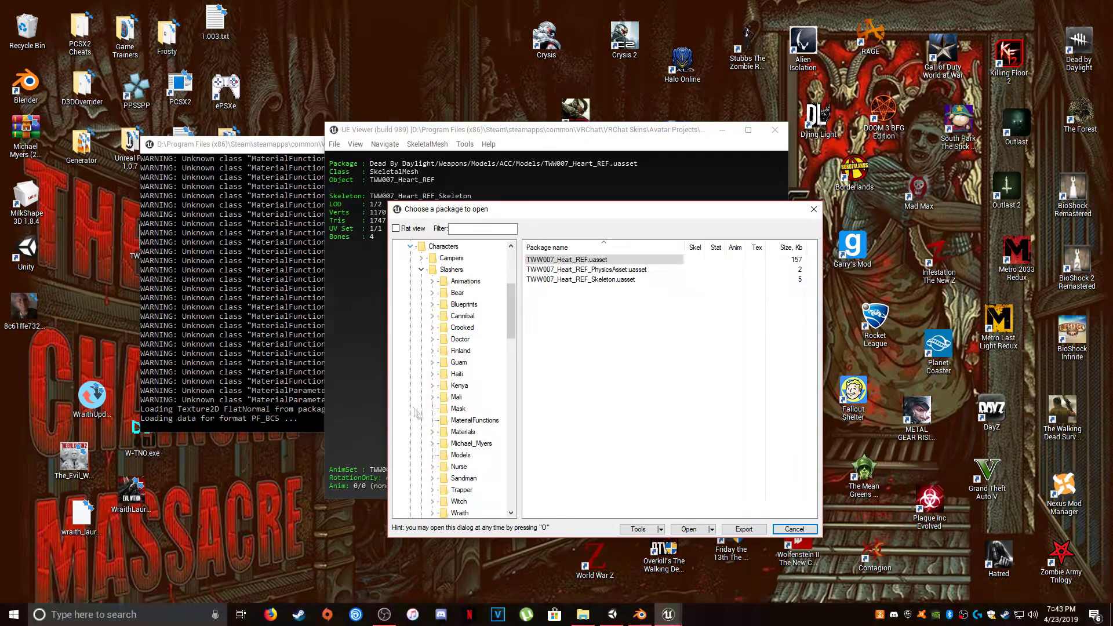
{"action": "left_click", "coordinate": [421, 270]}
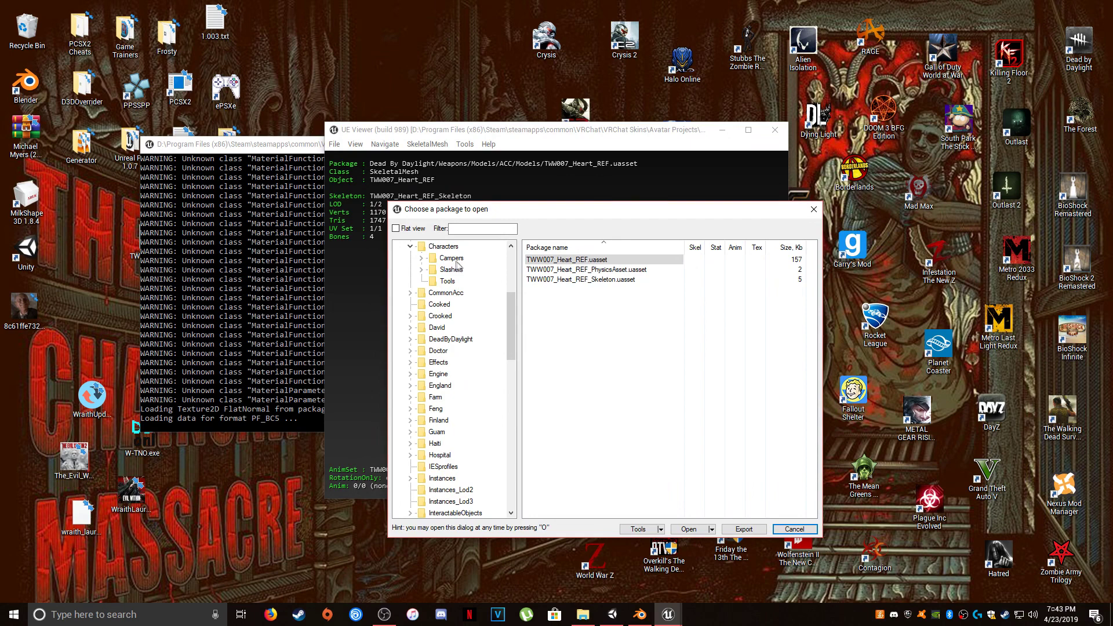
{"action": "scroll", "coordinate": [458, 348], "scroll_direction": "down", "scroll_amount": 6}
{"action": "scroll", "coordinate": [458, 362], "scroll_direction": "down", "scroll_amount": 10}
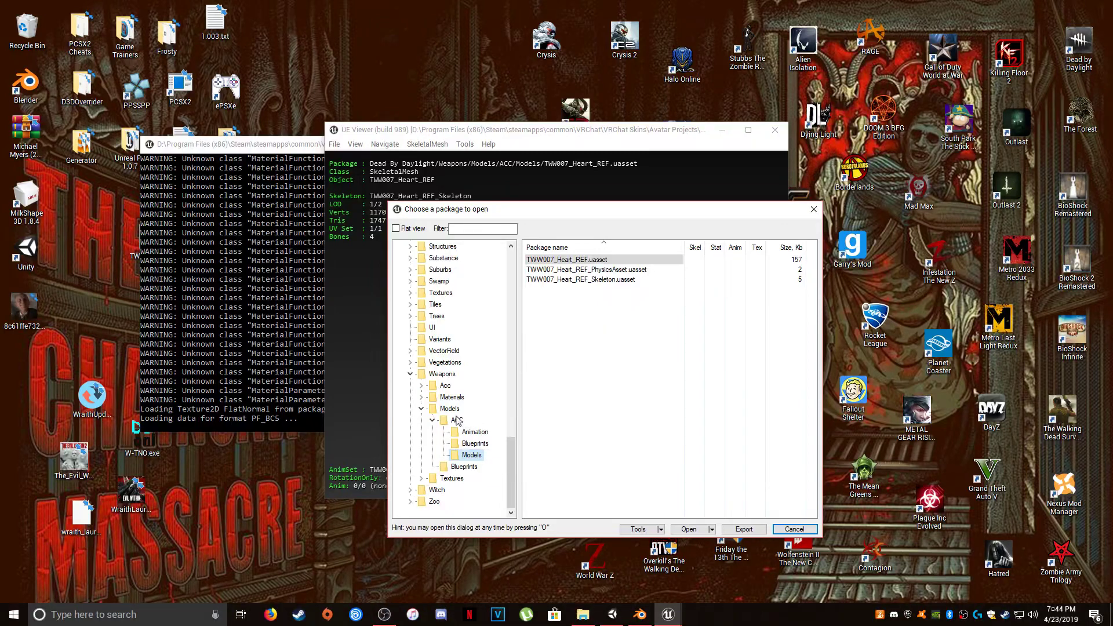
- Find the TWW007_Heart_REF.uasset package in Weapons/Models/ACC/Models and open it in the viewer
{"action": "left_click", "coordinate": [426, 409]}
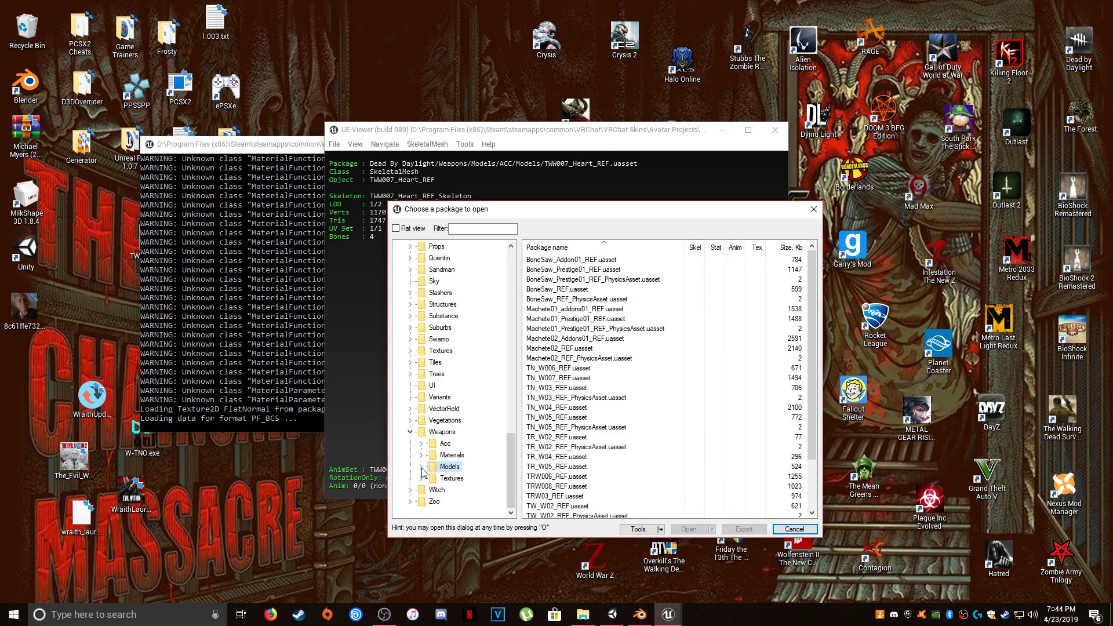
{"action": "left_click", "coordinate": [421, 467]}
{"action": "left_click", "coordinate": [458, 455]}
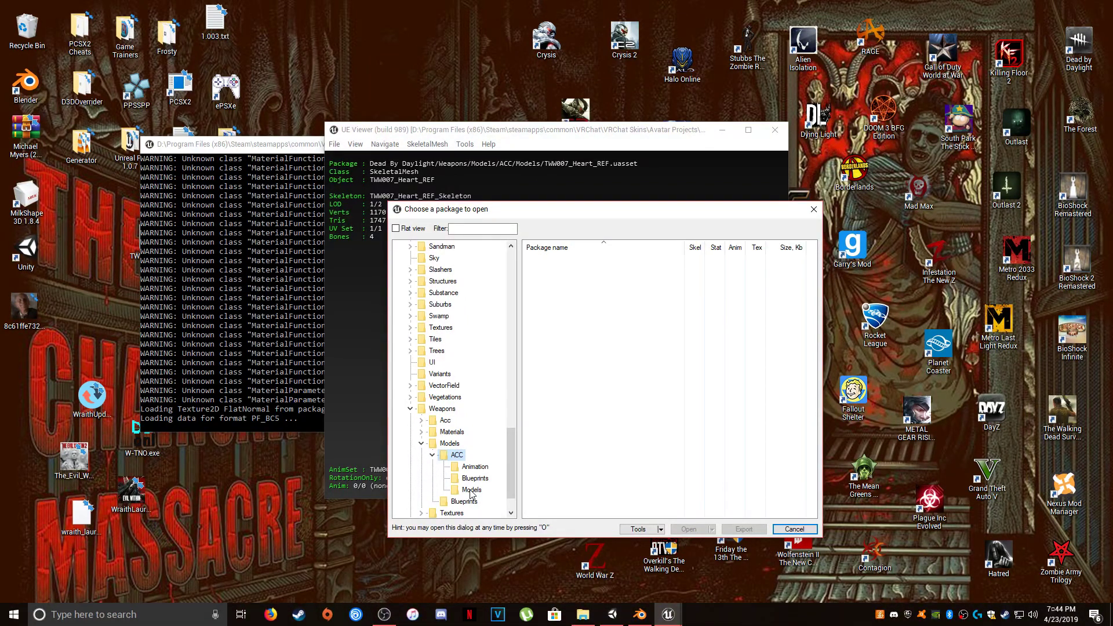
{"action": "left_click", "coordinate": [470, 489]}
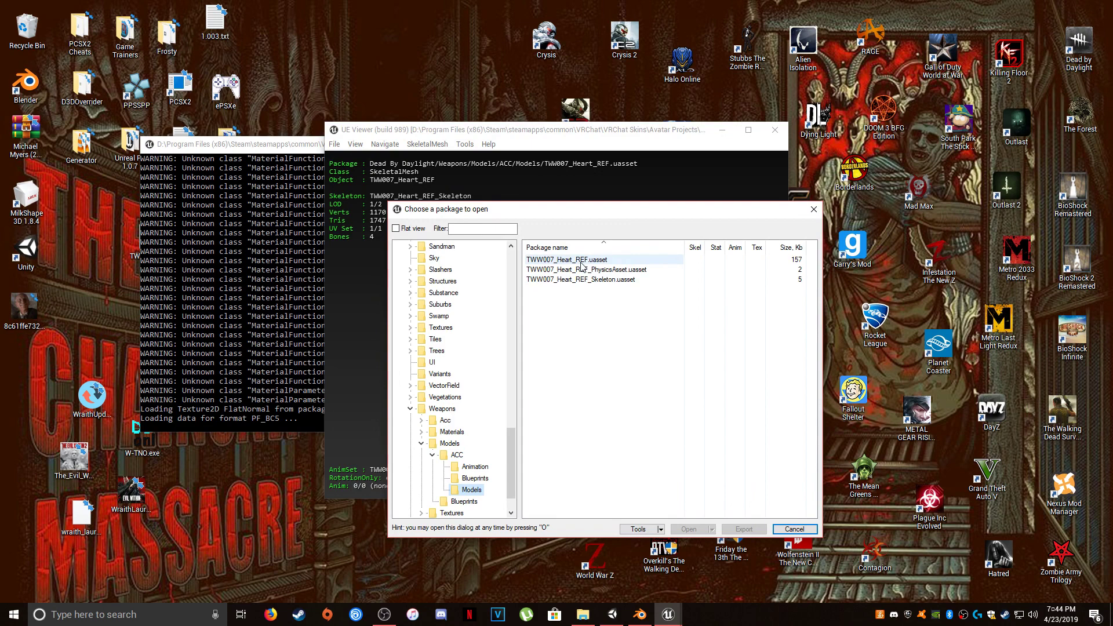
{"action": "double_click", "coordinate": [629, 259]}
{"action": "mouse_move", "coordinate": [583, 295]}
{"action": "left_mouse_down"}
{"action": "mouse_move", "coordinate": [539, 319]}
{"action": "mouse_move", "coordinate": [586, 307]}
{"action": "left_mouse_up"}
- Switch to File Explorer and delete the existing UmodelExport folder from the DbD 2.7.0 folder
{"action": "left_click", "coordinate": [603, 49]}
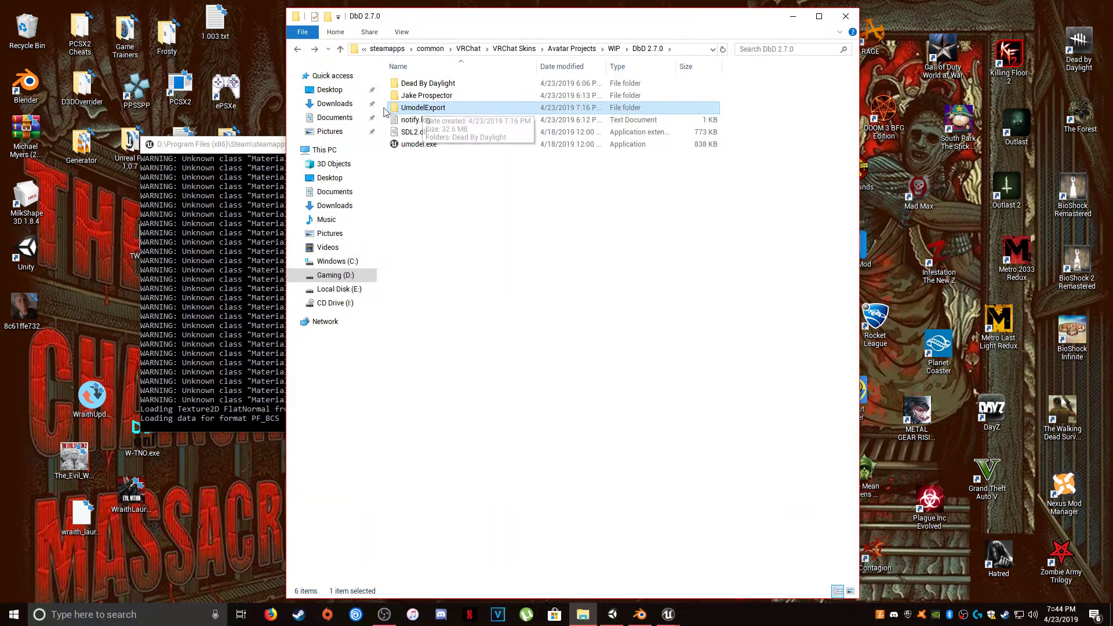
{"action": "right_click", "coordinate": [438, 109]}
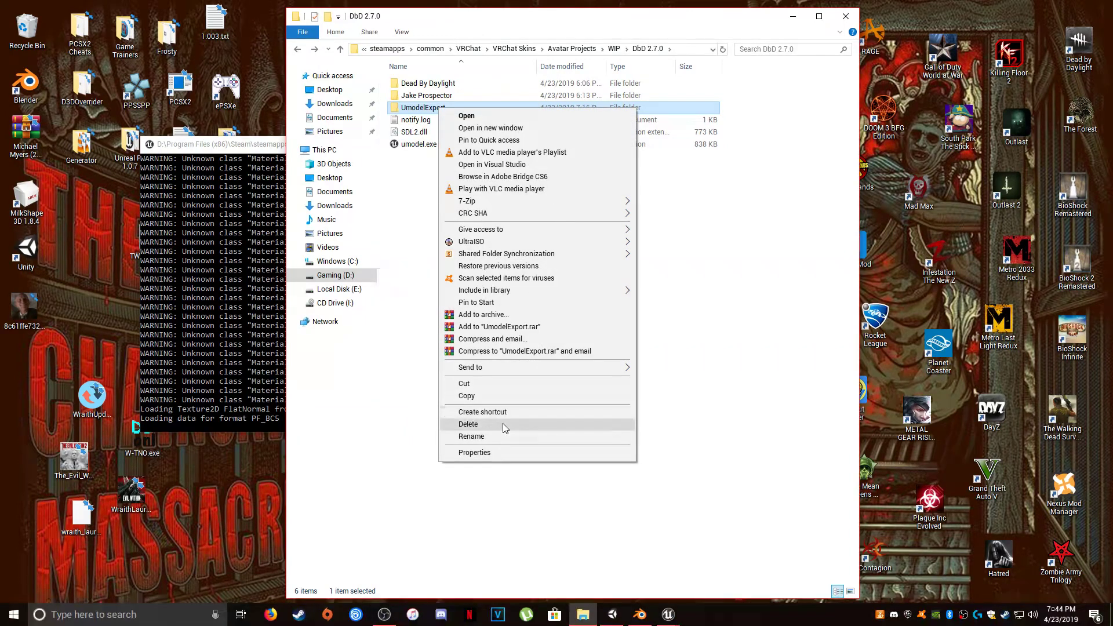
{"action": "left_click", "coordinate": [528, 424]}
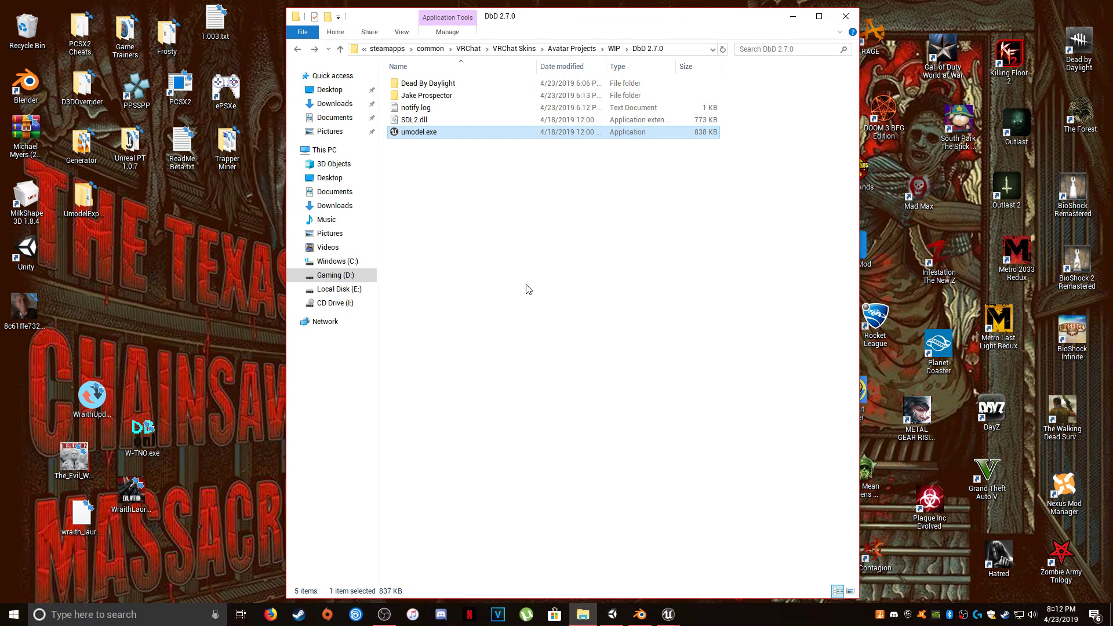
- Launch umodel.exe, expand the Weapons folder in the package tree and view the packages in its Models and Acc subfolders
{"action": "left_click_drag", "start_coordinate": [499, 133], "coordinate": [513, 127]}
{"action": "left_click_drag", "start_coordinate": [467, 243], "coordinate": [472, 446]}
{"action": "left_click", "coordinate": [365, 432]}
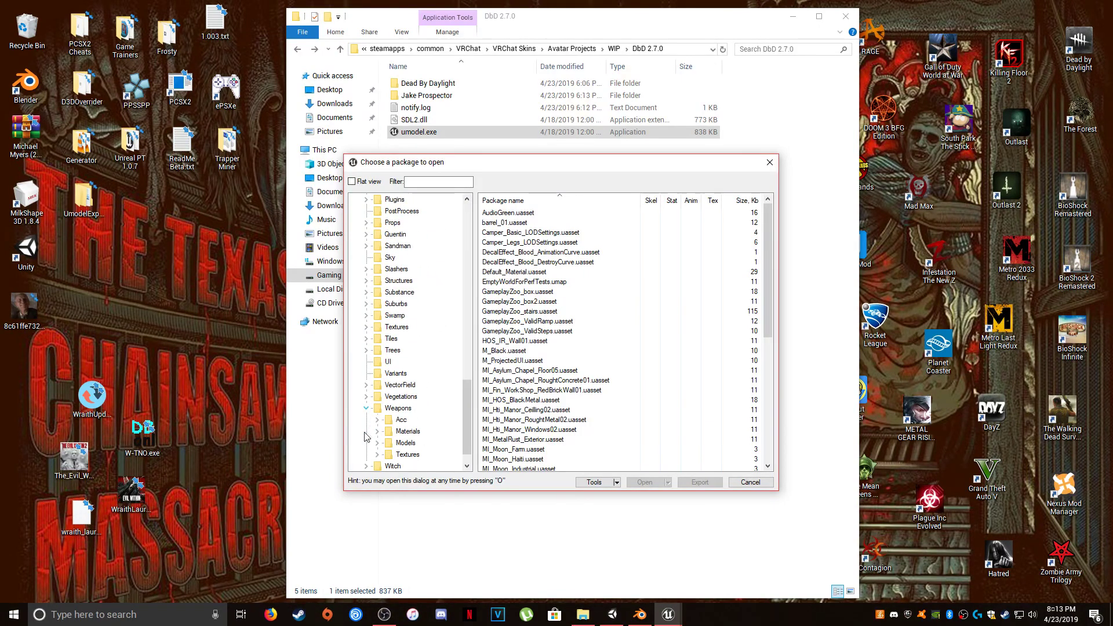
{"action": "left_click", "coordinate": [407, 443]}
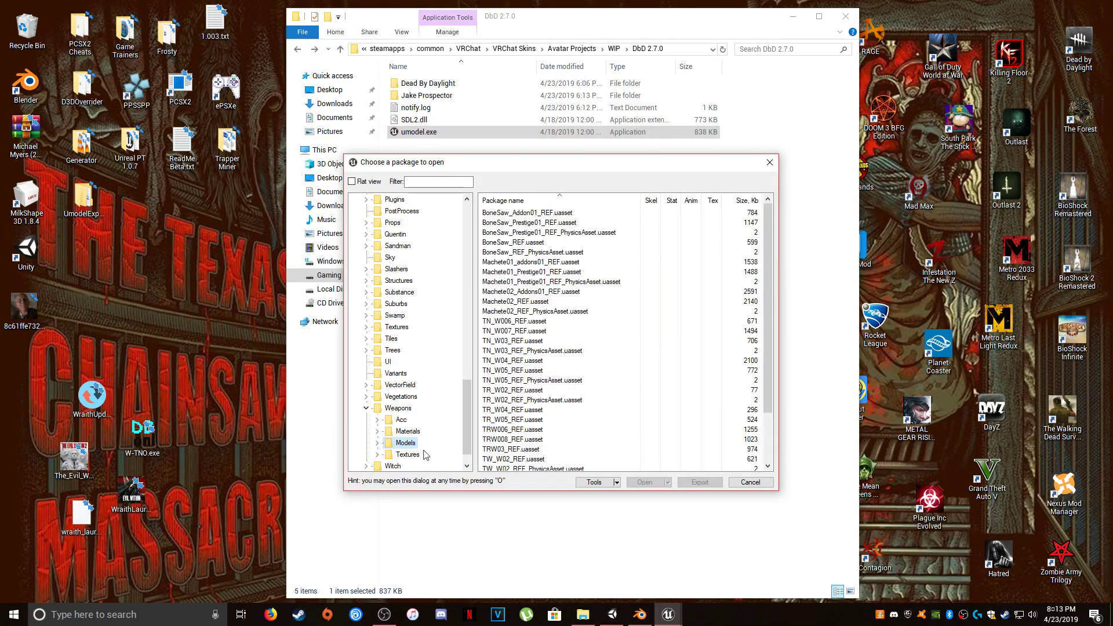
{"action": "left_click", "coordinate": [381, 422]}
{"action": "left_click", "coordinate": [378, 419]}
{"action": "left_click", "coordinate": [377, 420]}
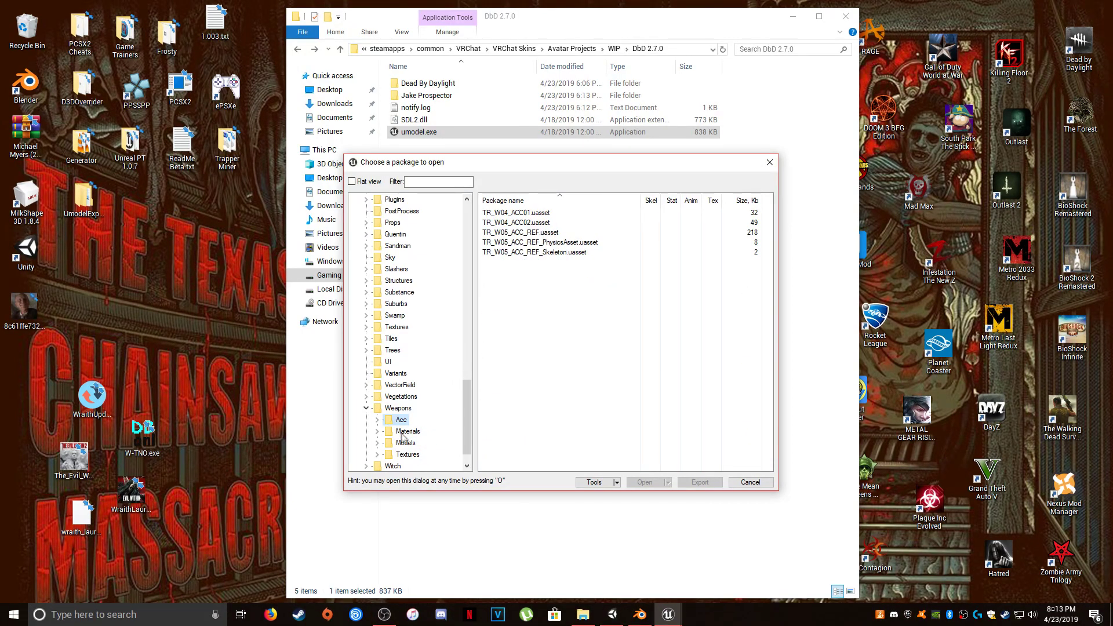
- Open the TWW007_Heart_REF.uasset package from Weapons/Models/ACC/Models and view the heart mesh
{"action": "left_click", "coordinate": [409, 444]}
{"action": "left_click", "coordinate": [377, 443]}
{"action": "left_click", "coordinate": [395, 444]}
{"action": "left_click", "coordinate": [388, 443]}
{"action": "left_click", "coordinate": [427, 454]}
{"action": "left_click", "coordinate": [541, 213]}
{"action": "double_click", "coordinate": [540, 216]}
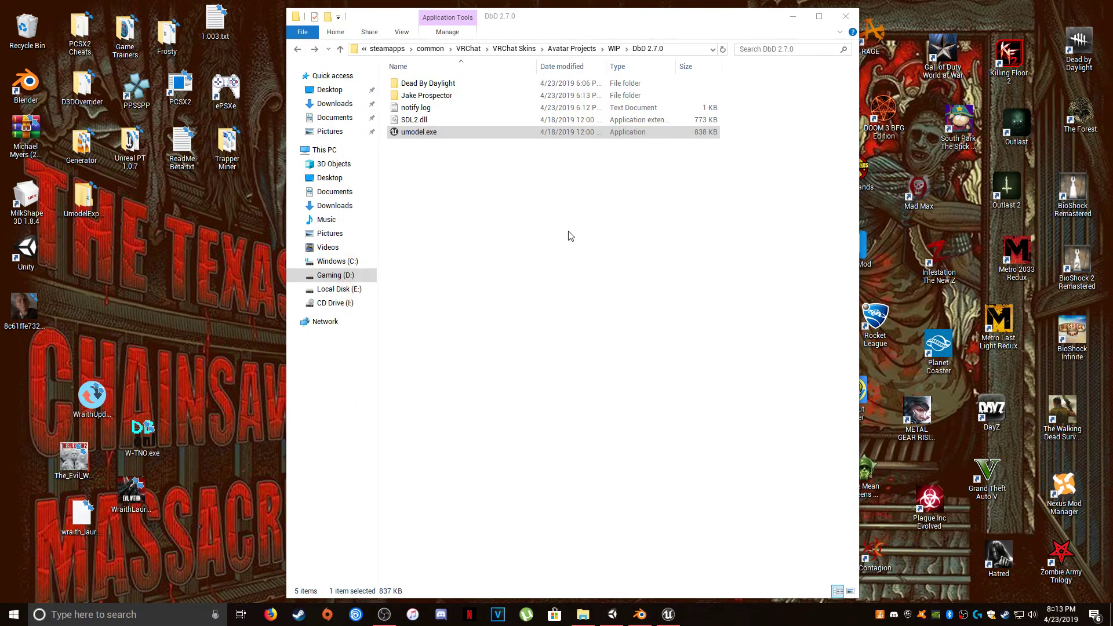
{"action": "mouse_move", "coordinate": [565, 306]}
{"action": "left_mouse_down"}
{"action": "mouse_move", "coordinate": [585, 325]}
{"action": "mouse_move", "coordinate": [565, 306]}
{"action": "left_mouse_up"}
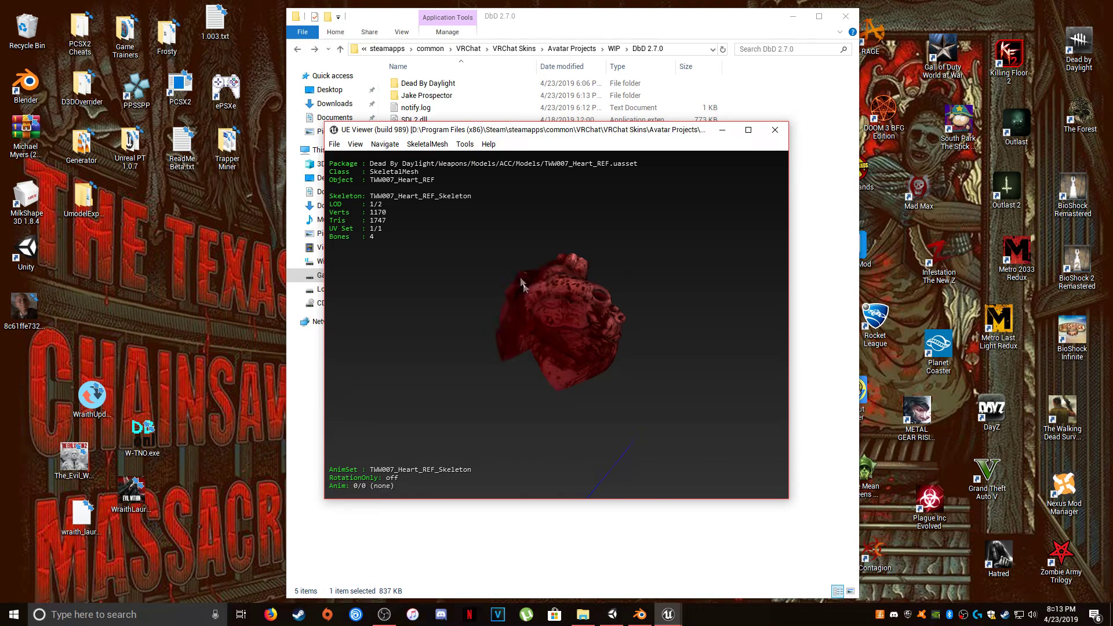
- Export the heart mesh as the current object and reopen the package chooser
{"action": "left_click", "coordinate": [464, 144]}
{"action": "left_click", "coordinate": [412, 171]}
{"action": "left_click", "coordinate": [335, 144]}
{"action": "left_click", "coordinate": [359, 159]}
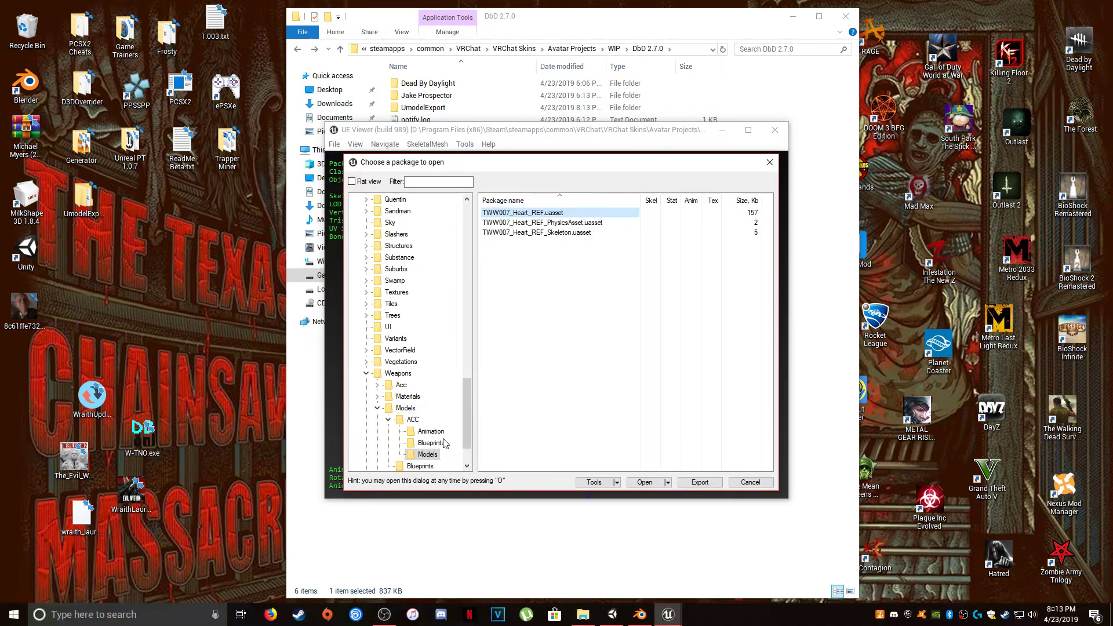
- Delete the newly exported UmodelExport folder in File Explorer and return to the package chooser in UE Viewer
{"action": "left_click", "coordinate": [442, 108]}
{"action": "right_click", "coordinate": [442, 108]}
{"action": "left_click", "coordinate": [515, 428]}
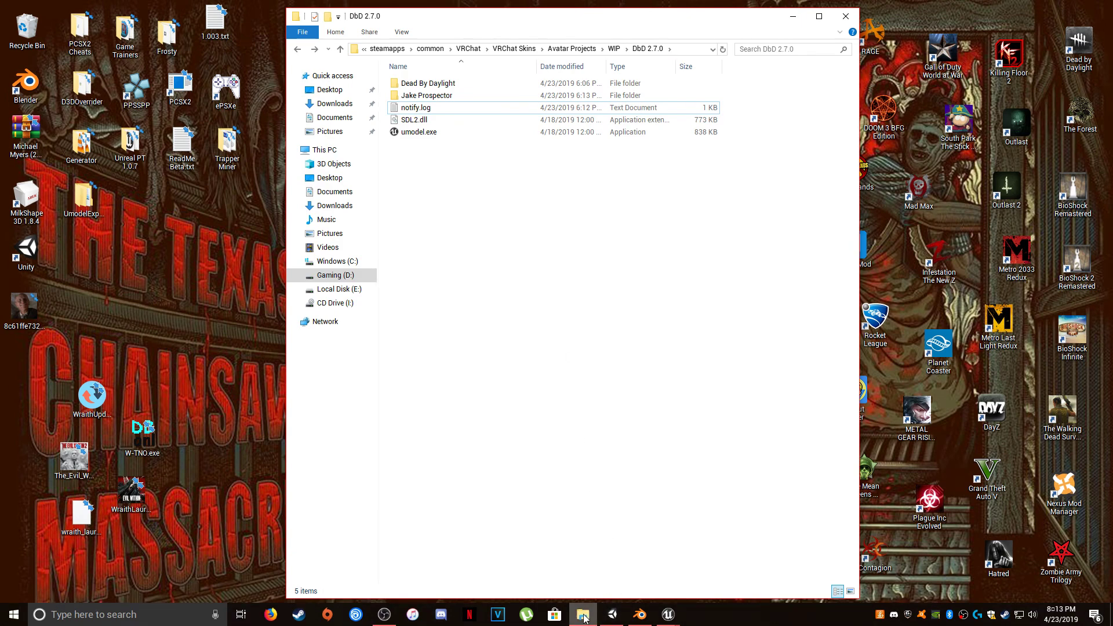
{"action": "left_click", "coordinate": [665, 618]}
{"action": "left_click", "coordinate": [703, 586]}
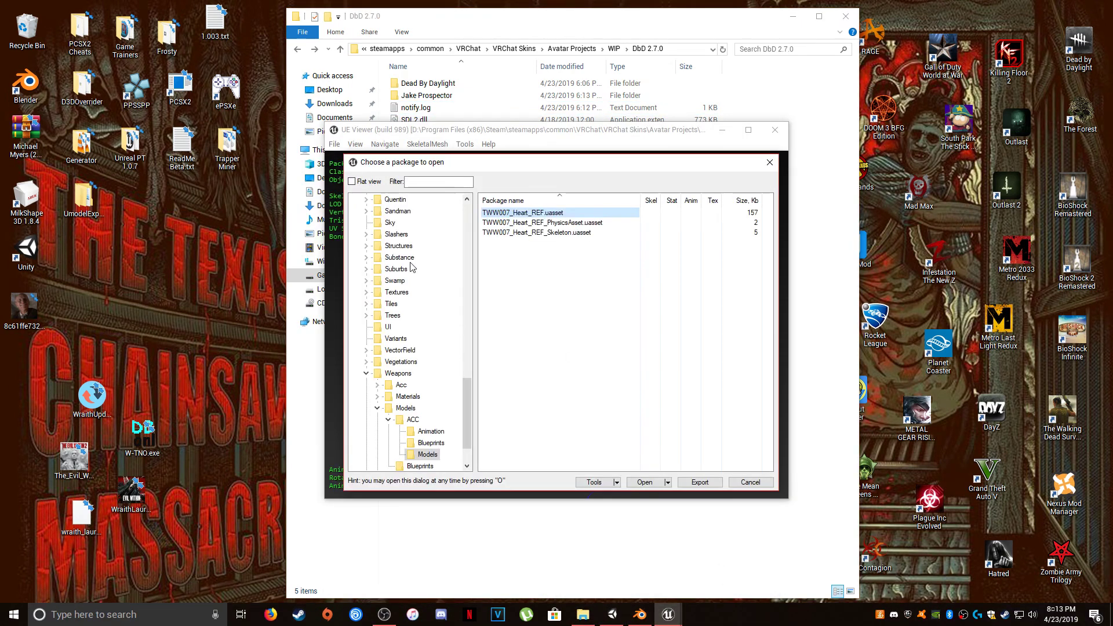
- Export the TWW007_Heart_Loop.uasset animation from Weapons/Models/ACC/Animation and select the UmodelExport folder in File Explorer
{"action": "left_click", "coordinate": [431, 431]}
{"action": "left_click", "coordinate": [445, 133]}
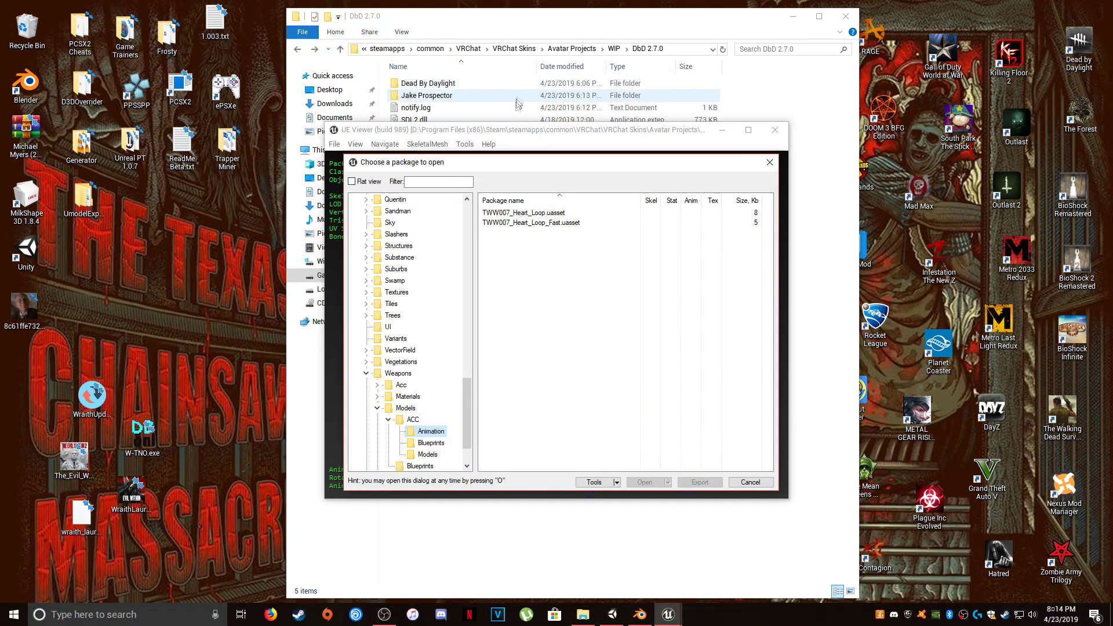
{"action": "left_click", "coordinate": [553, 213]}
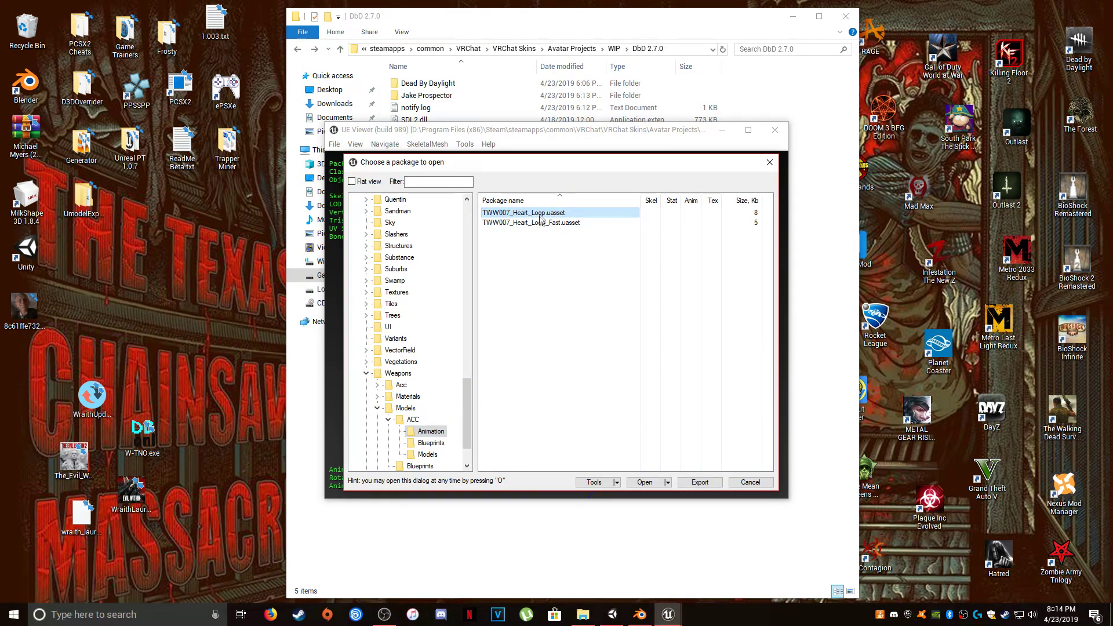
{"action": "left_click", "coordinate": [411, 420]}
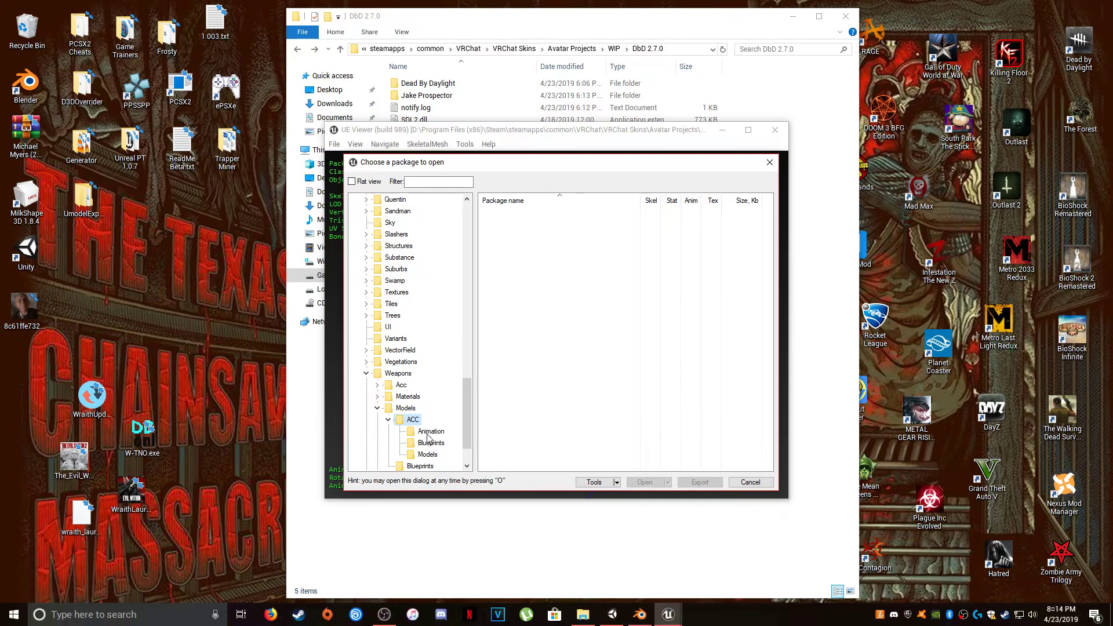
{"action": "left_click", "coordinate": [428, 432]}
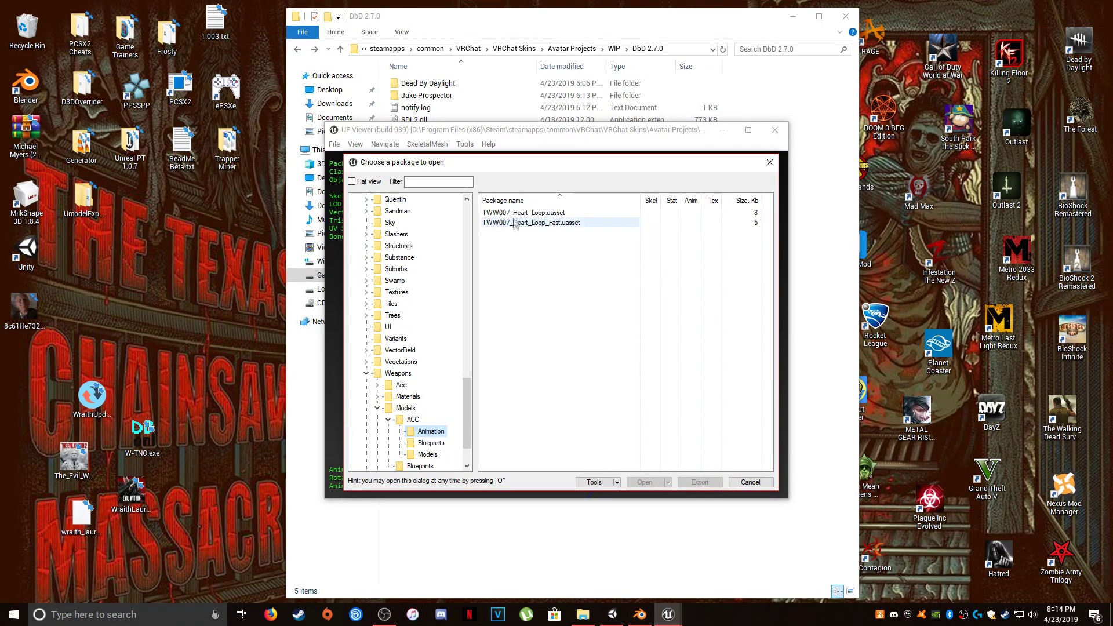
{"action": "left_click", "coordinate": [538, 214]}
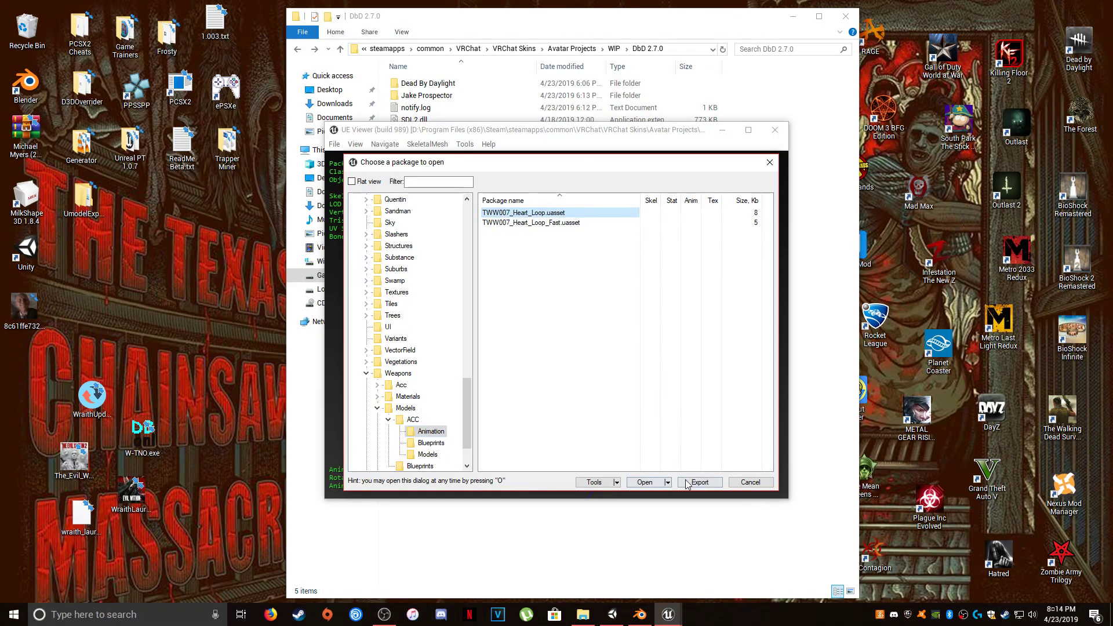
{"action": "key", "text": "Return"}
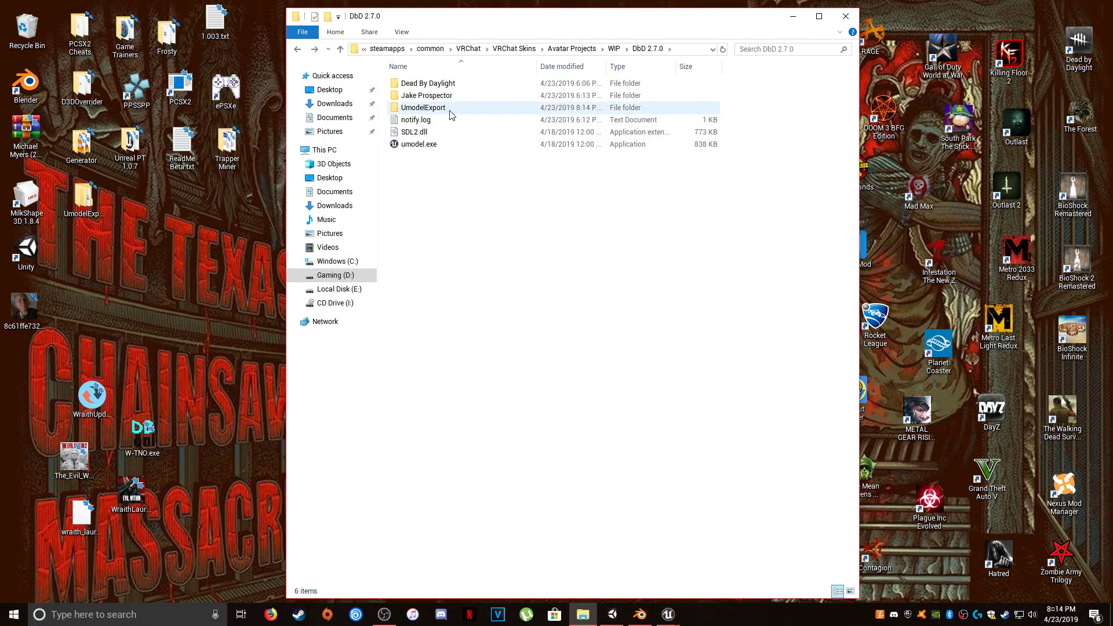
{"action": "left_click", "coordinate": [434, 109]}
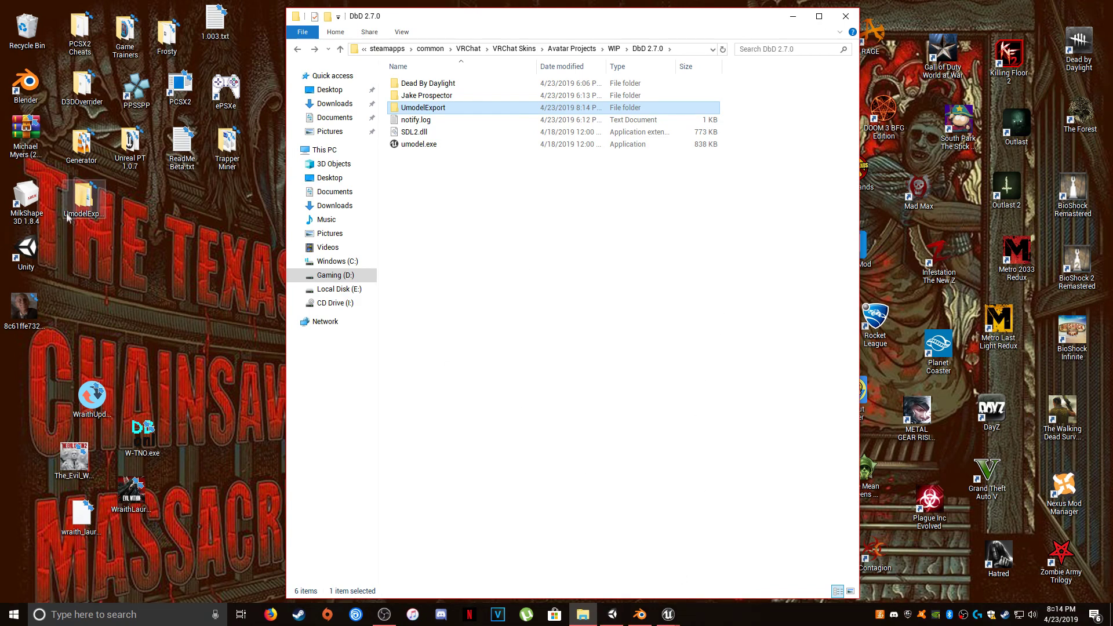
- Switch from UE Viewer to Blender and start a PSK import
{"action": "mouse_move", "coordinate": [668, 615]}
{"action": "left_click", "coordinate": [746, 581]}
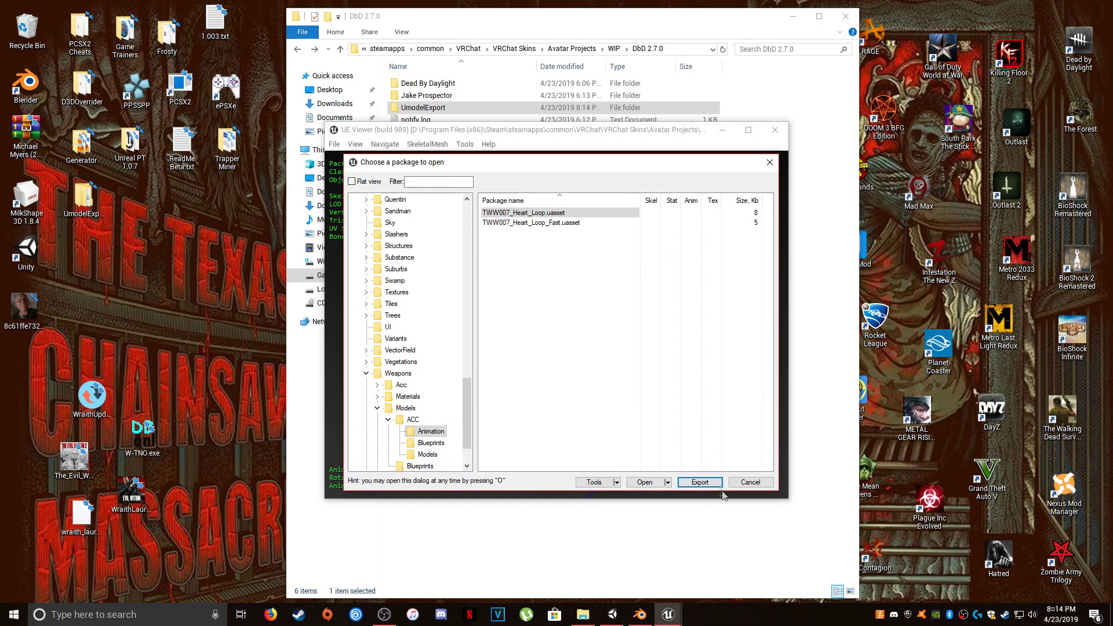
{"action": "left_click", "coordinate": [640, 614]}
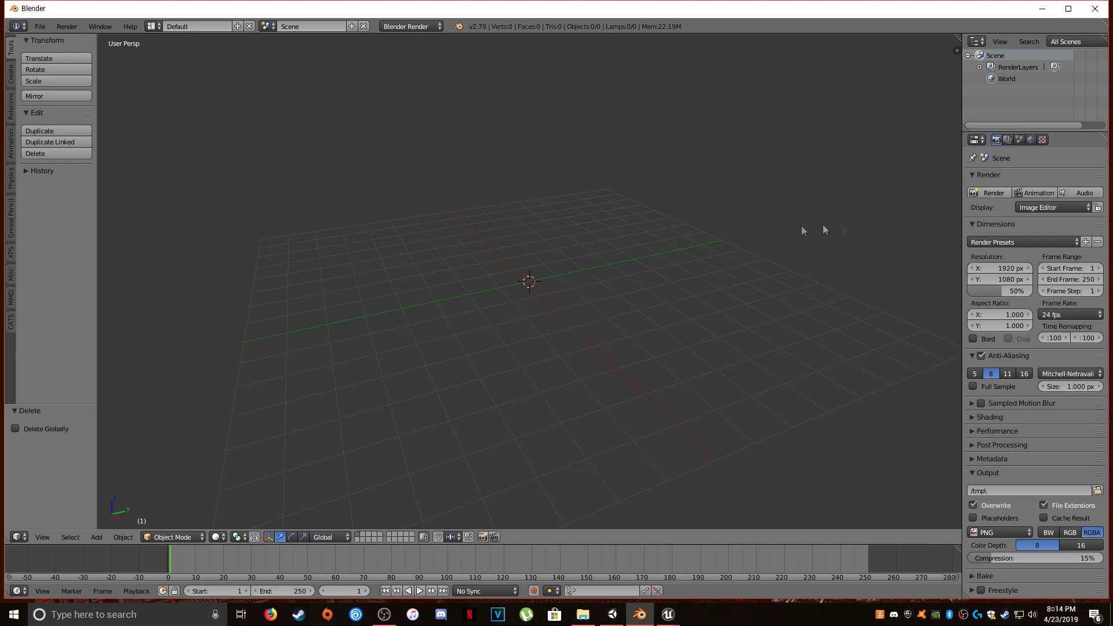
{"action": "left_click", "coordinate": [40, 27]}
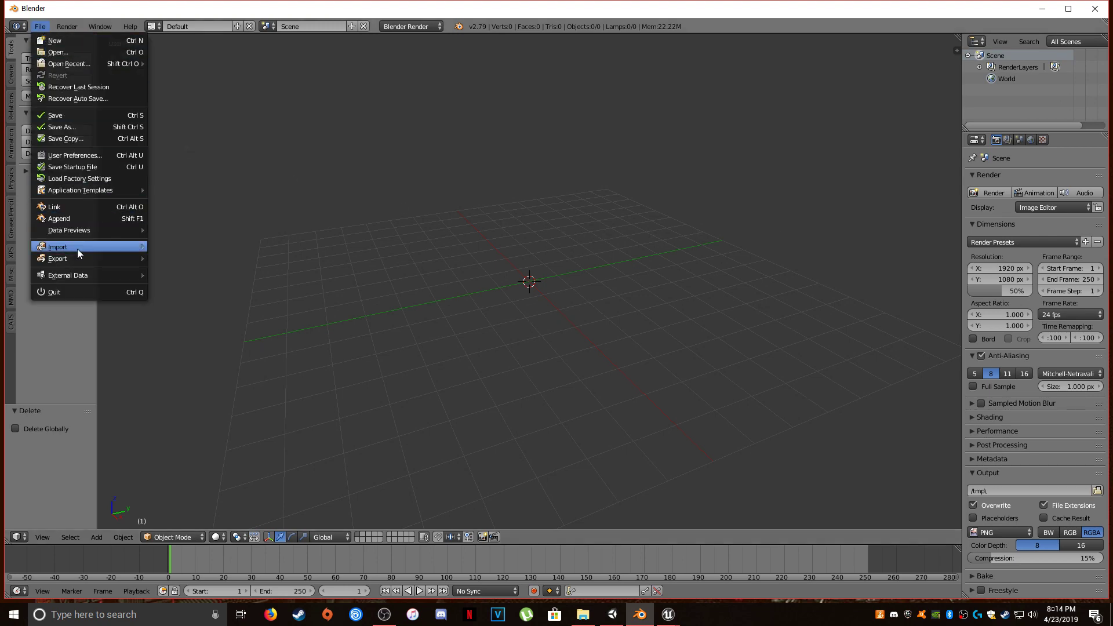
{"action": "mouse_move", "coordinate": [75, 248]}
{"action": "left_click", "coordinate": [242, 408]}
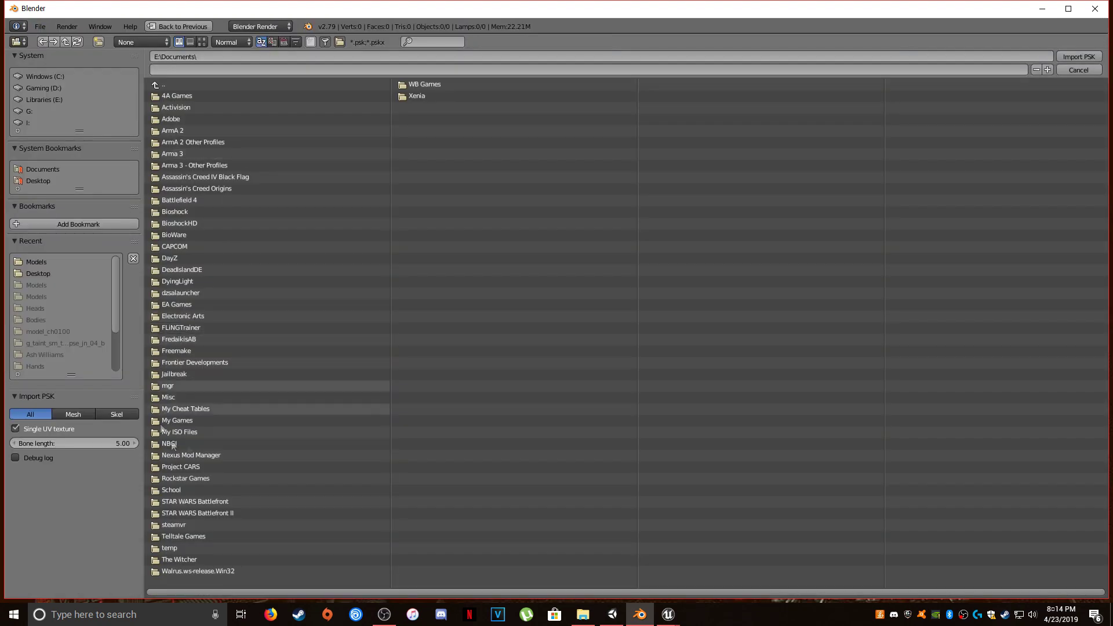
- Import TWW007_REF.psk from Desktop/UmodelExport/Dead By Daylight/Characters/Slashers/Wraith/Weapons/Models
{"action": "left_click", "coordinate": [38, 180]}
{"action": "left_click", "coordinate": [182, 166]}
{"action": "left_click", "coordinate": [181, 102]}
{"action": "left_click", "coordinate": [180, 98]}
{"action": "left_click", "coordinate": [179, 97]}
{"action": "left_click", "coordinate": [181, 107]}
{"action": "left_click", "coordinate": [194, 96]}
{"action": "left_click", "coordinate": [184, 108]}
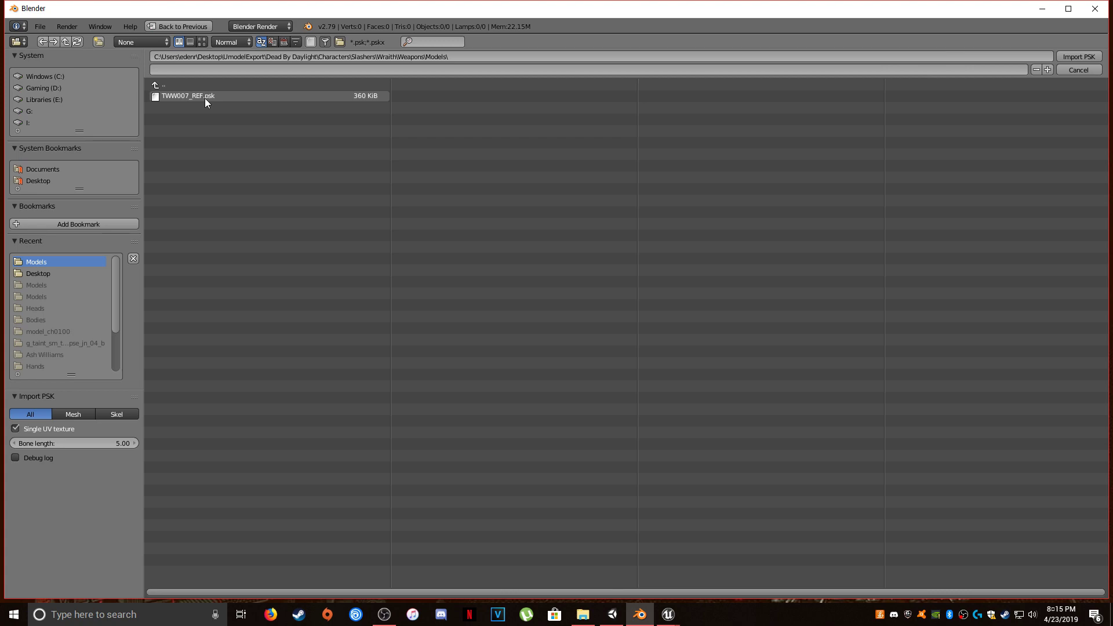
{"action": "double_click", "coordinate": [204, 96]}
- Apply smooth shading to the imported TWW007_REF weapon mesh and look over its opening and handle
{"action": "scroll", "coordinate": [516, 214], "scroll_direction": "down", "scroll_amount": 4}
{"action": "middle_click_drag", "start_coordinate": [514, 215], "coordinate": [507, 240]}
{"action": "left_click", "coordinate": [37, 209]}
{"action": "middle_click_drag", "start_coordinate": [278, 242], "coordinate": [519, 343]}
{"action": "middle_click_drag", "start_coordinate": [478, 290], "coordinate": [612, 196]}
{"action": "scroll", "coordinate": [533, 286], "scroll_direction": "up", "scroll_amount": 3}
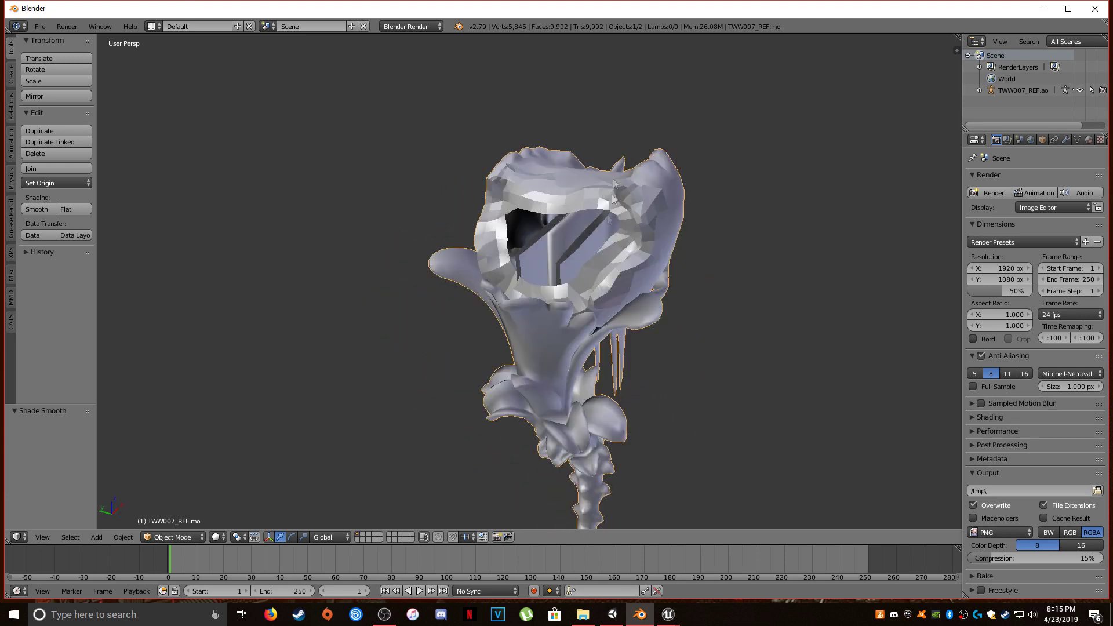
{"action": "middle_click_drag", "start_coordinate": [545, 267], "coordinate": [597, 202]}
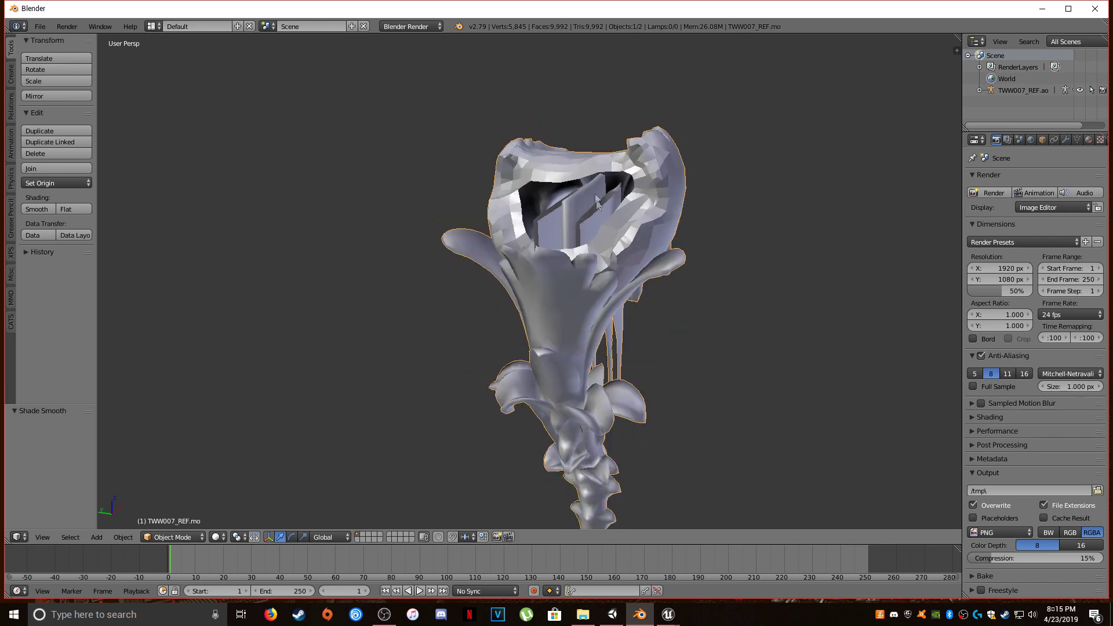
{"action": "middle_click_drag", "start_coordinate": [613, 240], "coordinate": [573, 294]}
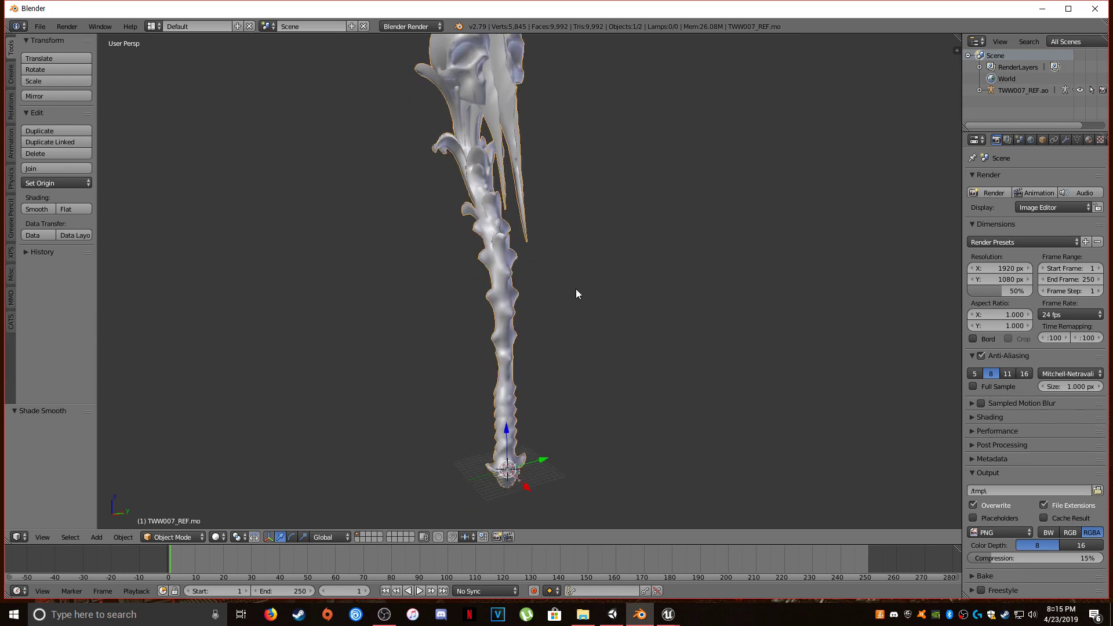
- Expand the TWW007_REF.ao armature's hierarchy and enlarge the outliner to show its child objects
{"action": "left_click", "coordinate": [979, 90]}
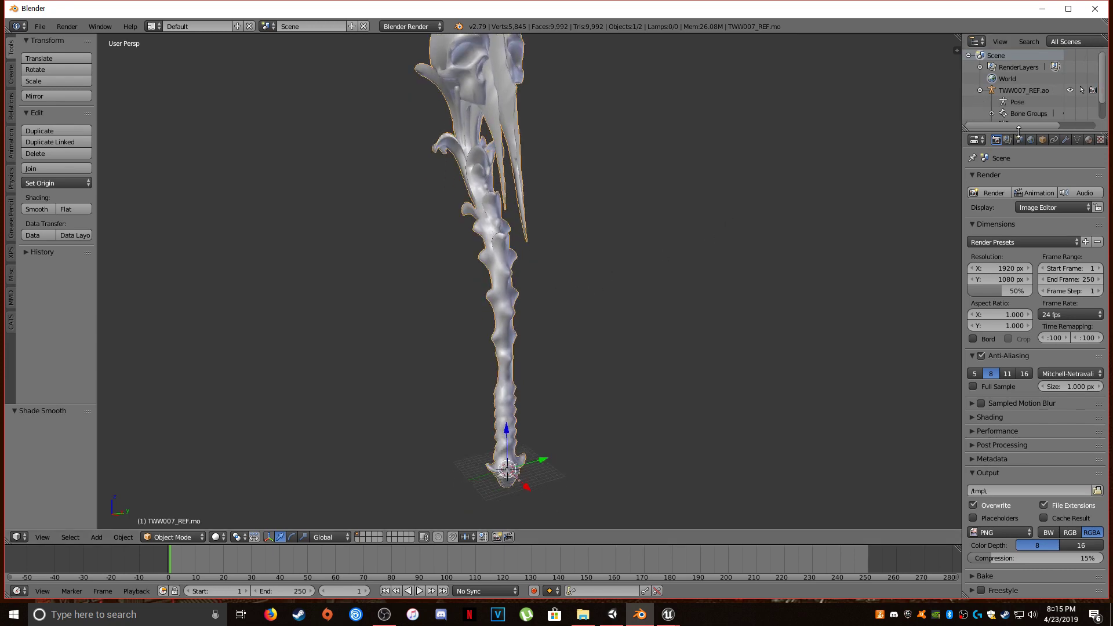
{"action": "left_click_drag", "start_coordinate": [1018, 133], "coordinate": [1018, 207]}
{"action": "middle_click_drag", "start_coordinate": [539, 272], "coordinate": [525, 297]}
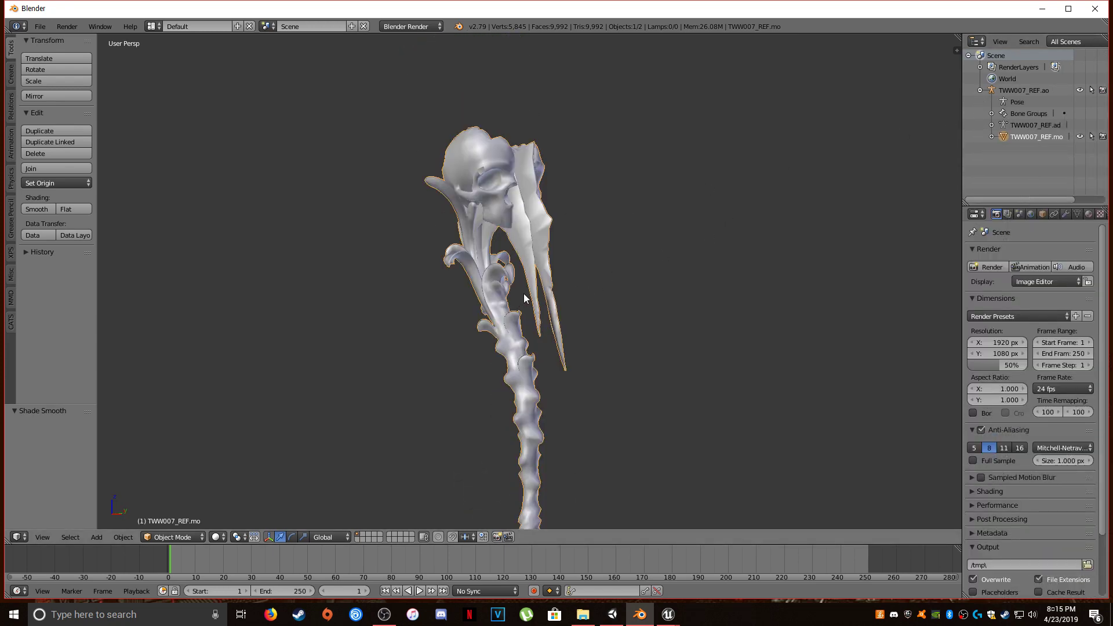
{"action": "middle_click_drag", "start_coordinate": [604, 368], "coordinate": [583, 316]}
{"action": "scroll", "coordinate": [582, 318], "scroll_direction": "down", "scroll_amount": 1}
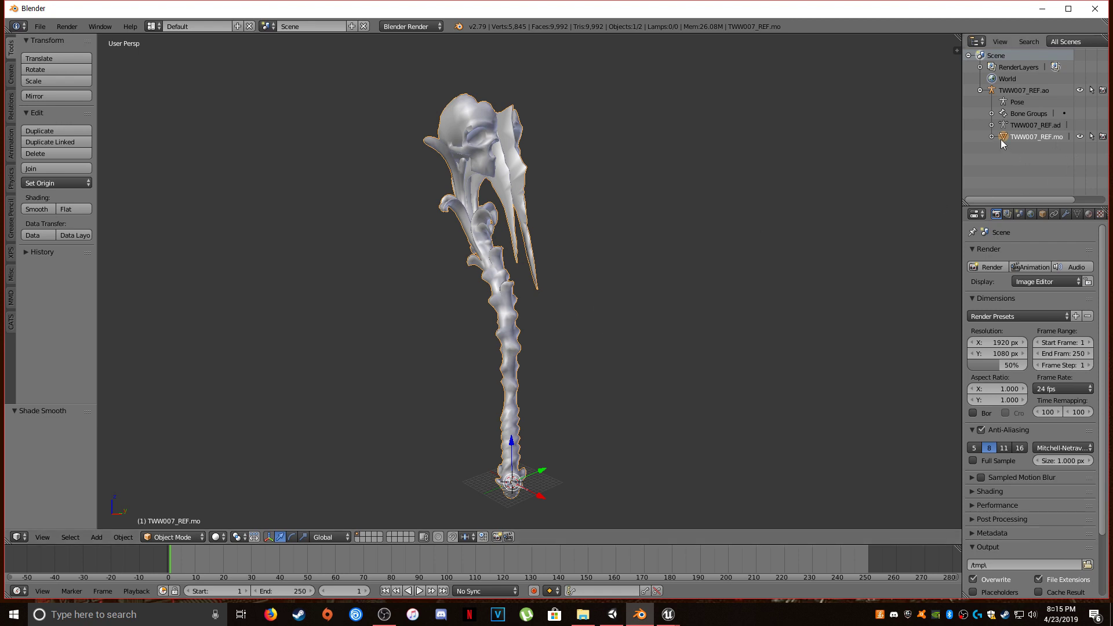
- Inspect the armature, its armature data and the TWW007_REF.mo mesh in turn, and show the mesh's transform properties
{"action": "left_click", "coordinate": [1039, 125]}
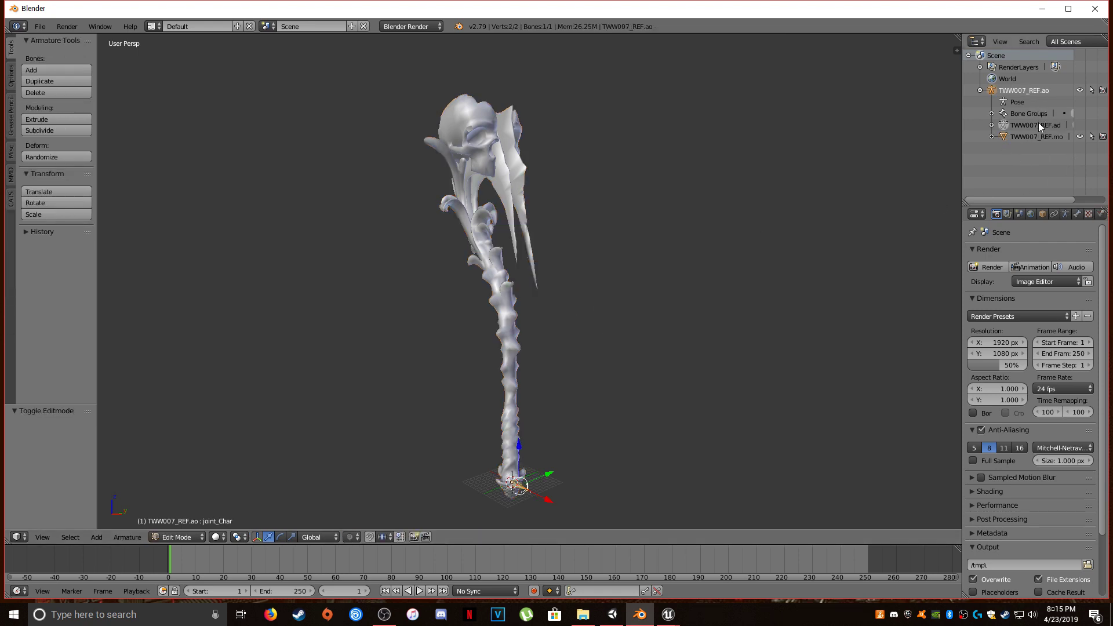
{"action": "double_click", "coordinate": [1026, 91]}
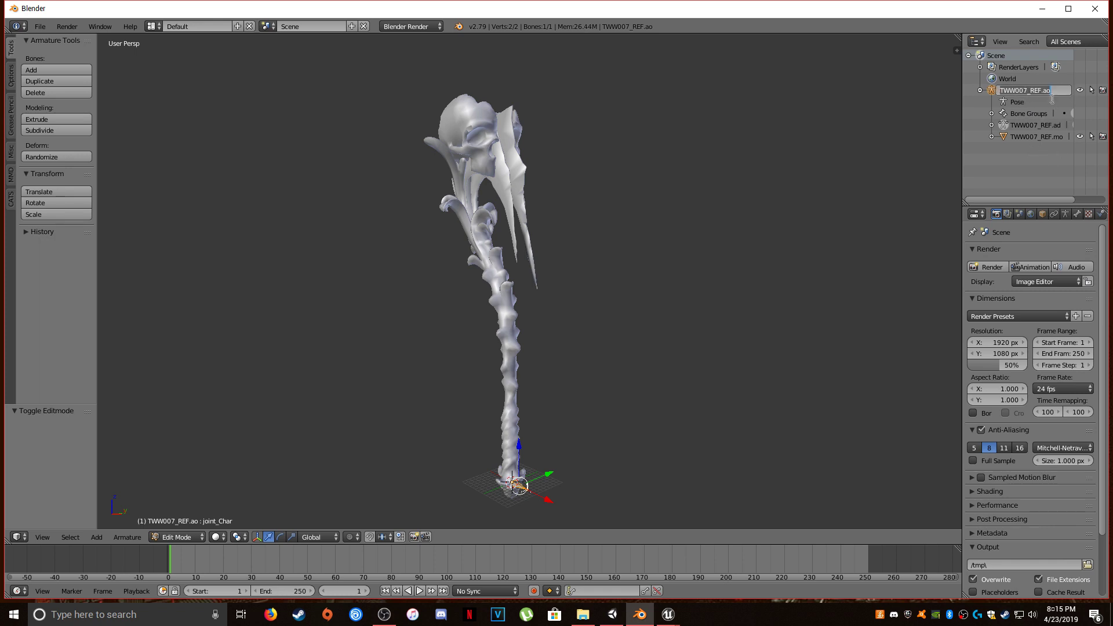
{"action": "left_click", "coordinate": [1044, 124]}
{"action": "double_click", "coordinate": [1036, 125]}
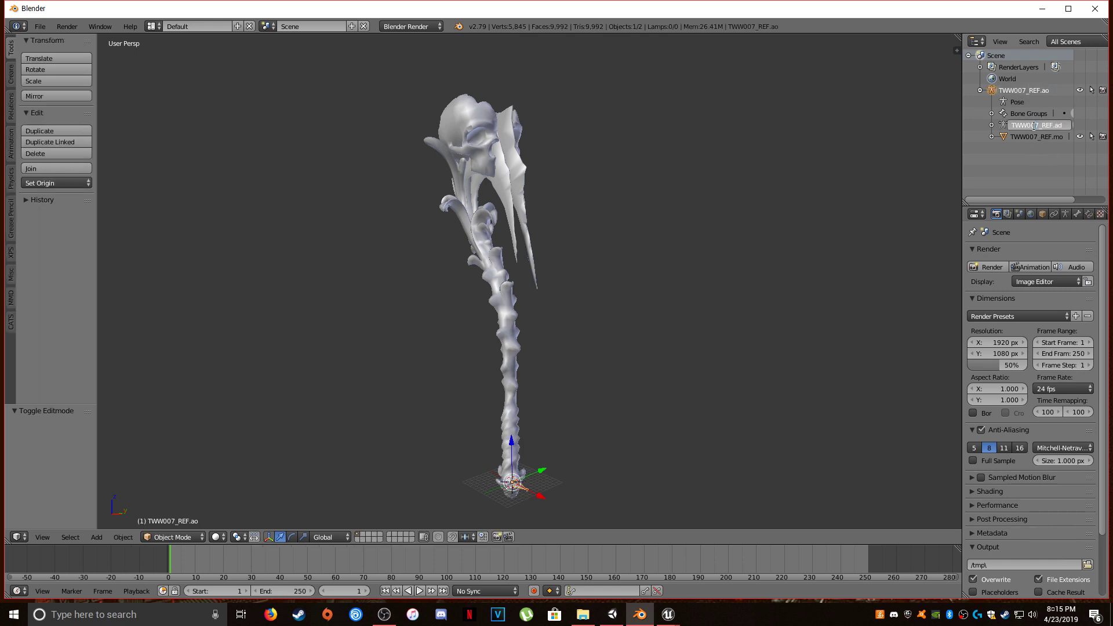
{"action": "left_click", "coordinate": [1033, 137]}
{"action": "double_click", "coordinate": [1034, 137]}
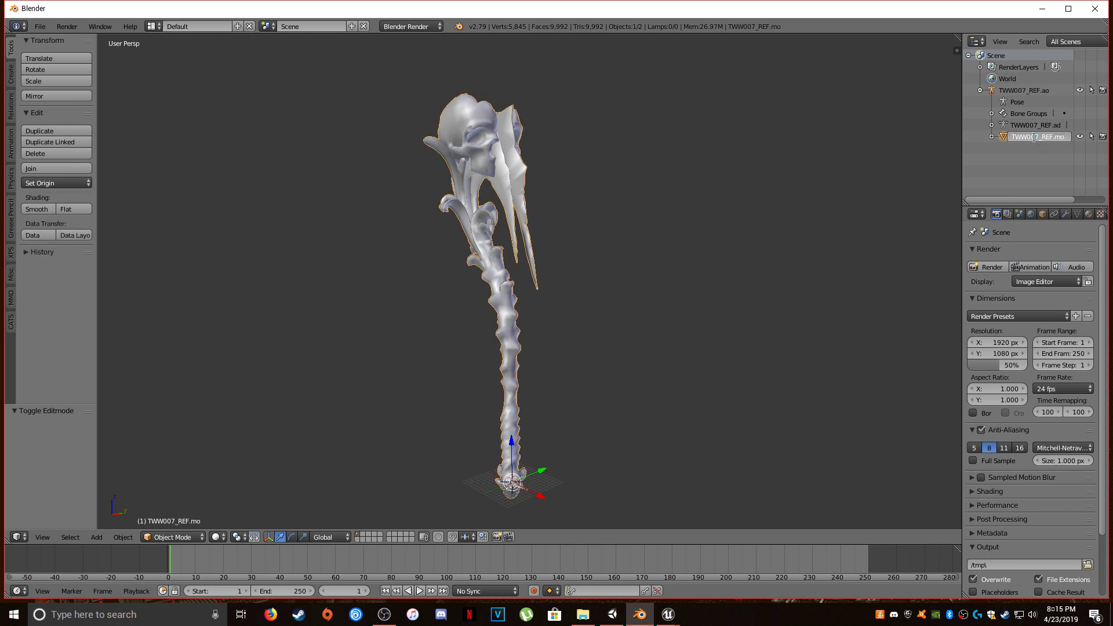
{"action": "left_click", "coordinate": [673, 230]}
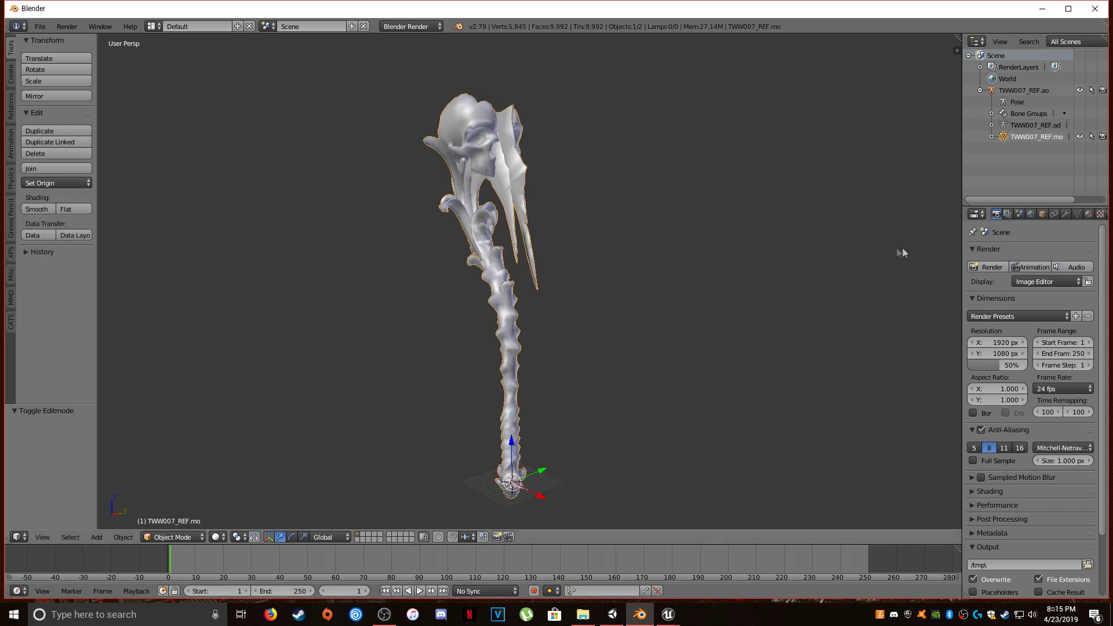
{"action": "key", "text": "n"}
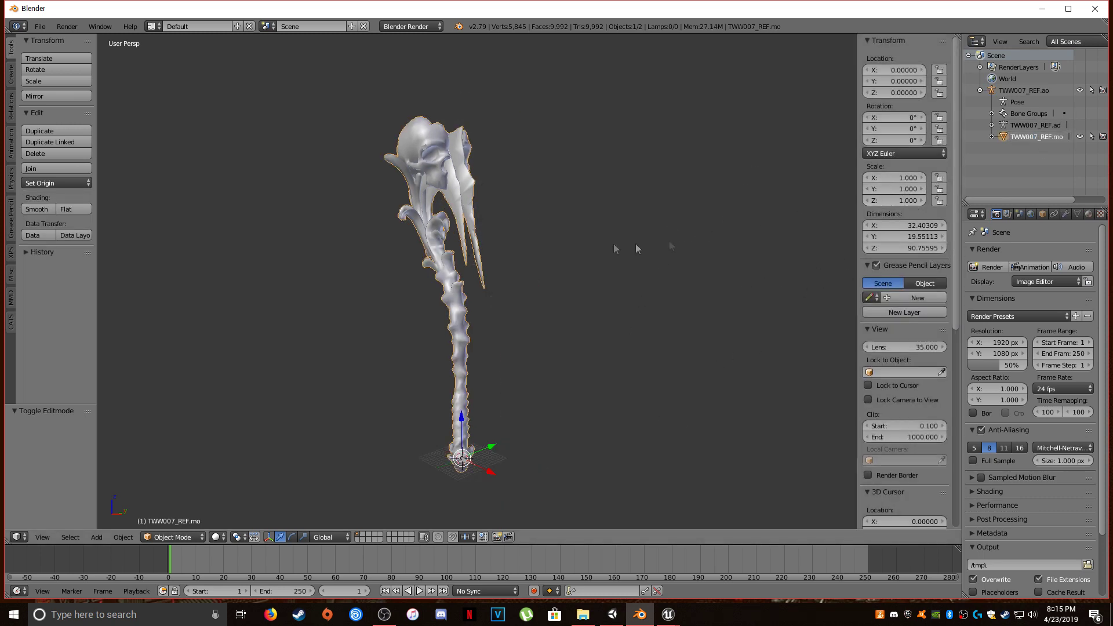
- Try scaling the TWW007_REF.mo mesh to 0.0098 on X, Y and Z
{"action": "key", "text": "a"}
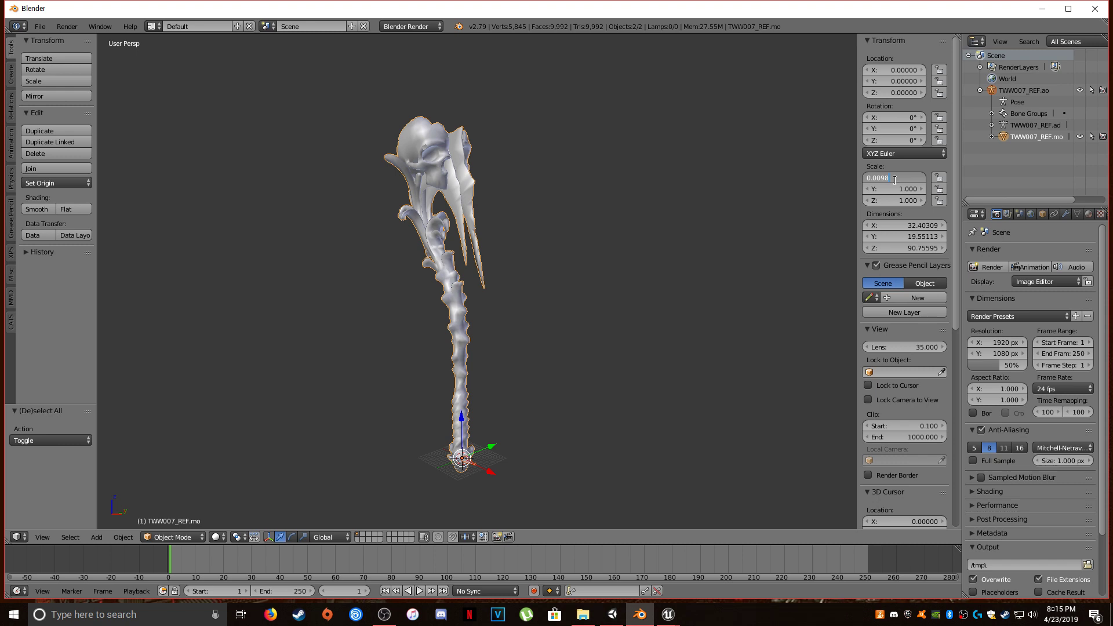
{"action": "key", "text": "Tab"}
{"action": "type", "text": "0.0098"}
{"action": "key", "text": "Tab"}
{"action": "type", "text": "0.0098"}
{"action": "key", "text": "Return"}
{"action": "middle_click_drag", "start_coordinate": [624, 363], "coordinate": [555, 422]}
{"action": "key", "text": "bracketleft"}
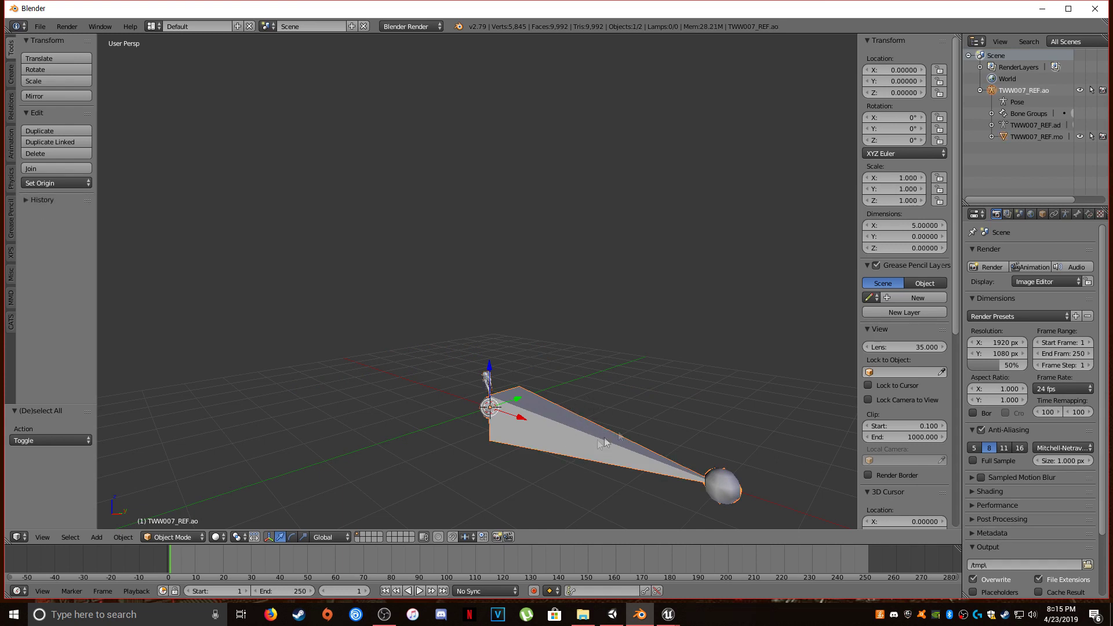
- Try scaling the TWW007_REF.ao armature to 0.0098 on X, Y and Z
{"action": "left_click", "coordinate": [889, 189]}
{"action": "type", "text": "0.0098"}
{"action": "key", "text": "Return"}
{"action": "key", "text": "ctrl+v"}
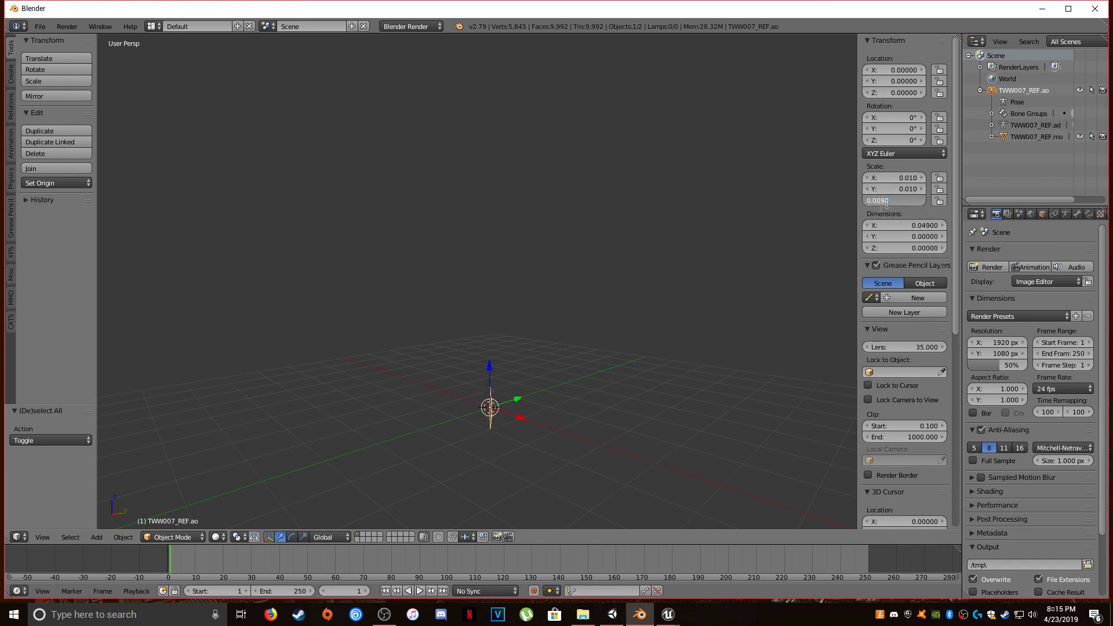
{"action": "middle_click_drag", "start_coordinate": [596, 414], "coordinate": [597, 347]}
{"action": "key", "text": "shift+f"}
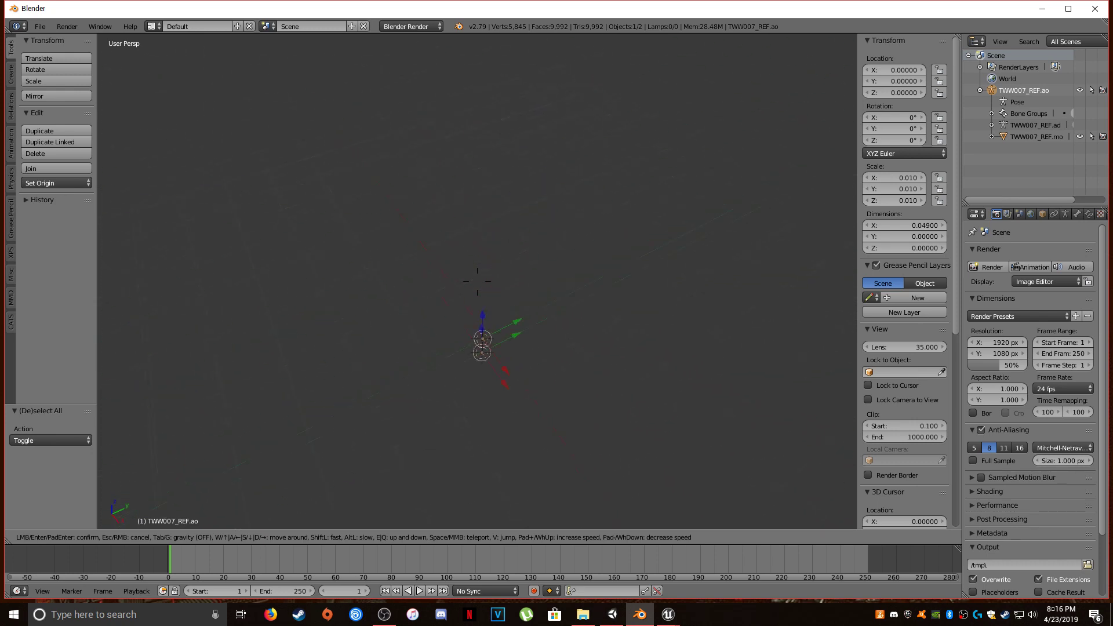
{"action": "left_click", "coordinate": [477, 281]}
- Undo the scale changes made to the weapon's mesh and armature
{"action": "key", "text": "ctrl+z"}
{"action": "key", "text": "ctrl+z"}
{"action": "key", "text": "ctrl+z"}
{"action": "key", "text": "ctrl+z"}
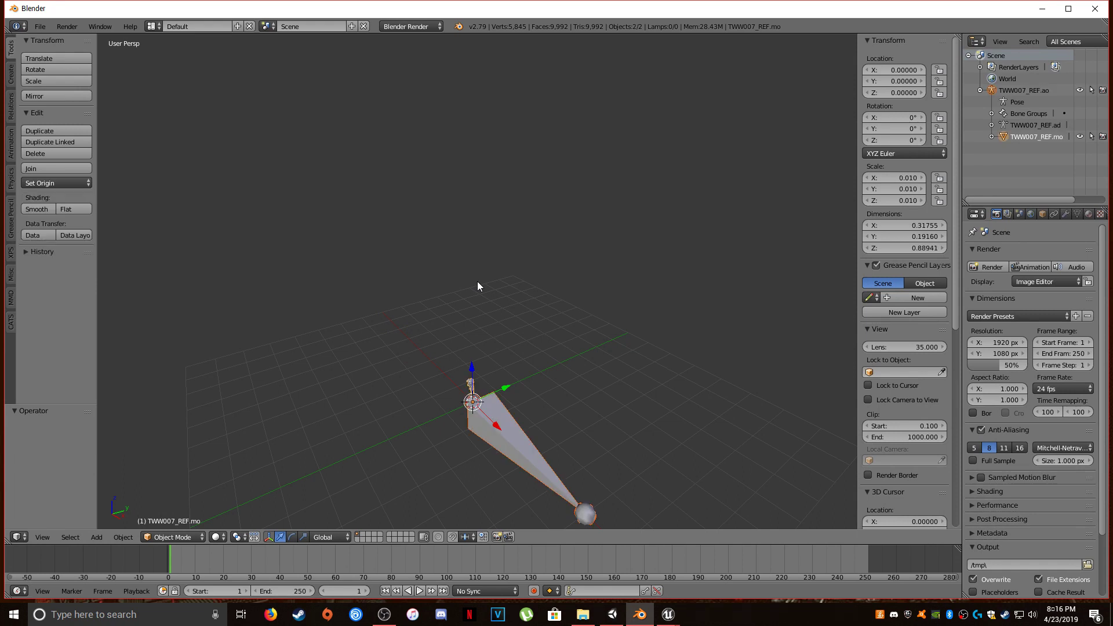
{"action": "scroll", "coordinate": [517, 264], "scroll_direction": "down", "scroll_amount": 6}
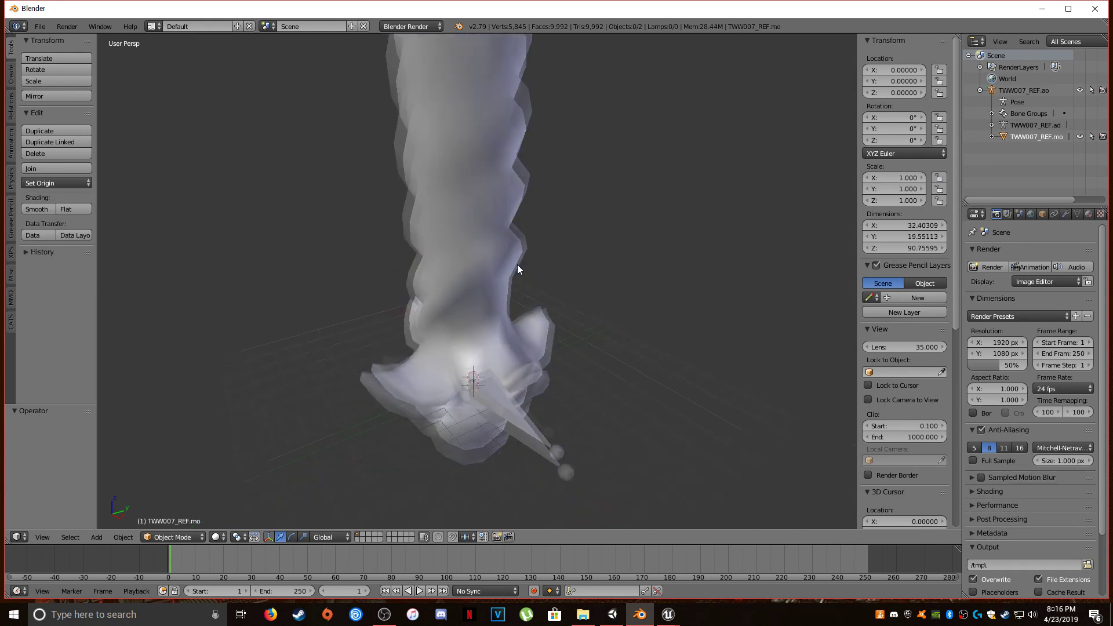
{"action": "scroll", "coordinate": [559, 437], "scroll_direction": "up", "scroll_amount": 6}
{"action": "scroll", "coordinate": [580, 342], "scroll_direction": "down", "scroll_amount": 5}
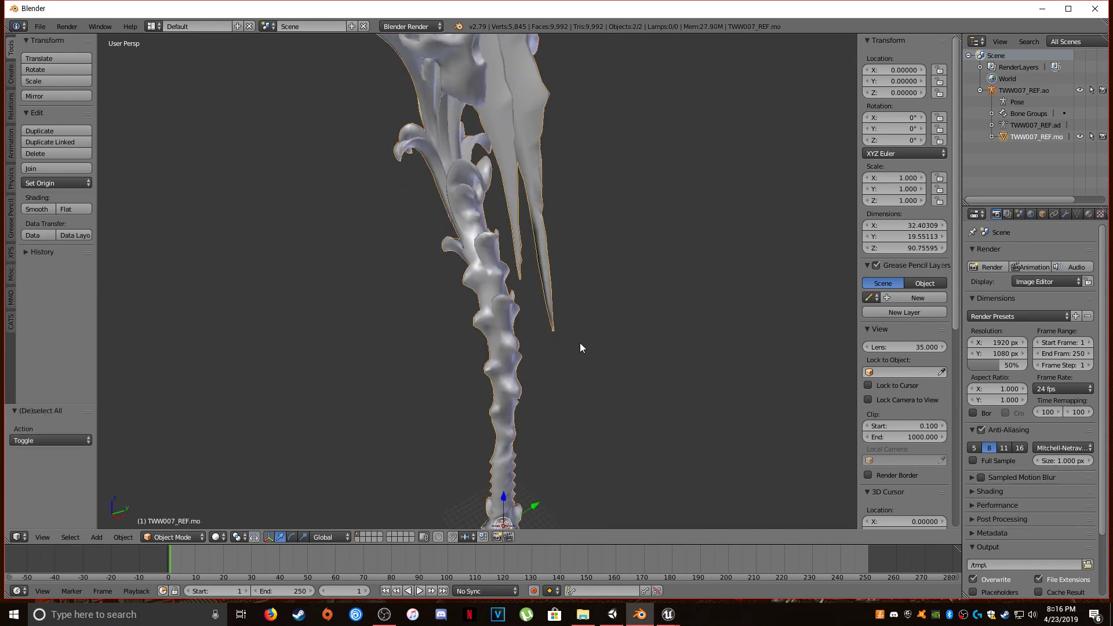
- Select only the TWW007_REF.ao armature and set its scale to 0.01 on X, Y and Z
{"action": "key", "text": "a"}
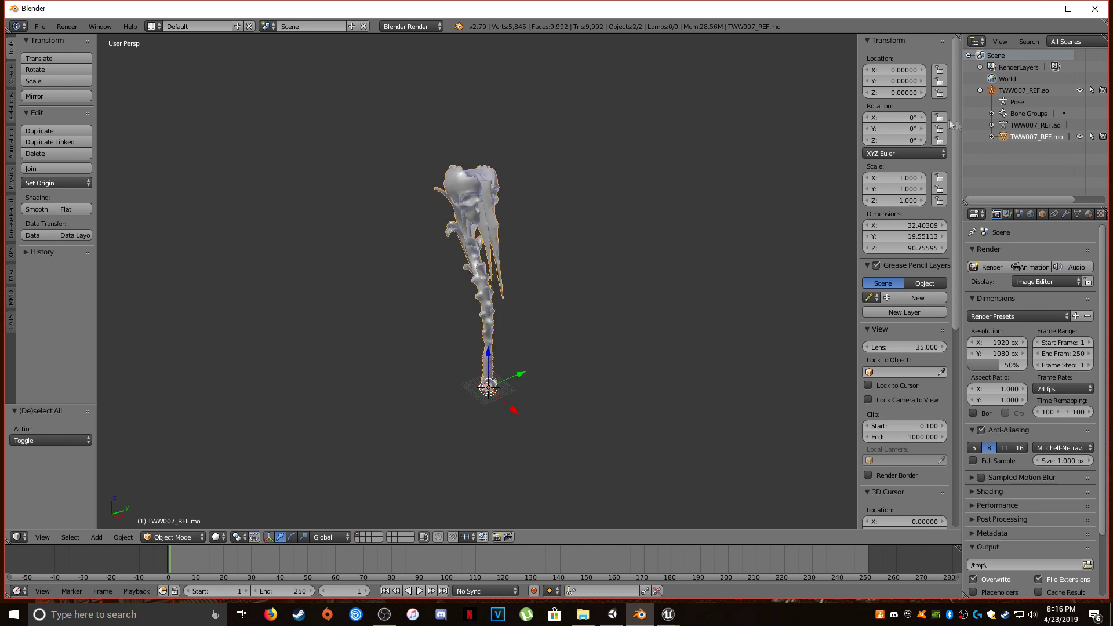
{"action": "left_click", "coordinate": [1024, 90]}
{"action": "left_click", "coordinate": [893, 177]}
{"action": "type", "text": "0.01"}
{"action": "key", "text": "Return"}
{"action": "left_click", "coordinate": [892, 189]}
{"action": "type", "text": "0.01"}
{"action": "key", "text": "Return"}
{"action": "left_click", "coordinate": [889, 200]}
{"action": "type", "text": "0.01"}
{"action": "key", "text": "Return"}
{"action": "middle_click_drag", "start_coordinate": [648, 318], "coordinate": [534, 340]}
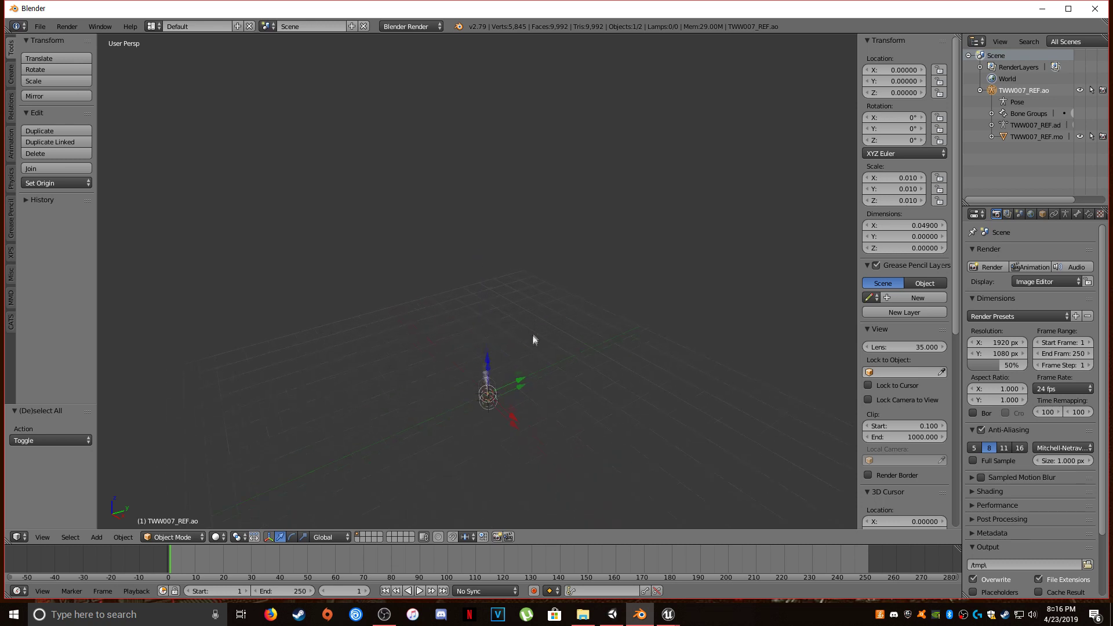
- Inspect the scaled weapon up close and look through the available export formats
{"action": "key", "text": "shift+f"}
{"action": "key", "text": "w"}
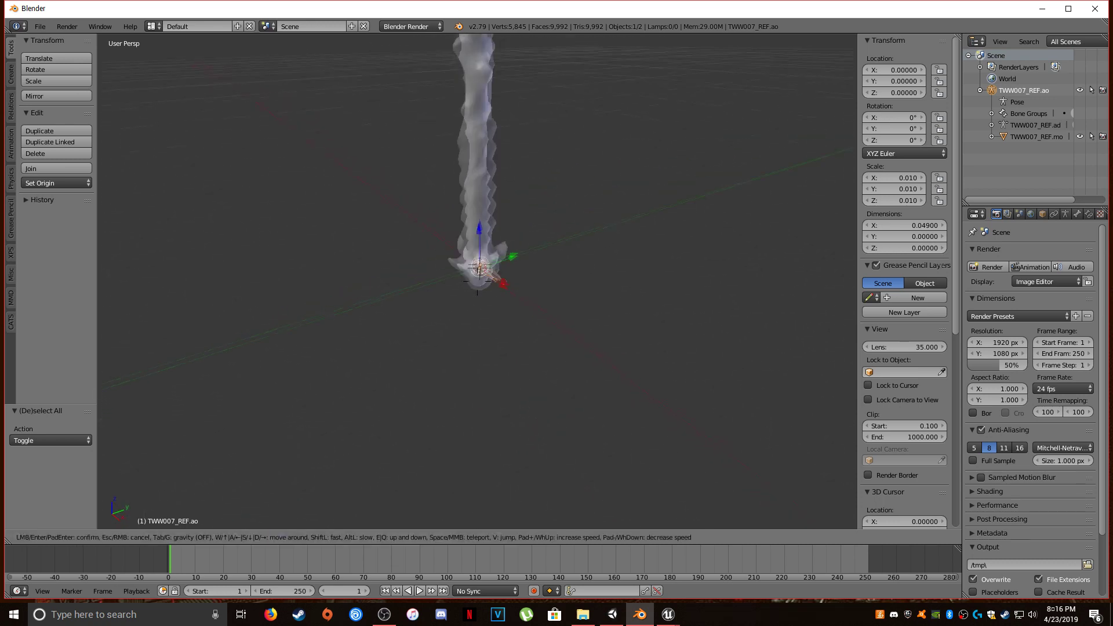
{"action": "key", "text": "s"}
{"action": "key", "text": "s"}
{"action": "key", "text": "Escape"}
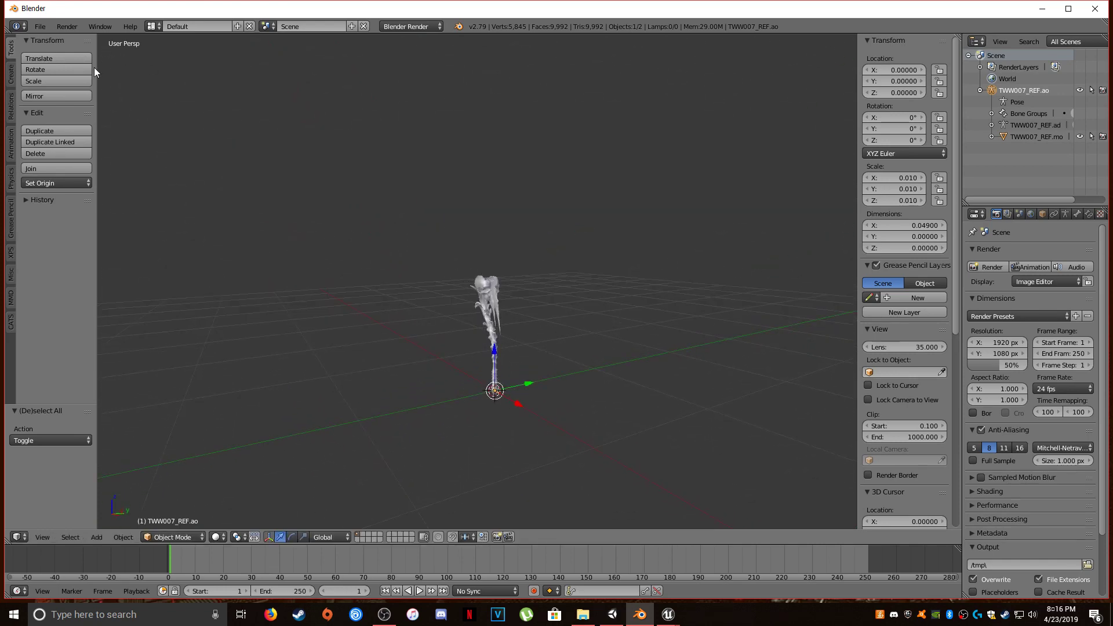
{"action": "left_click", "coordinate": [40, 26]}
{"action": "mouse_move", "coordinate": [68, 257]}
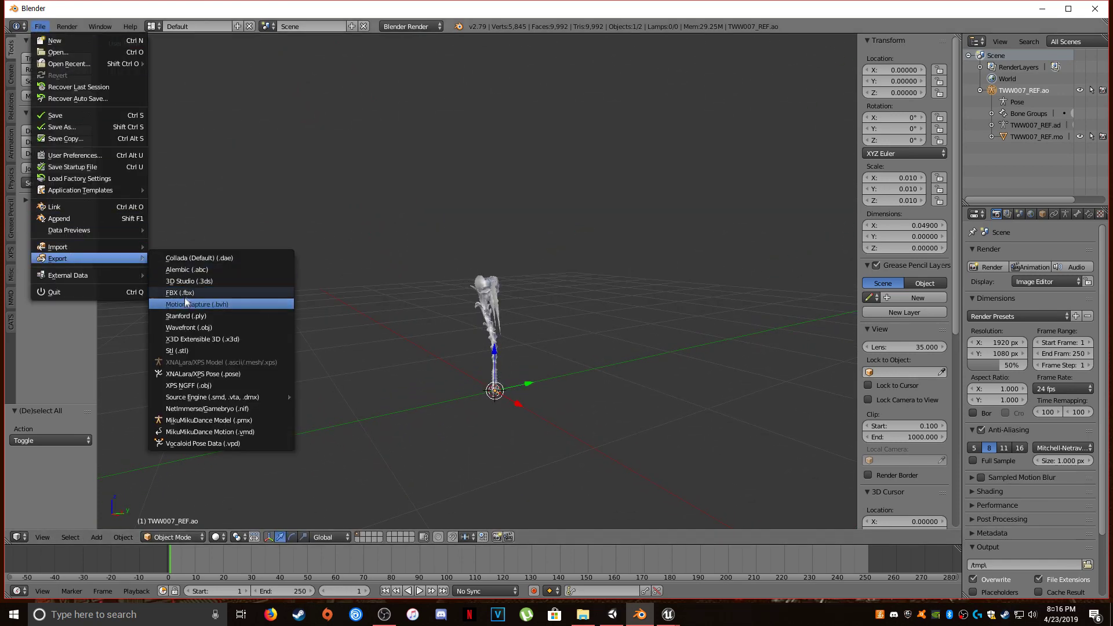
- Select the TWW007_REF.mo mesh and view the diffuse colour of its MI_TWW007 material
{"action": "right_click", "coordinate": [498, 291]}
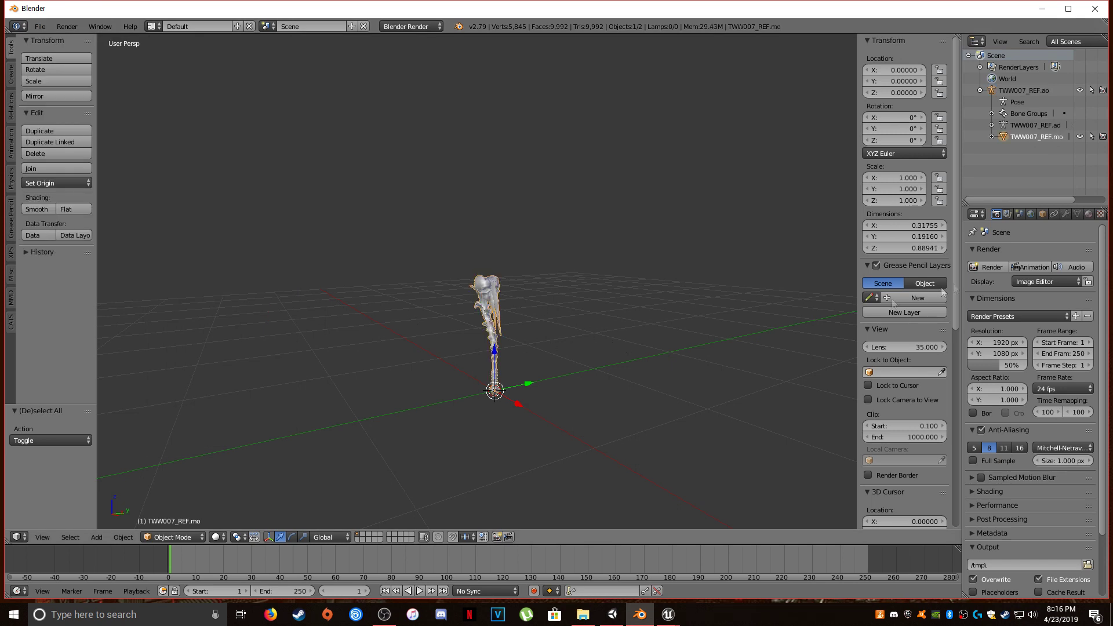
{"action": "left_click", "coordinate": [1088, 214]}
{"action": "left_click", "coordinate": [997, 432]}
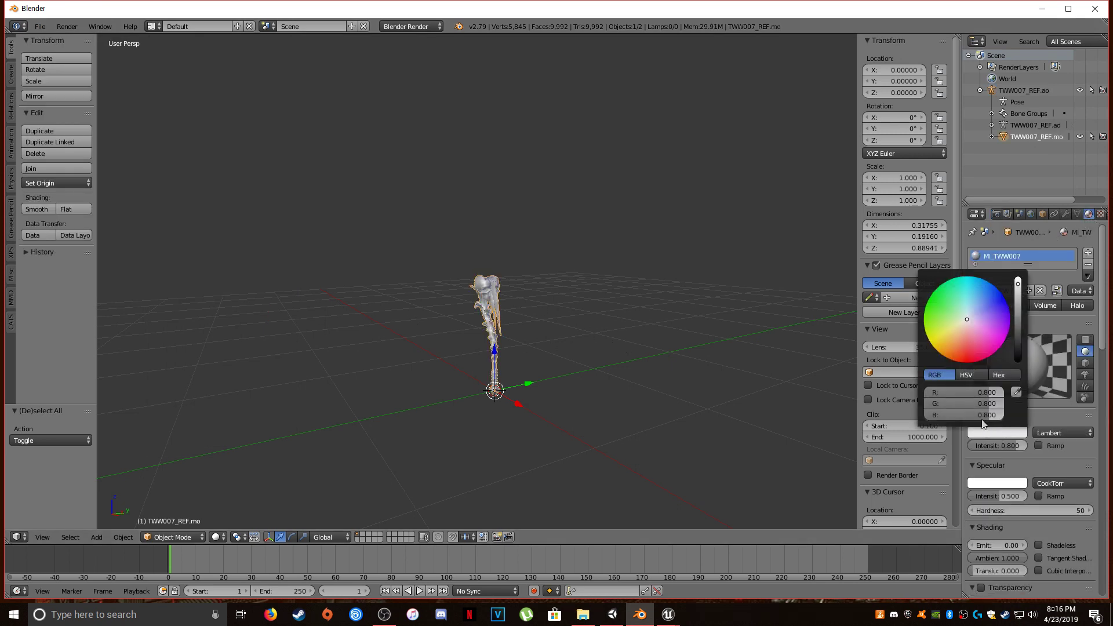
{"action": "scroll", "coordinate": [553, 322], "scroll_direction": "up", "scroll_amount": 6}
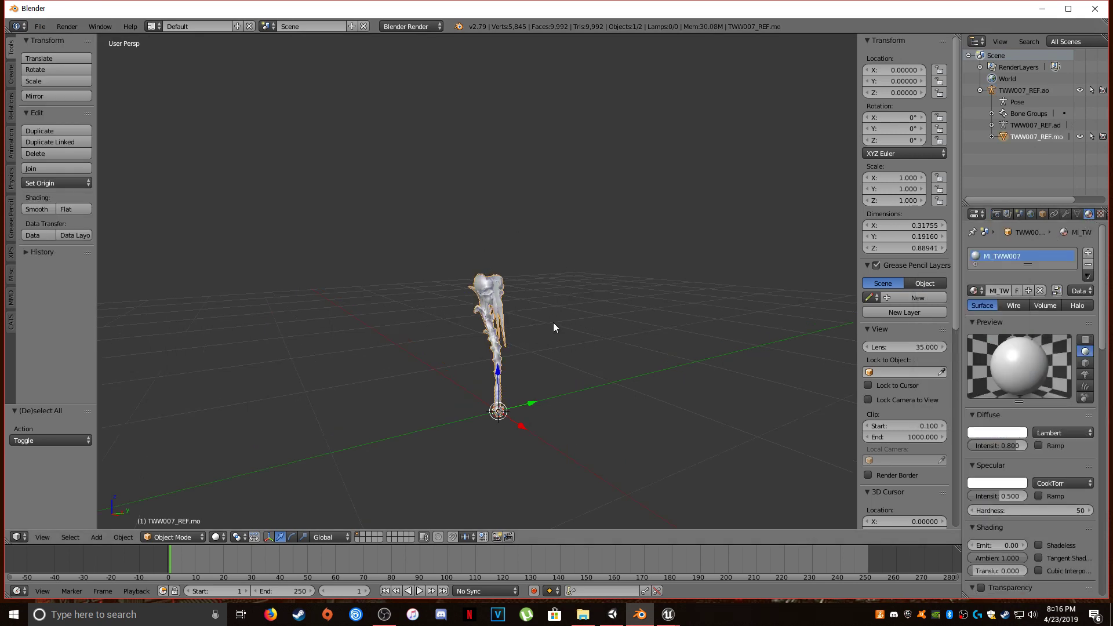
{"action": "scroll", "coordinate": [613, 343], "scroll_direction": "down", "scroll_amount": 6}
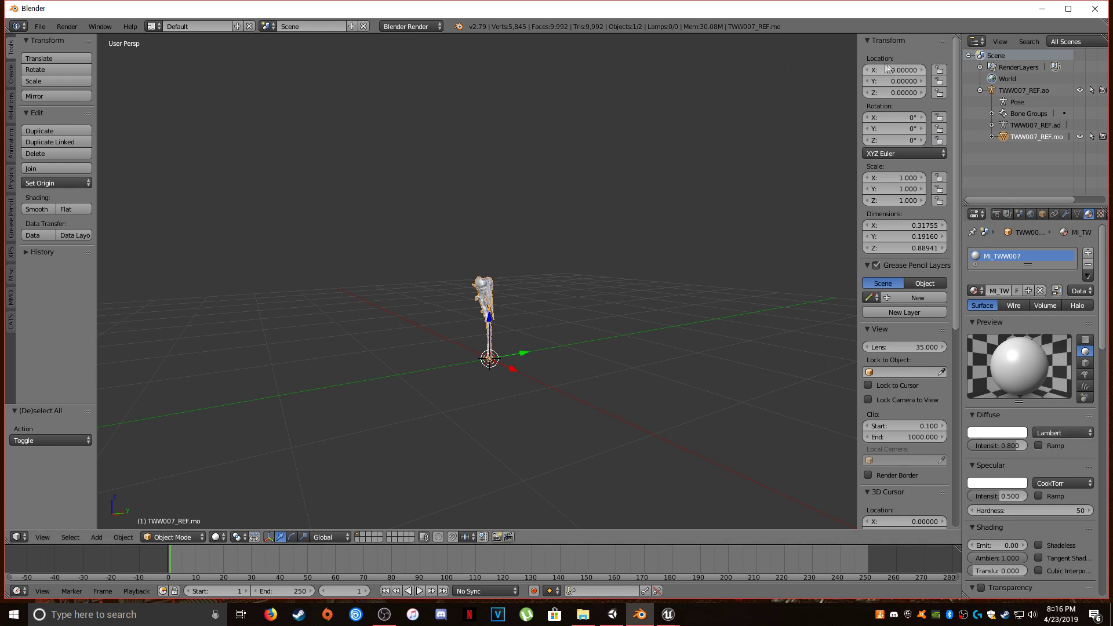
- Start a new scene by reloading the start-up file and delete its default objects
{"action": "left_click", "coordinate": [32, 26]}
{"action": "left_click", "coordinate": [55, 36]}
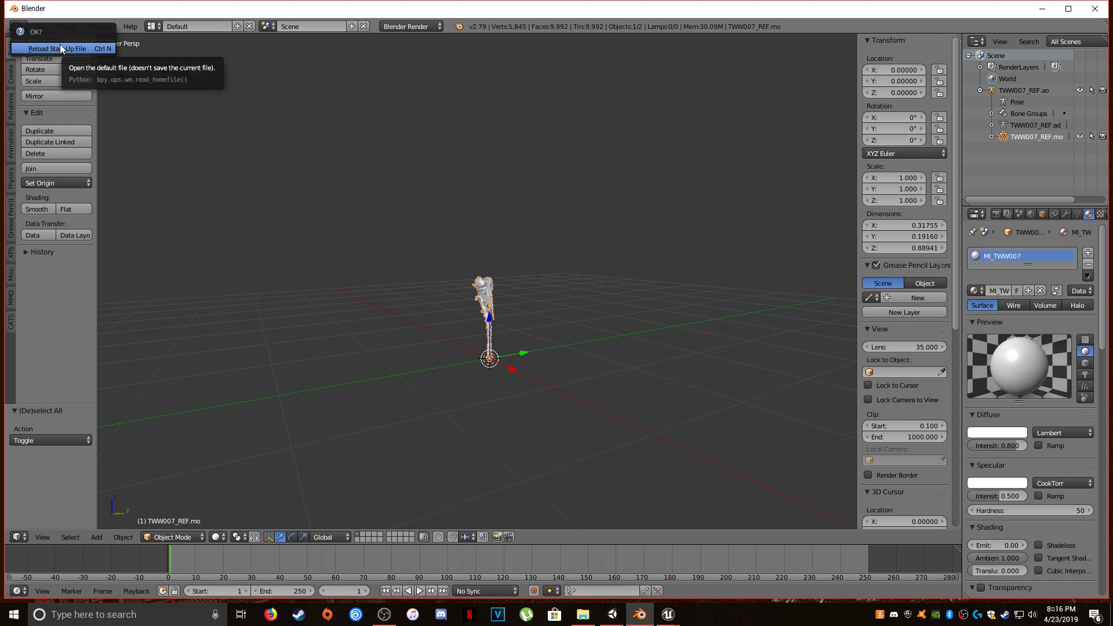
{"action": "left_click", "coordinate": [60, 46]}
{"action": "key", "text": "x"}
{"action": "left_click", "coordinate": [301, 182]}
{"action": "right_click", "coordinate": [295, 199]}
{"action": "key", "text": "x"}
{"action": "left_click", "coordinate": [295, 199]}
{"action": "right_click", "coordinate": [656, 89]}
{"action": "key", "text": "x"}
{"action": "left_click", "coordinate": [656, 92]}
- Import the TWW007_Heart_REF.psk skeleton mesh from the desktop folder UmodelExport/Dead By Daylight/Weapons/Models/ACC/Models
{"action": "left_click", "coordinate": [40, 26]}
{"action": "mouse_move", "coordinate": [76, 245]}
{"action": "left_click", "coordinate": [235, 408]}
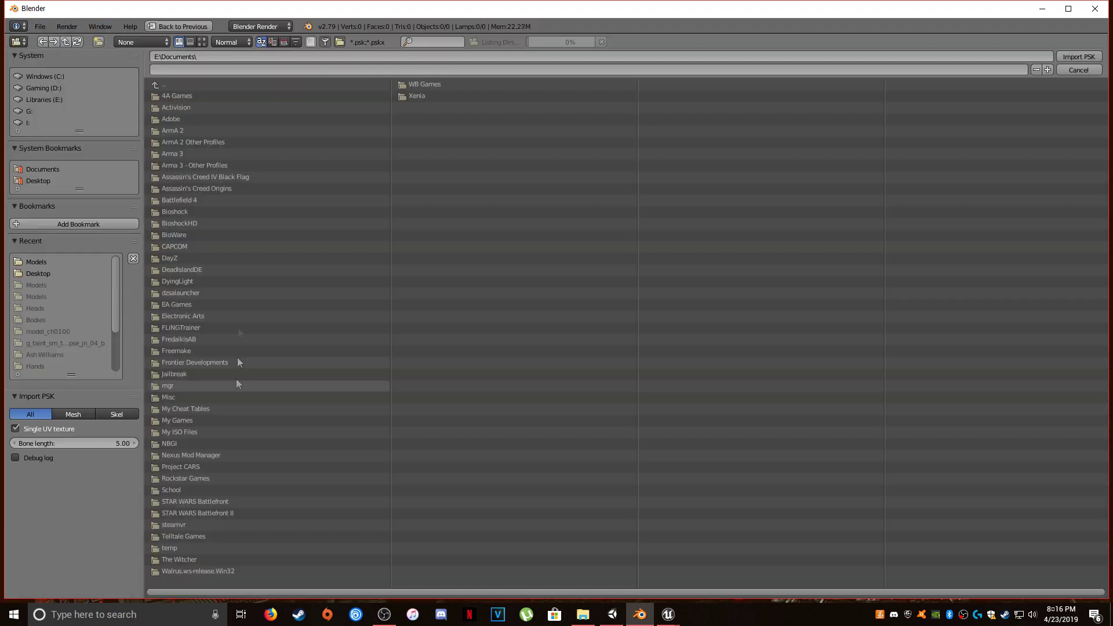
{"action": "left_click", "coordinate": [37, 180]}
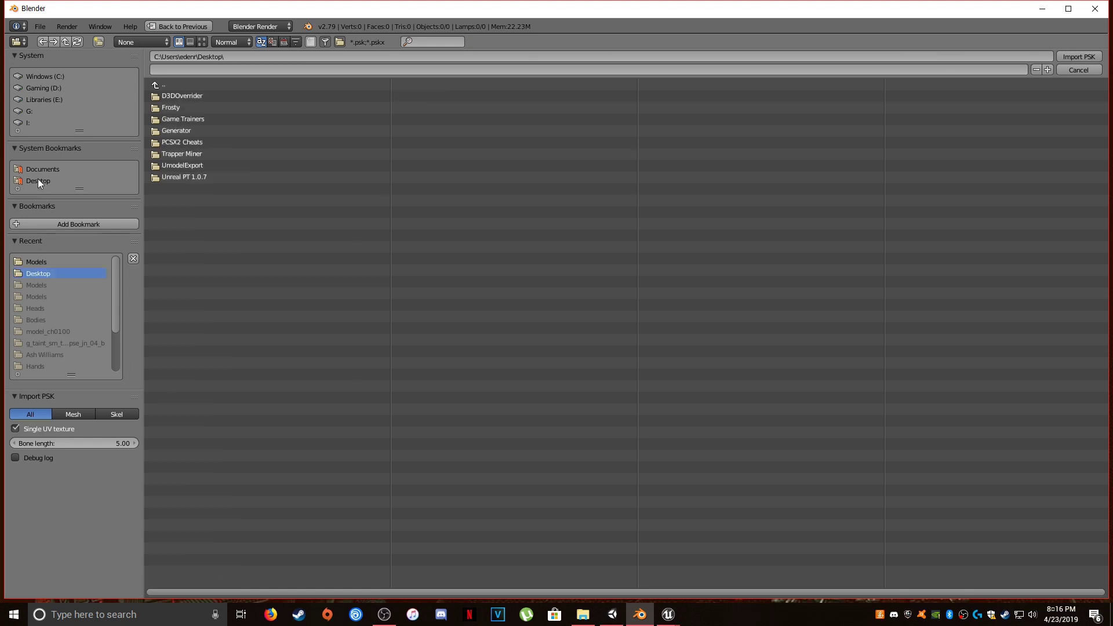
{"action": "left_click", "coordinate": [185, 165]}
{"action": "left_click", "coordinate": [184, 96]}
{"action": "left_click", "coordinate": [179, 118]}
{"action": "left_click", "coordinate": [183, 97]}
{"action": "left_click", "coordinate": [182, 95]}
{"action": "left_click", "coordinate": [182, 94]}
{"action": "double_click", "coordinate": [184, 96]}
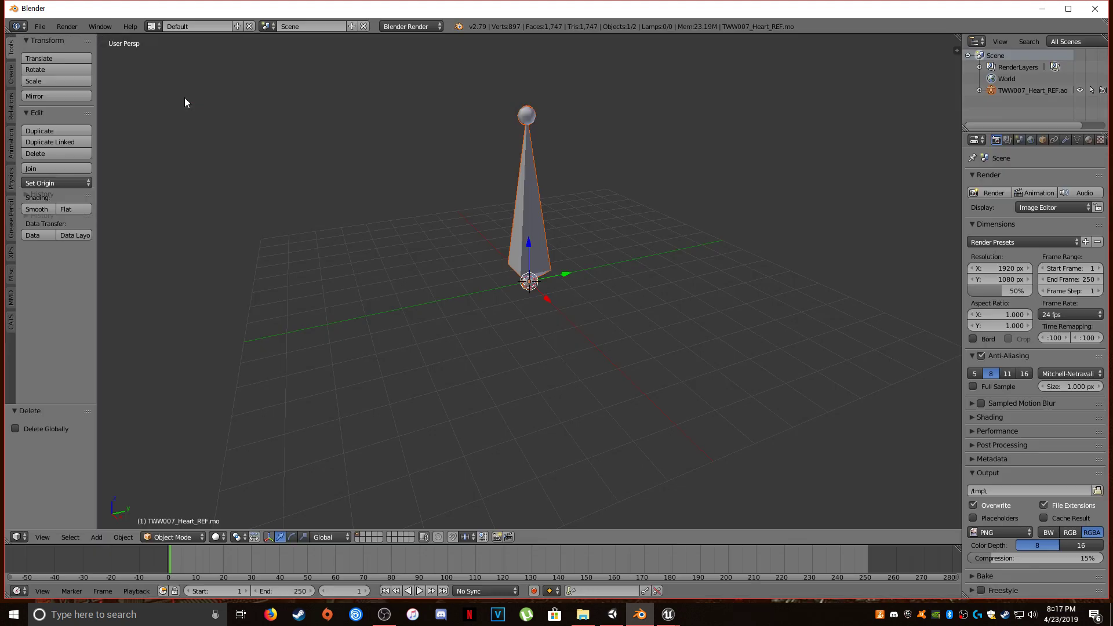
- Select the imported heart mesh and apply smooth shading to it
{"action": "key", "text": "Delete"}
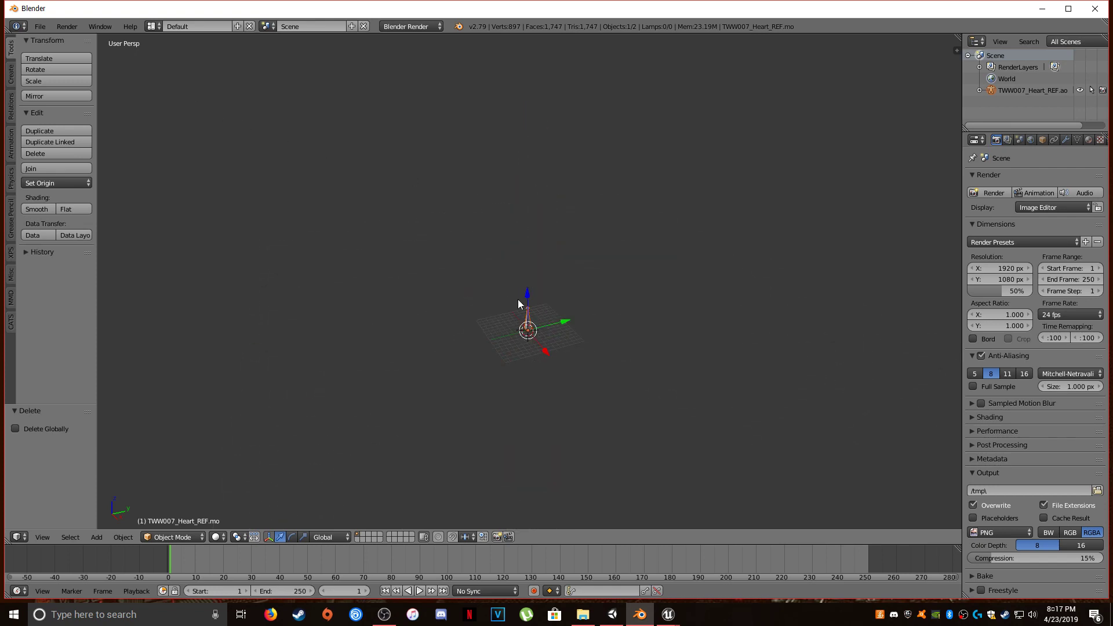
{"action": "scroll", "coordinate": [522, 325], "scroll_direction": "up", "scroll_amount": 8}
{"action": "scroll", "coordinate": [589, 301], "scroll_direction": "down", "scroll_amount": 8}
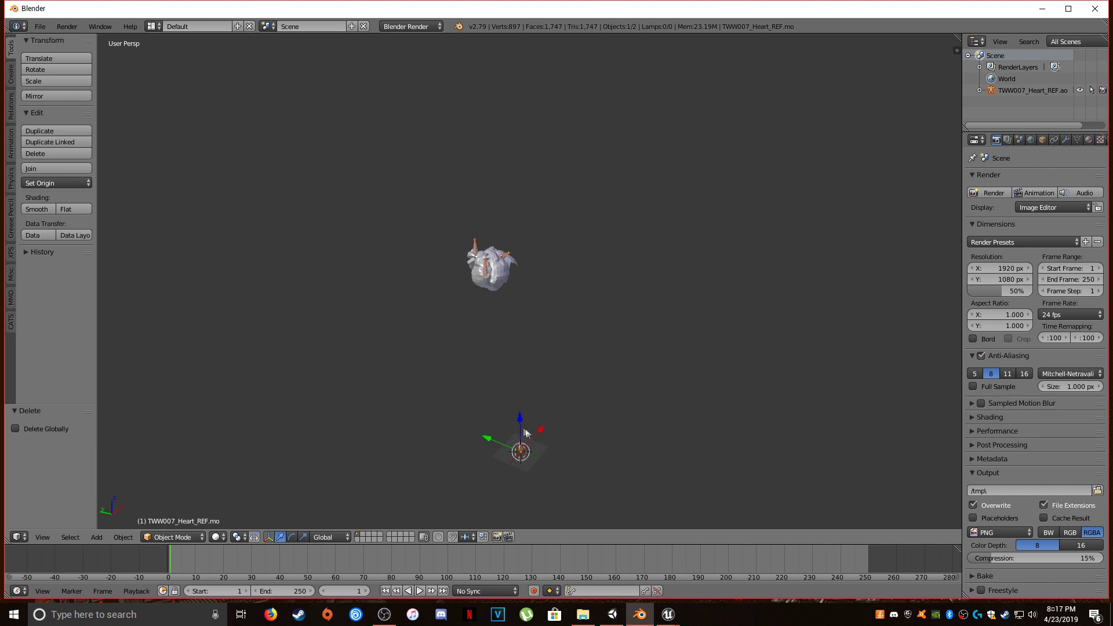
{"action": "middle_click_drag", "start_coordinate": [529, 433], "coordinate": [503, 421]}
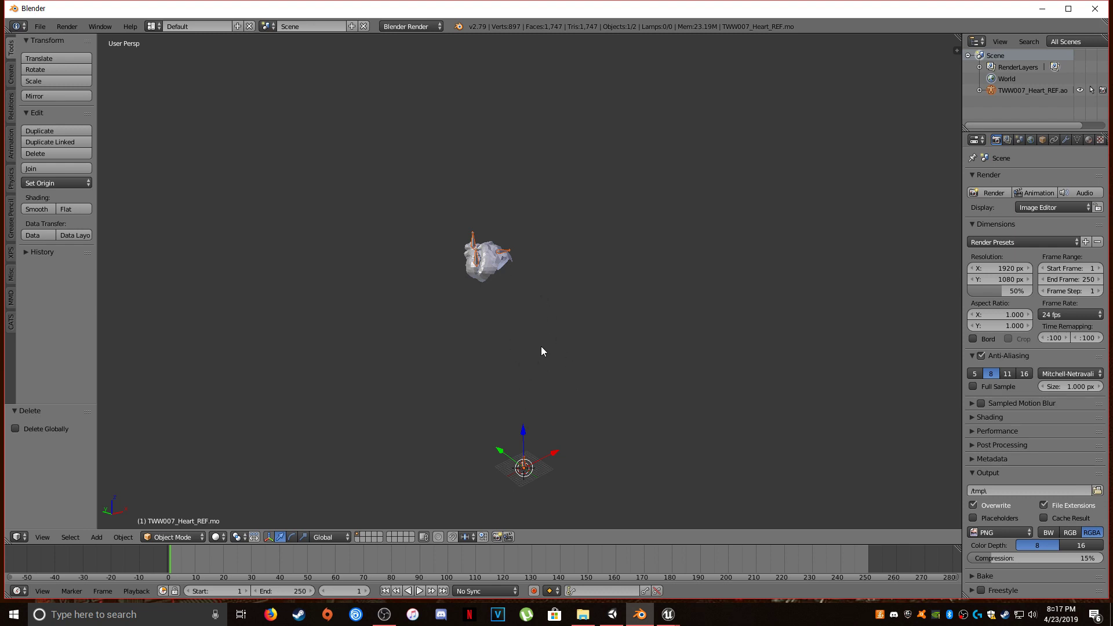
{"action": "right_click", "coordinate": [499, 270]}
{"action": "left_click", "coordinate": [41, 209]}
{"action": "scroll", "coordinate": [447, 274], "scroll_direction": "up", "scroll_amount": 3}
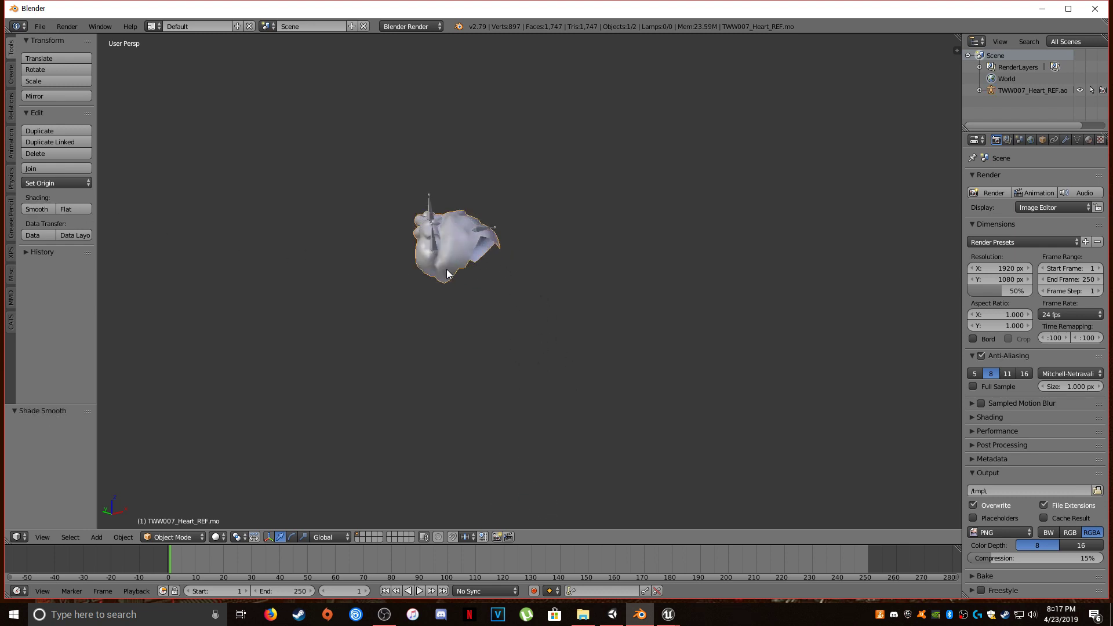
- Select the TWW007_Heart_REF.ao armature and expand its hierarchy in an enlarged Outliner
{"action": "right_click", "coordinate": [483, 228]}
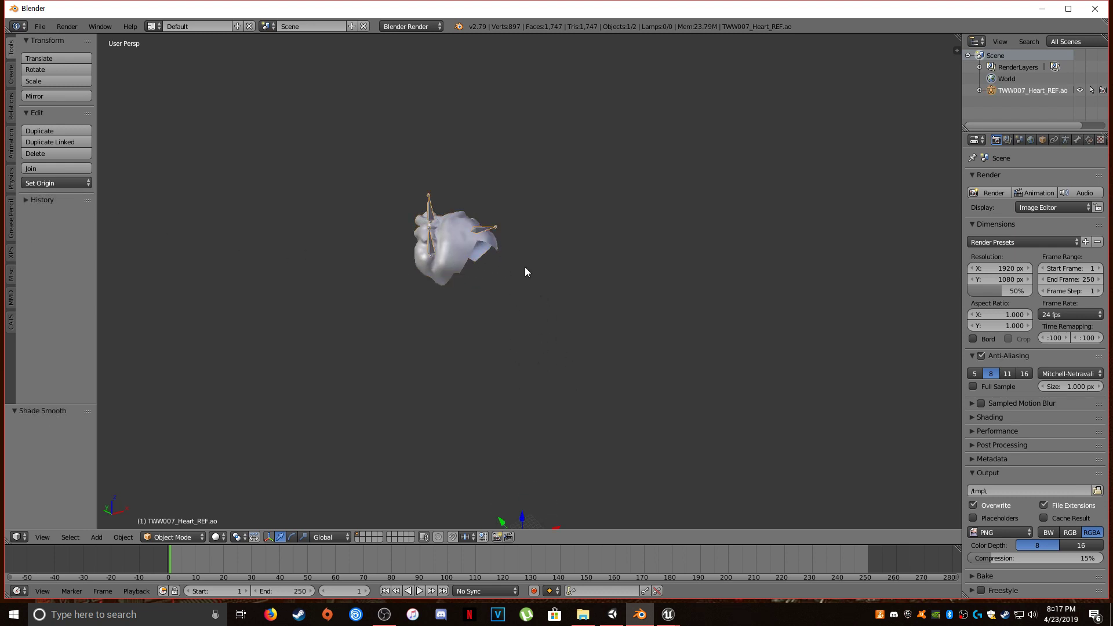
{"action": "left_click", "coordinate": [980, 90]}
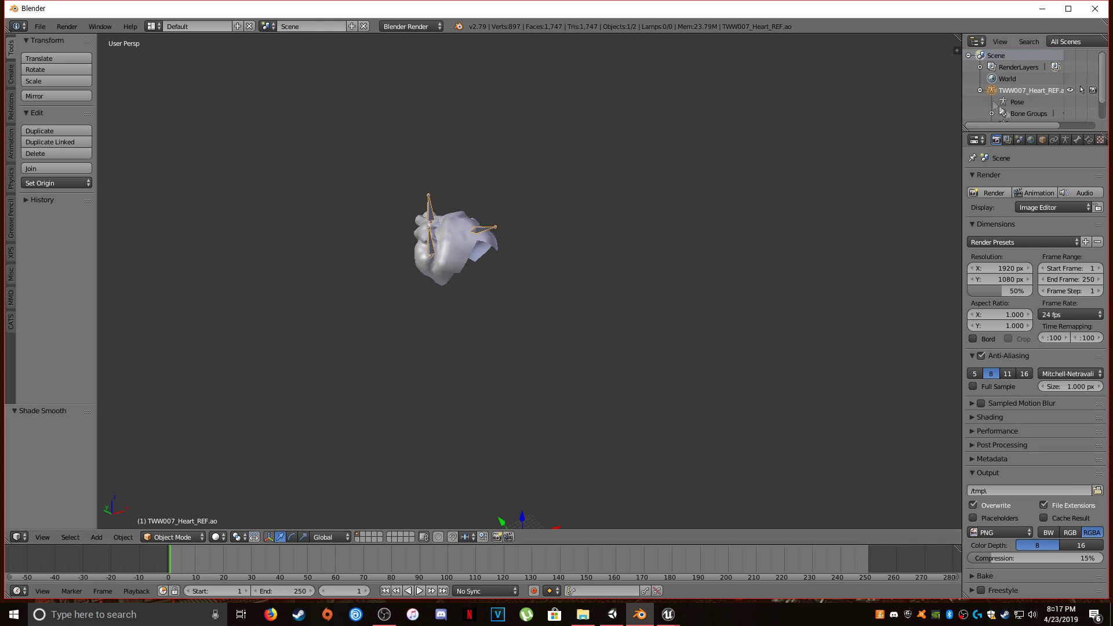
{"action": "left_click", "coordinate": [1041, 138]}
{"action": "left_click_drag", "start_coordinate": [1037, 130], "coordinate": [1037, 239]}
{"action": "scroll", "coordinate": [544, 420], "scroll_direction": "down", "scroll_amount": 3}
{"action": "scroll", "coordinate": [542, 419], "scroll_direction": "up", "scroll_amount": 2}
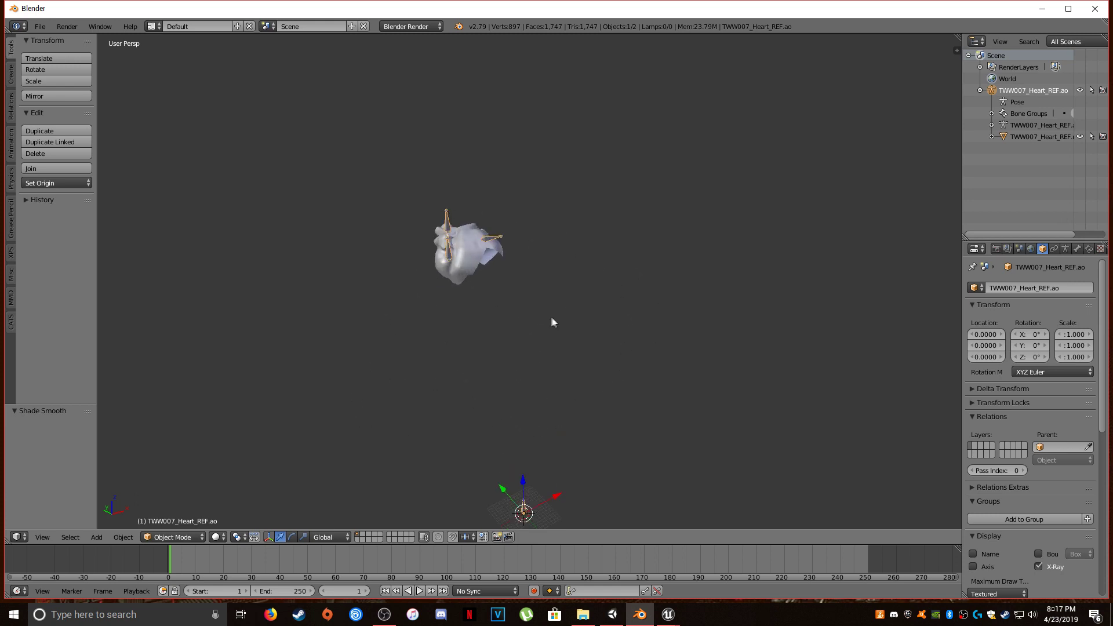
{"action": "middle_click_drag", "start_coordinate": [551, 320], "coordinate": [514, 311]}
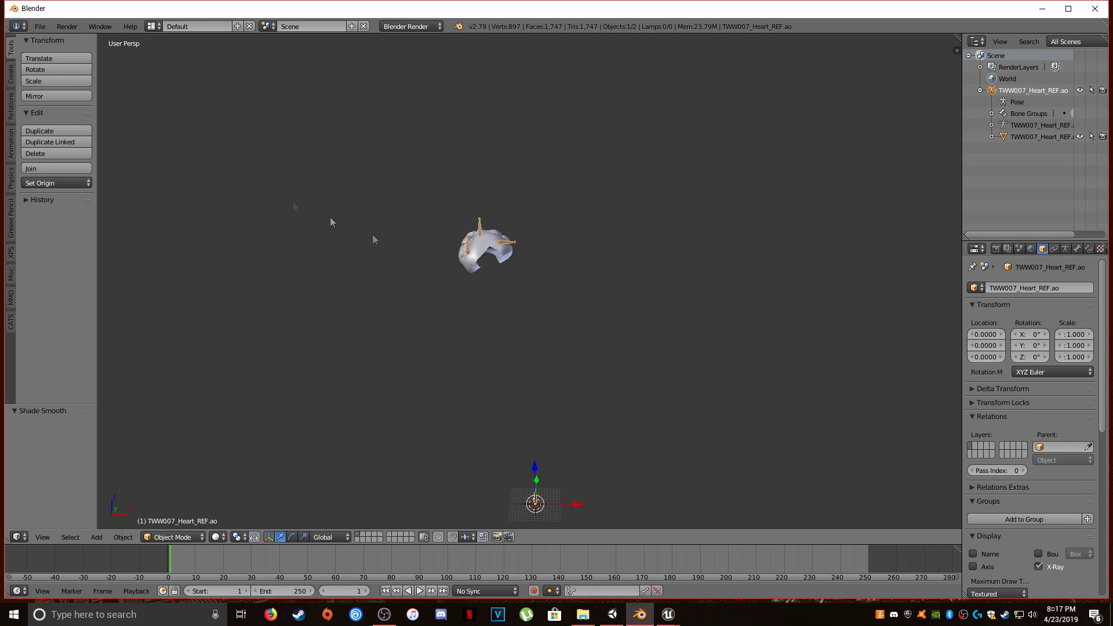
- Choose TWW007_Heart_REF_Skeleton.psa in a skeleton animation import
{"action": "left_click", "coordinate": [40, 27]}
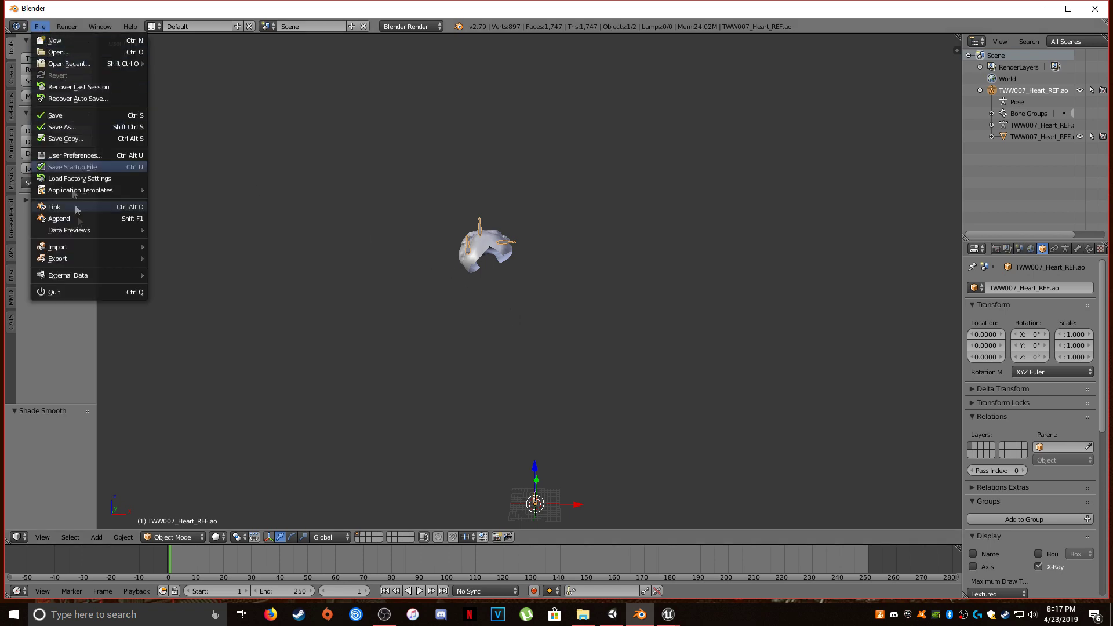
{"action": "mouse_move", "coordinate": [83, 248]}
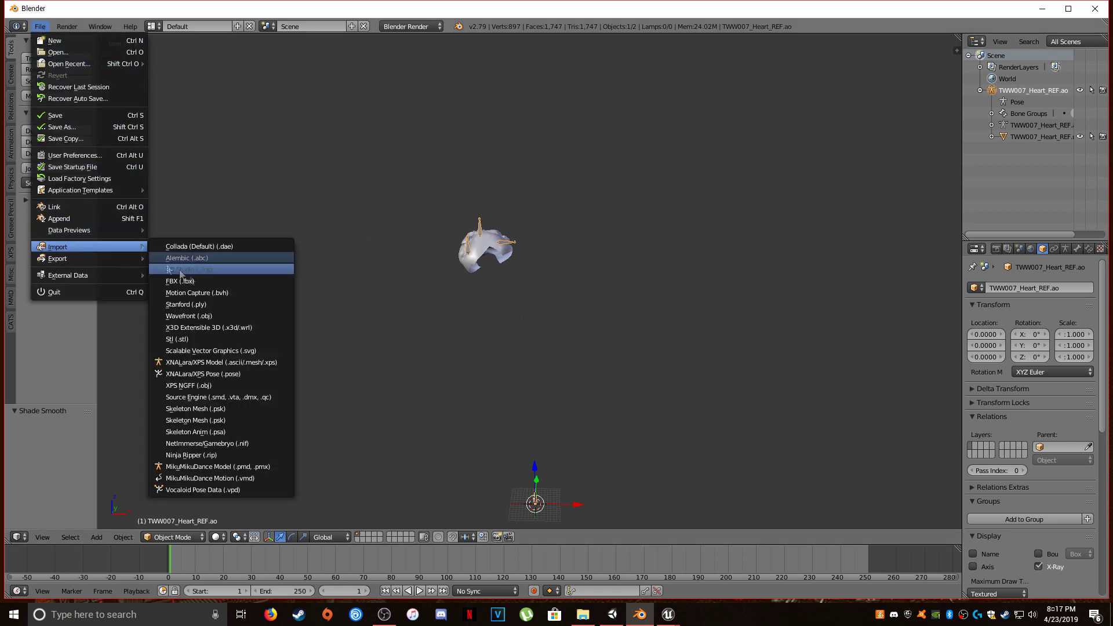
{"action": "left_click", "coordinate": [232, 430]}
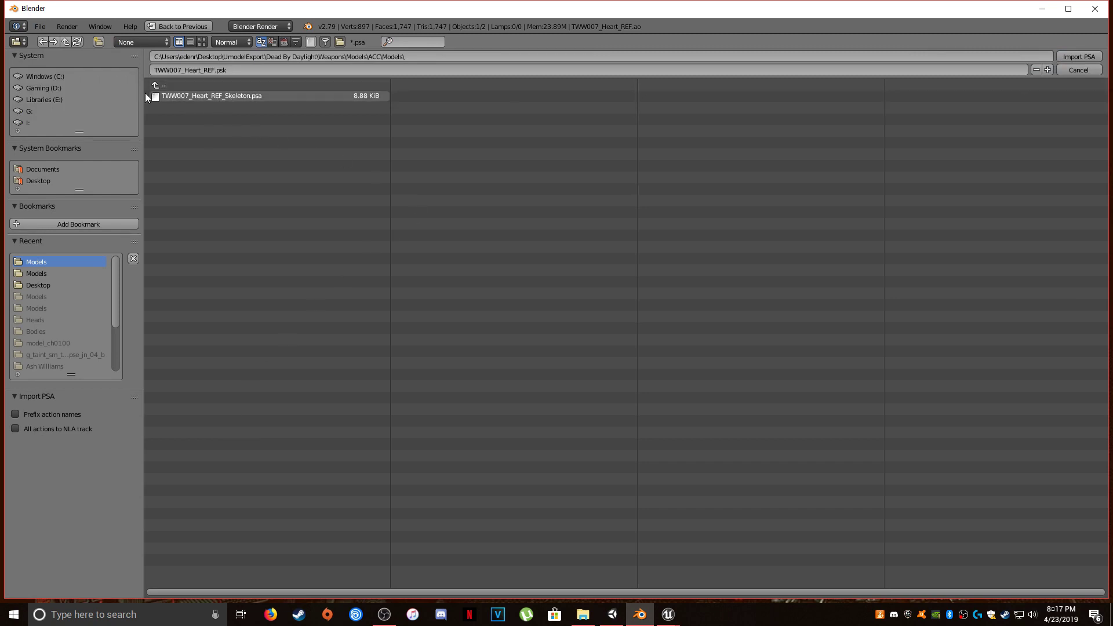
{"action": "left_click", "coordinate": [255, 99]}
- Browse from the desktop to UmodelExport/Dead By Daylight/Weapons/Models/ACC/Models and import TWW007_Heart_REF_Skeleton.psa onto the heart armature
{"action": "left_click", "coordinate": [180, 89]}
{"action": "left_click", "coordinate": [179, 87]}
{"action": "left_click", "coordinate": [179, 87]}
{"action": "left_click", "coordinate": [179, 87]}
{"action": "left_click", "coordinate": [179, 85]}
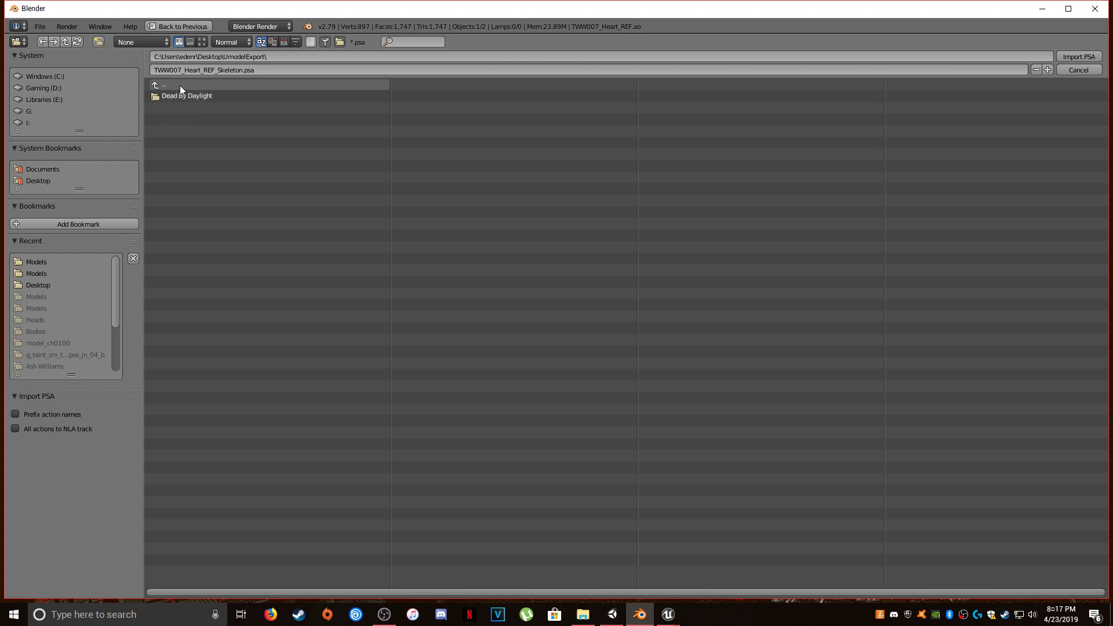
{"action": "left_click", "coordinate": [34, 177]}
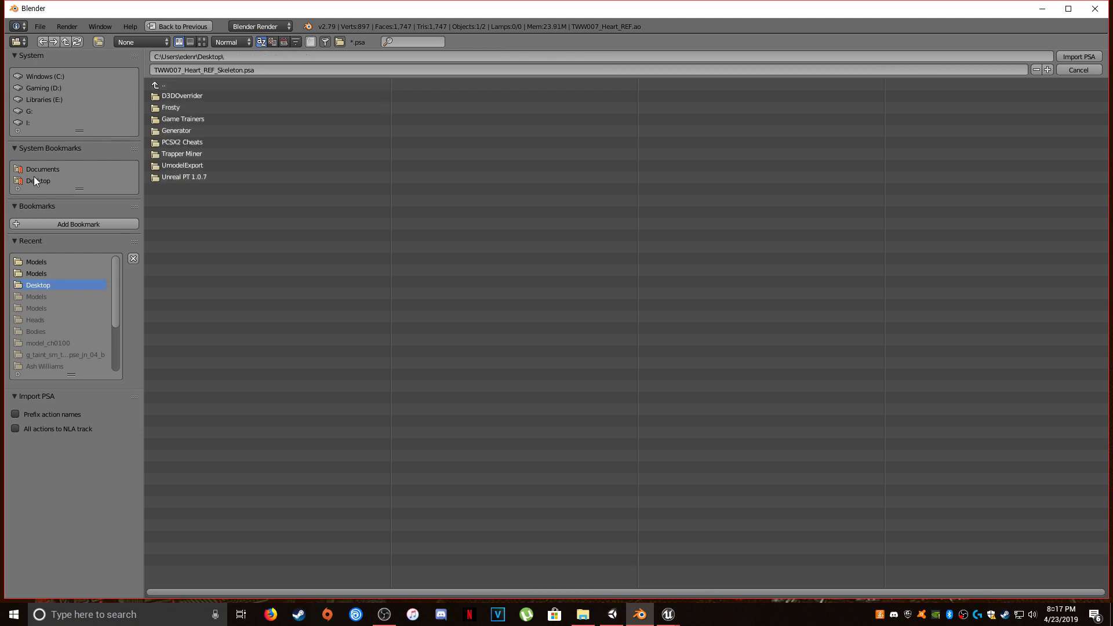
{"action": "left_click", "coordinate": [198, 166]}
{"action": "left_click", "coordinate": [190, 96]}
{"action": "left_click", "coordinate": [183, 118]}
{"action": "left_click", "coordinate": [187, 95]}
{"action": "left_click", "coordinate": [189, 96]}
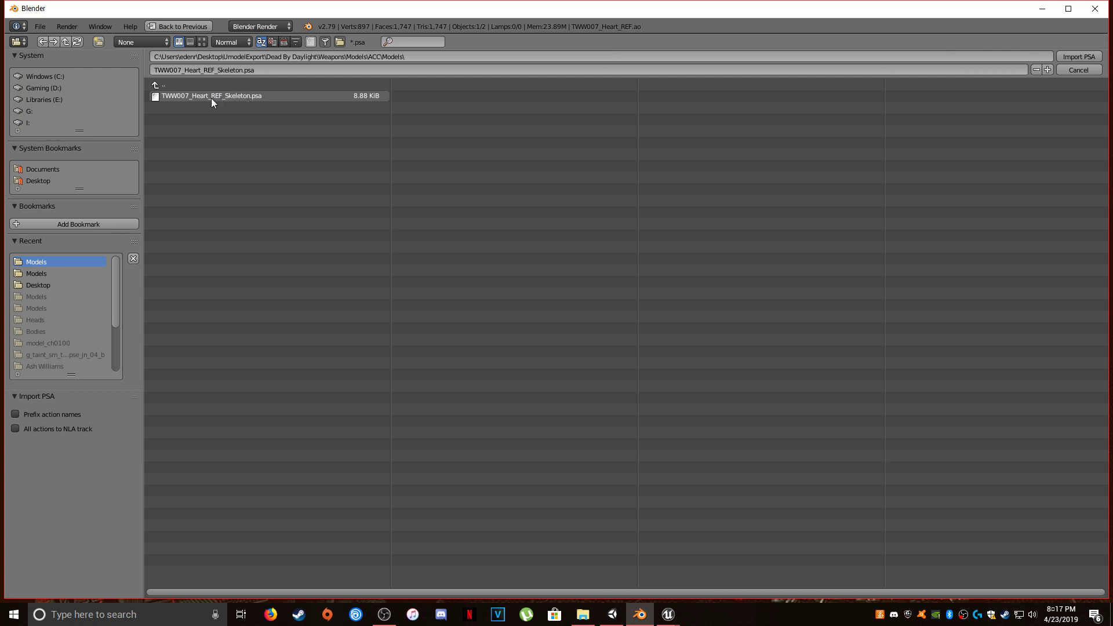
{"action": "double_click", "coordinate": [261, 96]}
- Play back the imported heart animation from its first frames and stop it after checking the motion
{"action": "middle_click_drag", "start_coordinate": [305, 514], "coordinate": [470, 381]}
{"action": "key", "text": "alt+a"}
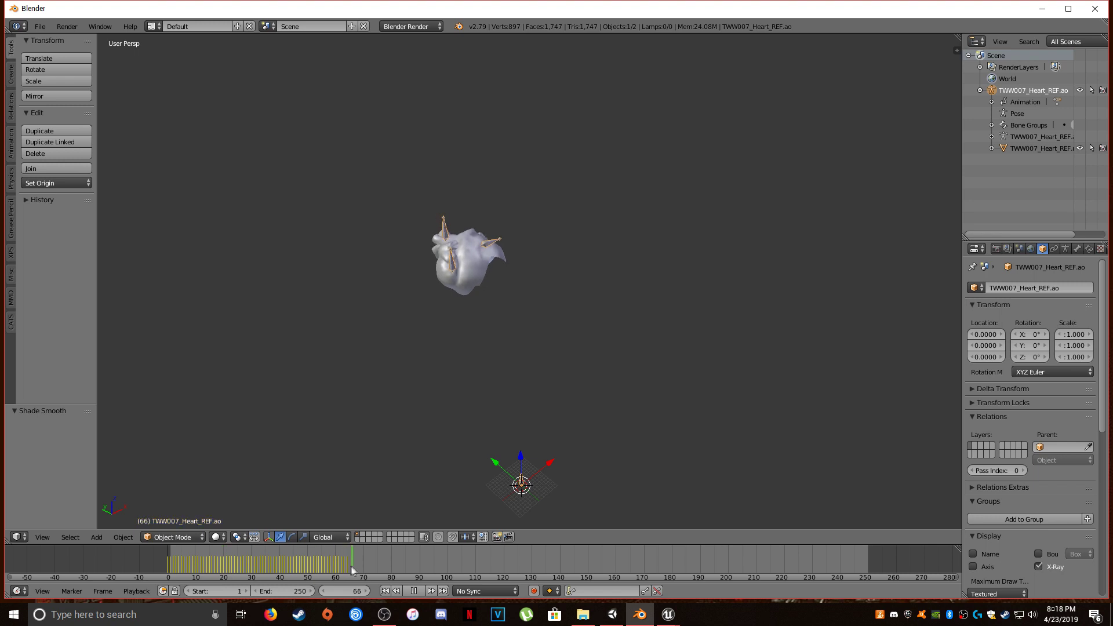
{"action": "left_click", "coordinate": [171, 571]}
{"action": "left_click", "coordinate": [187, 571]}
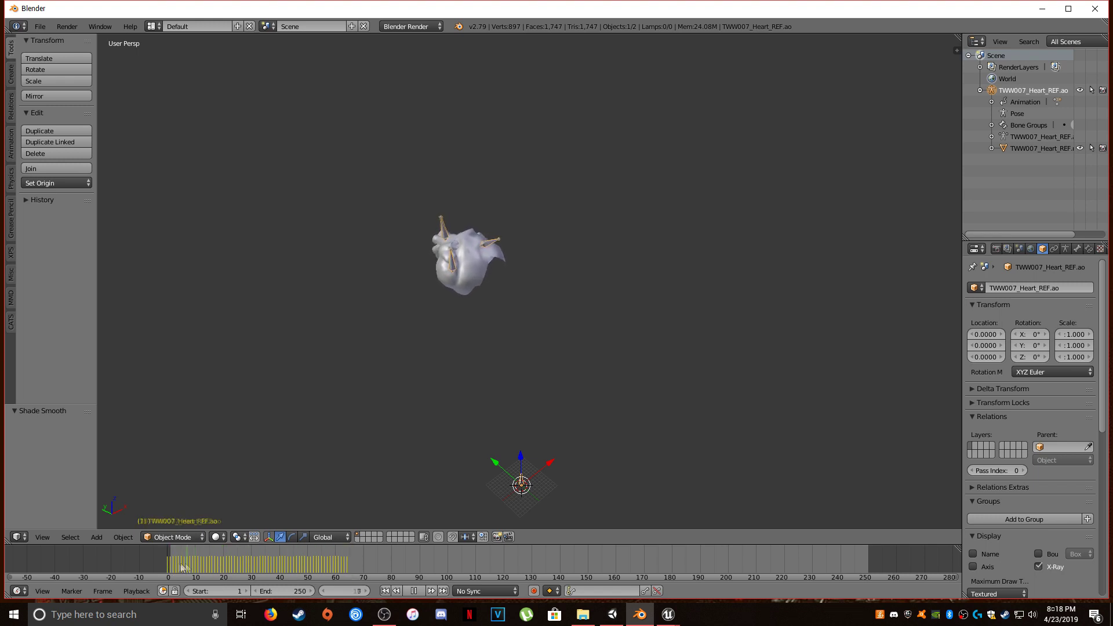
{"action": "left_click", "coordinate": [415, 591]}
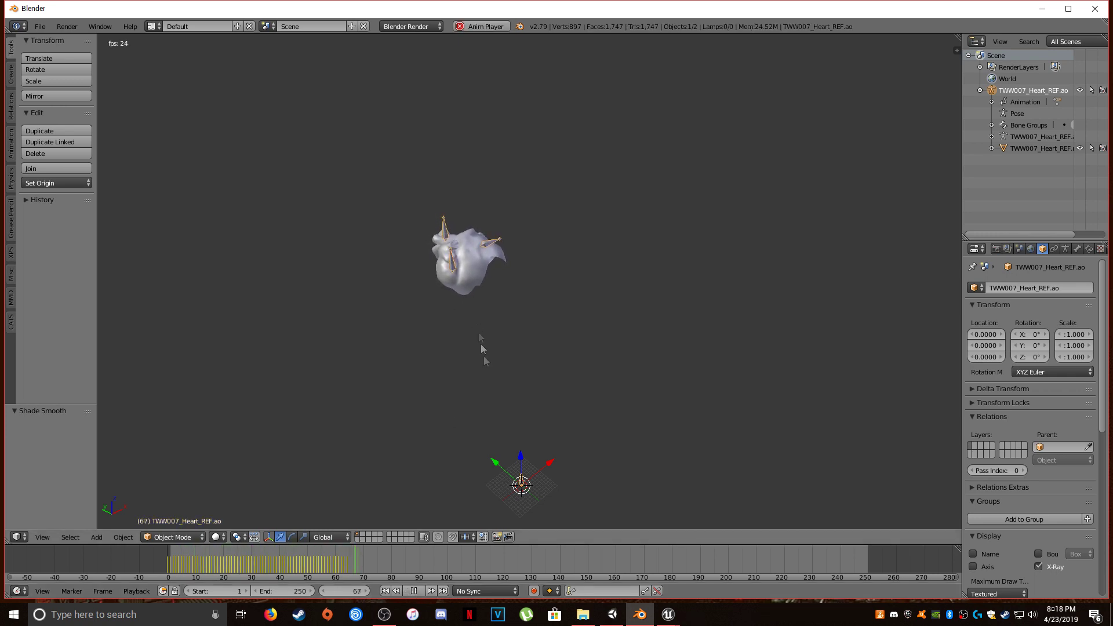
{"action": "left_click", "coordinate": [411, 591]}
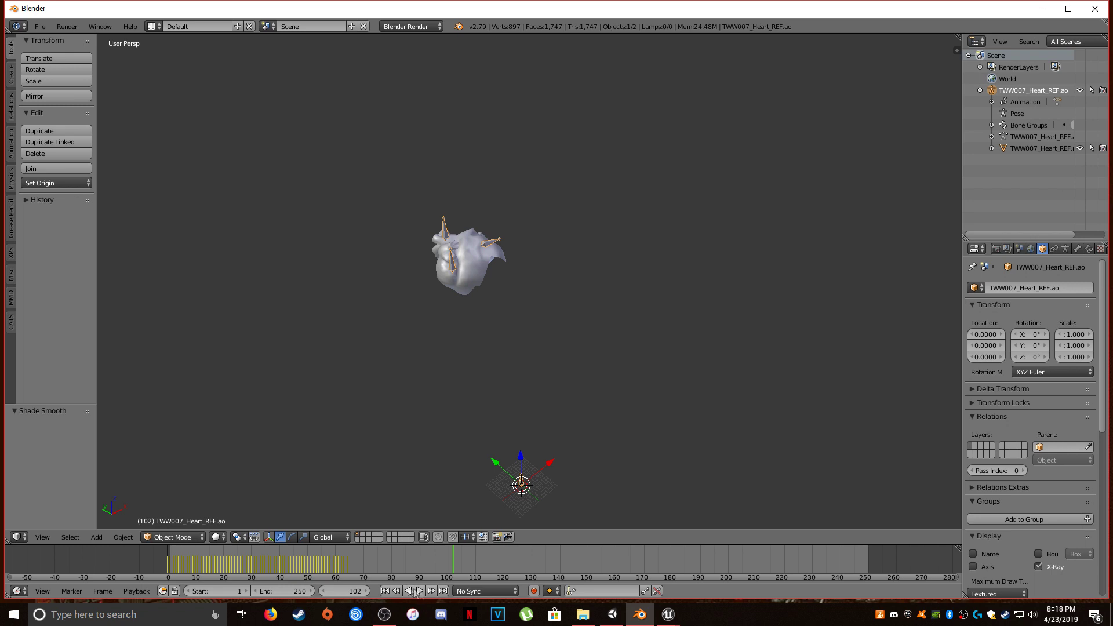
- Set the scale of the TWW007_Heart_REF.ao armature to 0.01 on X, Y and Z
{"action": "middle_click_drag", "start_coordinate": [588, 387], "coordinate": [561, 366]}
{"action": "scroll", "coordinate": [561, 366], "scroll_direction": "down", "scroll_amount": 2}
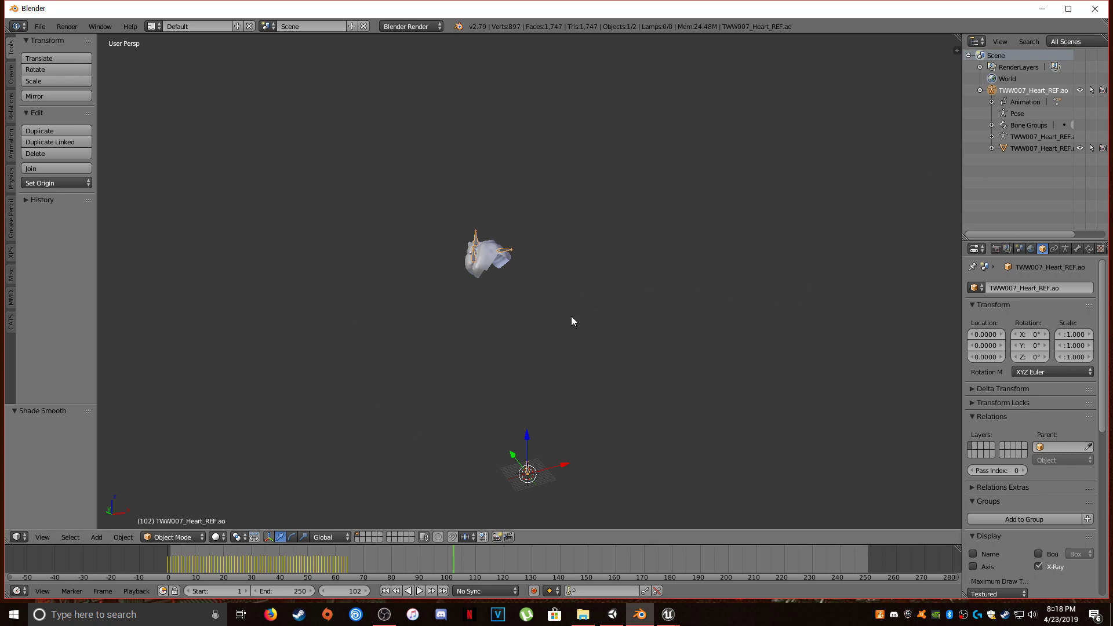
{"action": "key", "text": "n"}
{"action": "left_click", "coordinate": [897, 178]}
{"action": "type", "text": "0.01"}
{"action": "key", "text": "Return"}
{"action": "left_click", "coordinate": [897, 191]}
{"action": "type", "text": "0.01"}
{"action": "key", "text": "Return"}
{"action": "left_click", "coordinate": [899, 200]}
{"action": "type", "text": "0.0098"}
{"action": "key", "text": "Return"}
- Inspect the scaled heart up close, then select its mesh and view the diffuse colour of its MI_TWW007 material
{"action": "key", "text": "KP_Decimal"}
{"action": "middle_click_drag", "start_coordinate": [524, 197], "coordinate": [453, 281]}
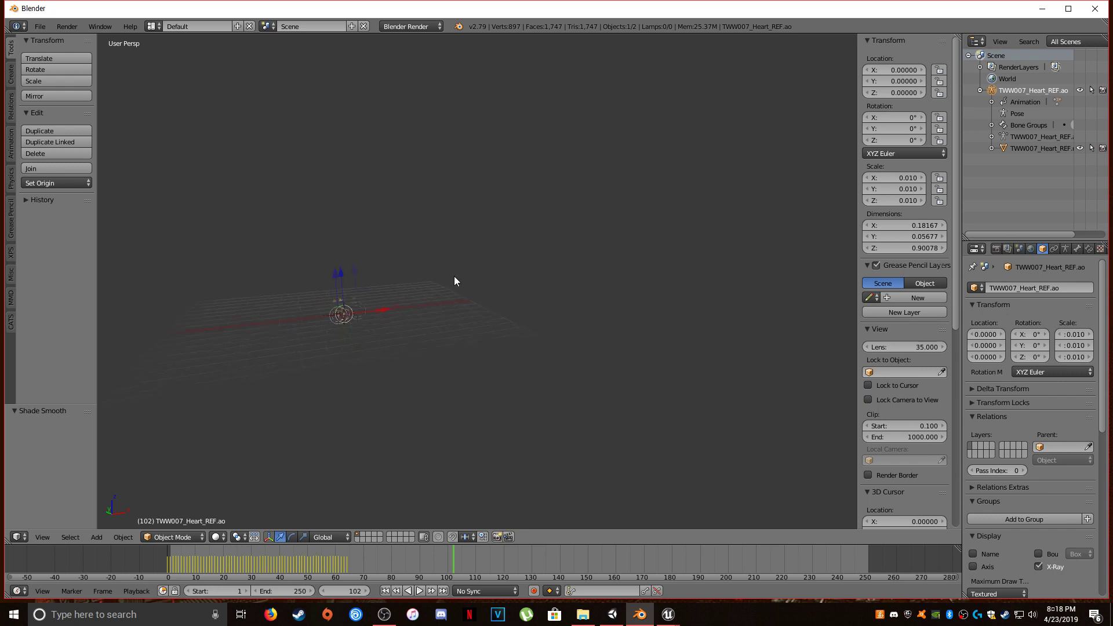
{"action": "key", "text": "shift+f"}
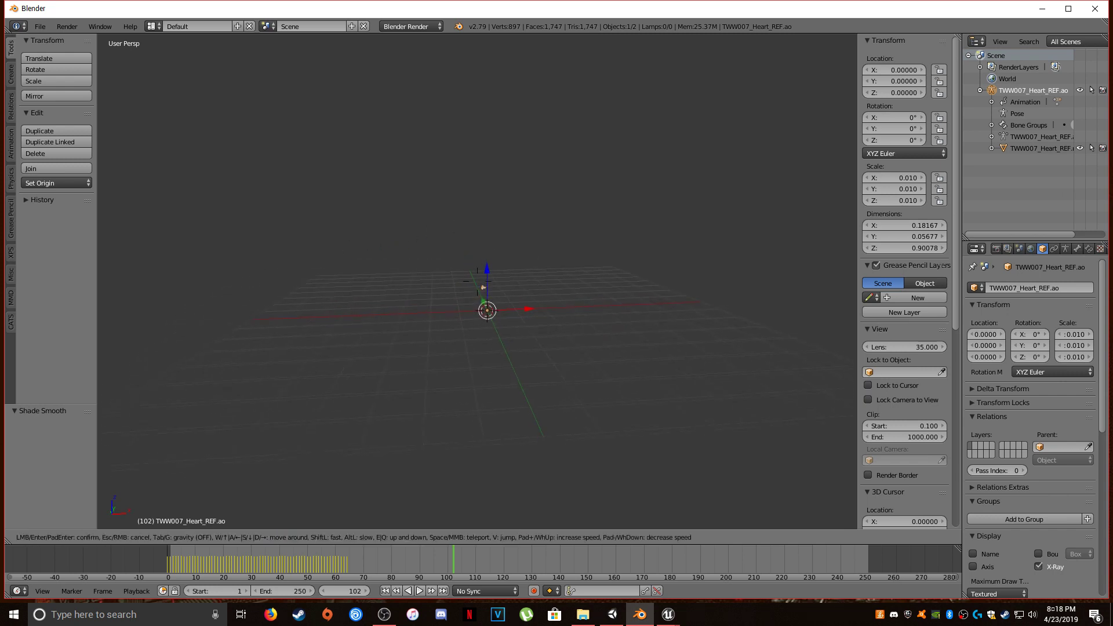
{"action": "key", "text": "s"}
{"action": "left_click", "coordinate": [531, 277]}
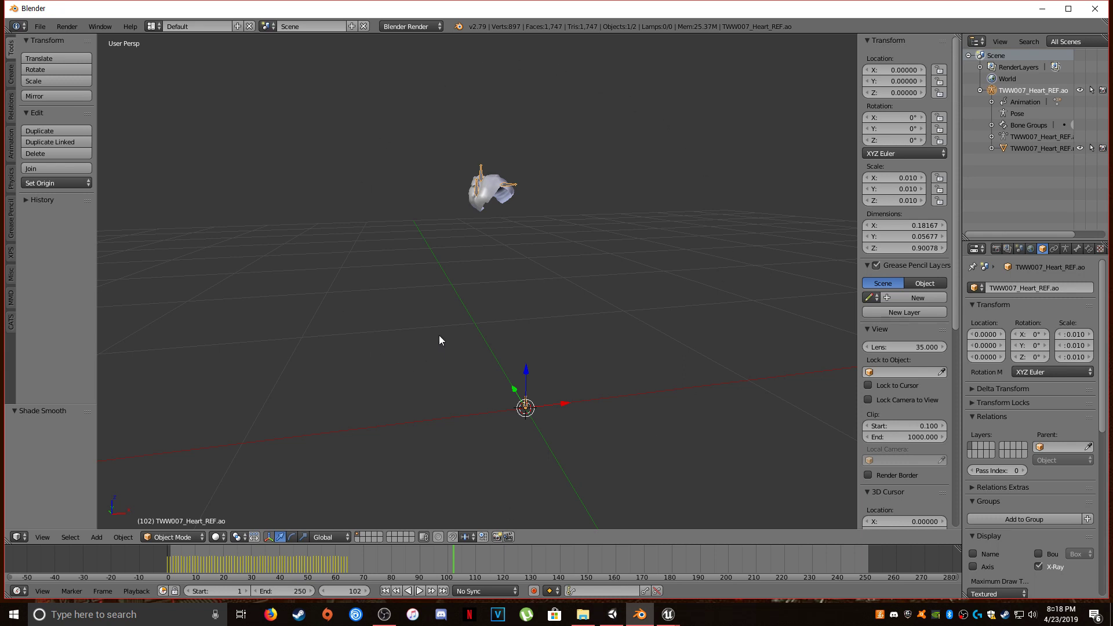
{"action": "left_click", "coordinate": [1036, 149]}
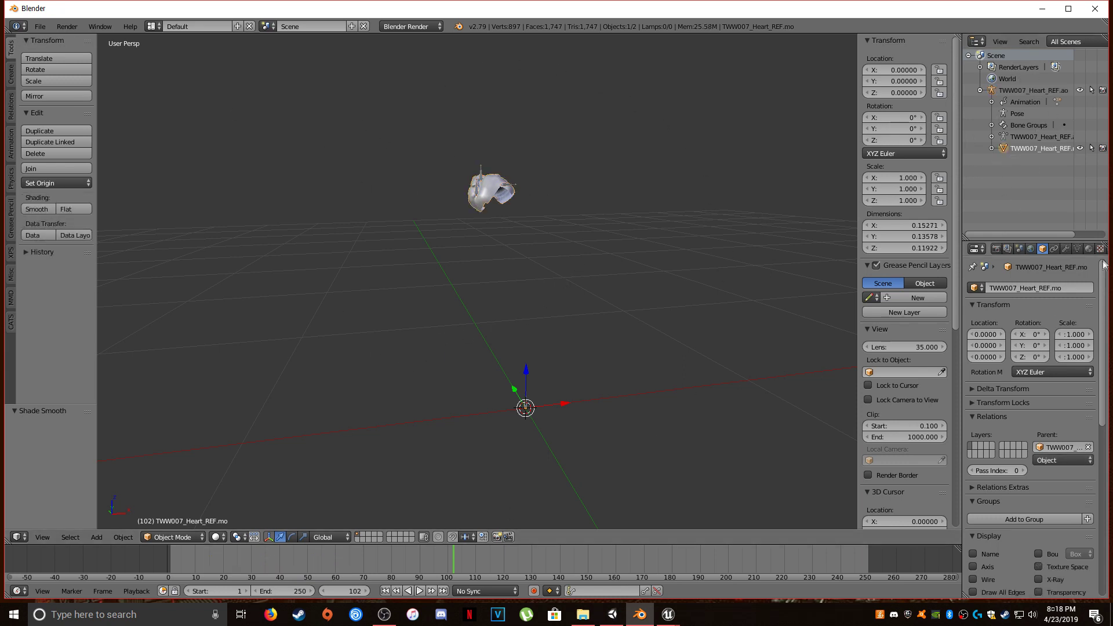
{"action": "left_click", "coordinate": [1088, 249]}
{"action": "left_click", "coordinate": [1005, 468]}
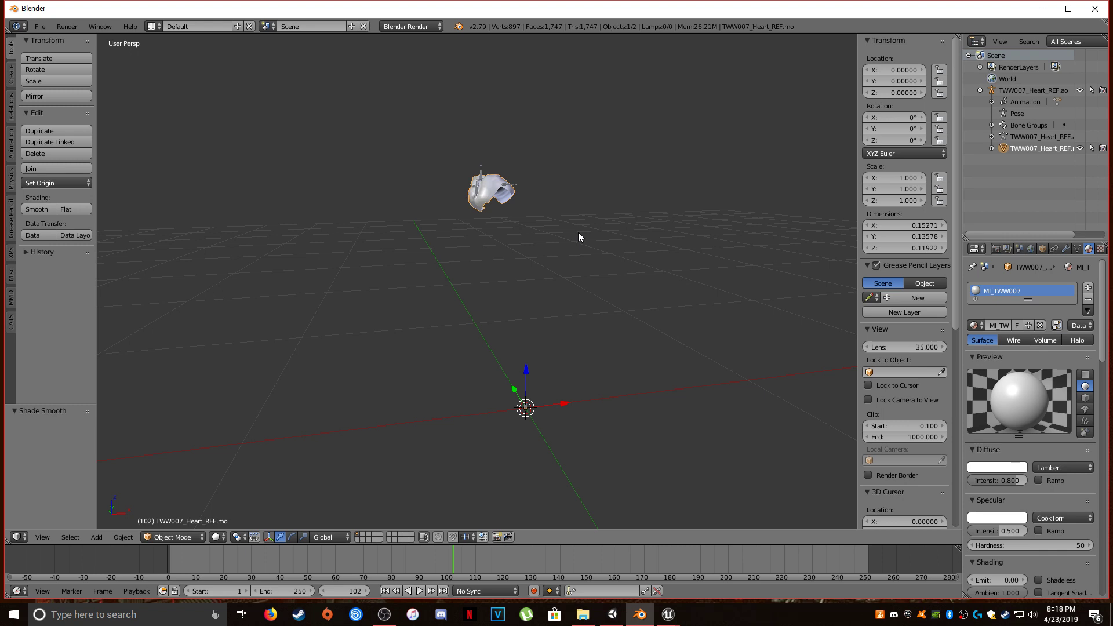
- Close Blender, cancel UE Viewer's package selection and exit it, and minimise the DbD 2.7.0 folder window
{"action": "left_click", "coordinate": [40, 27]}
{"action": "left_click", "coordinate": [417, 335]}
{"action": "left_click", "coordinate": [1094, 8]}
{"action": "left_click", "coordinate": [574, 348]}
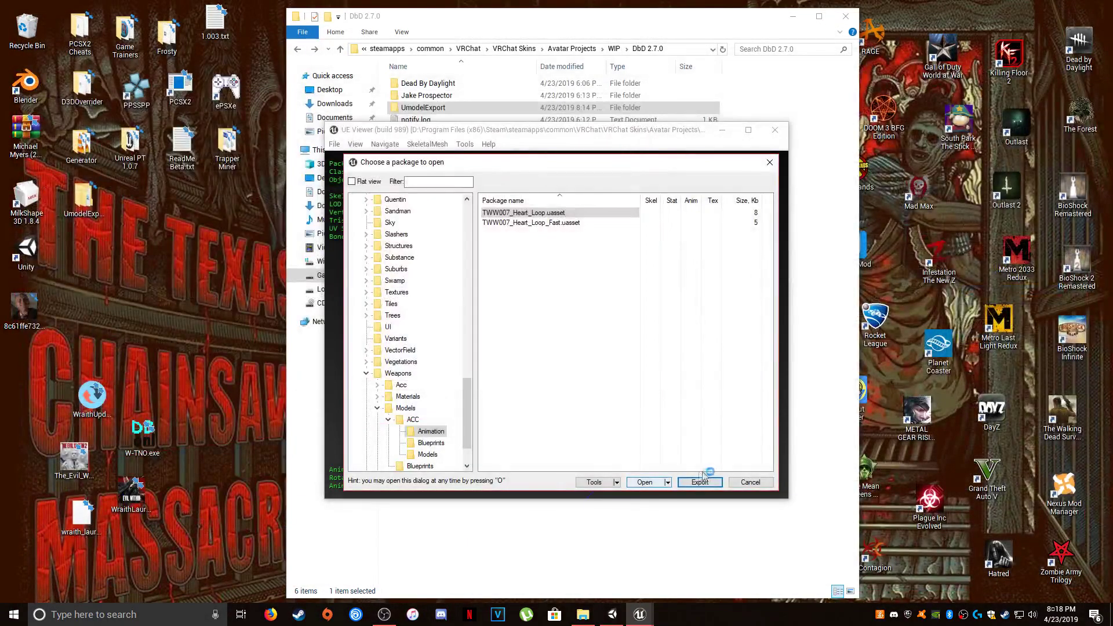
{"action": "left_click", "coordinate": [748, 482]}
{"action": "left_click", "coordinate": [774, 129]}
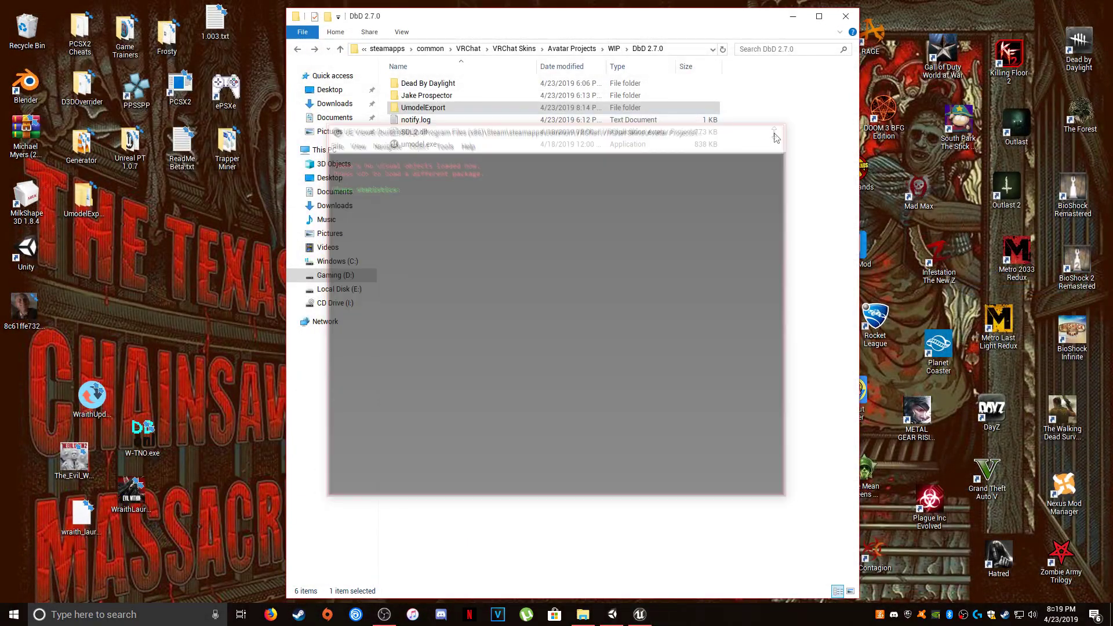
{"action": "left_click", "coordinate": [792, 15]}
- Switch to Unity and look over the Wraith (Angel of Music) avatar in the scene
{"action": "left_click", "coordinate": [612, 614]}
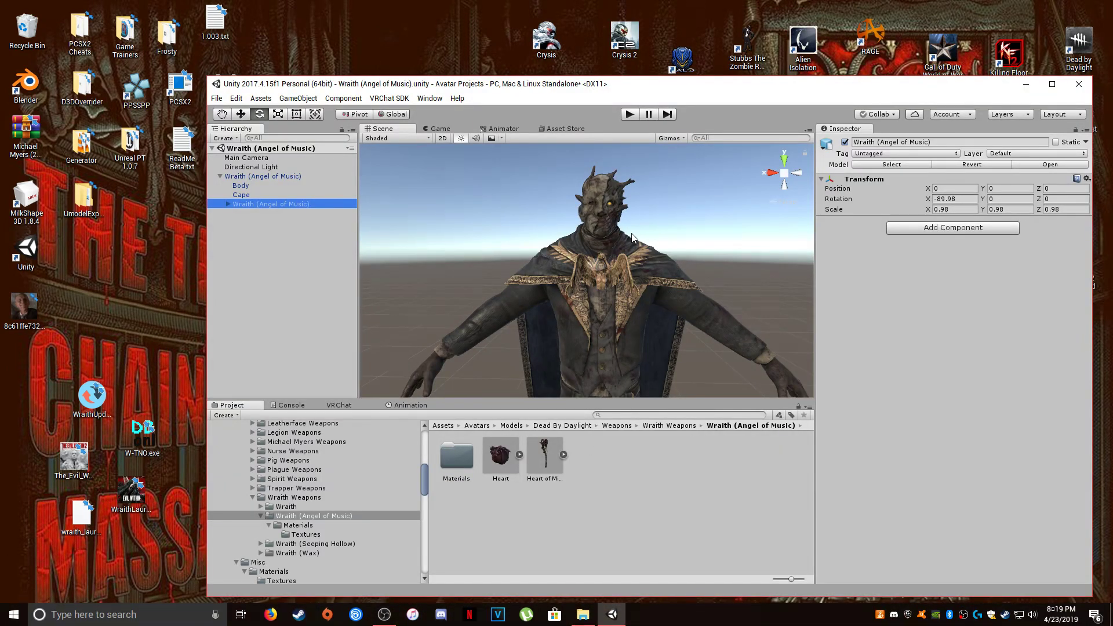
{"action": "middle_click_drag", "start_coordinate": [632, 236], "coordinate": [582, 254]}
{"action": "scroll", "coordinate": [647, 281], "scroll_direction": "up", "scroll_amount": 4}
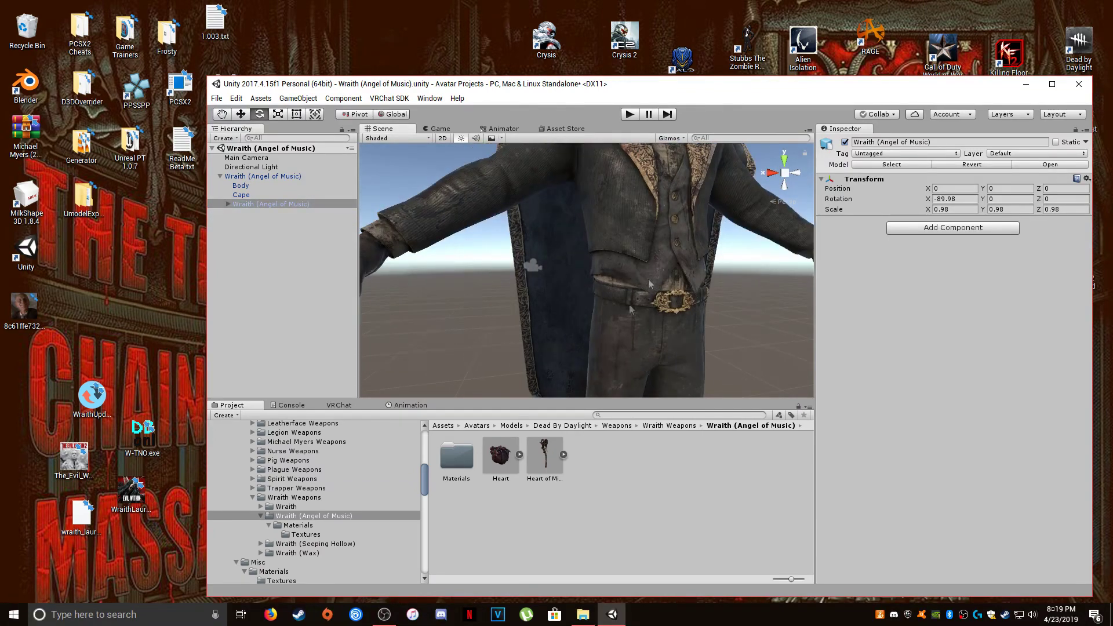
{"action": "scroll", "coordinate": [606, 328], "scroll_direction": "down", "scroll_amount": 6}
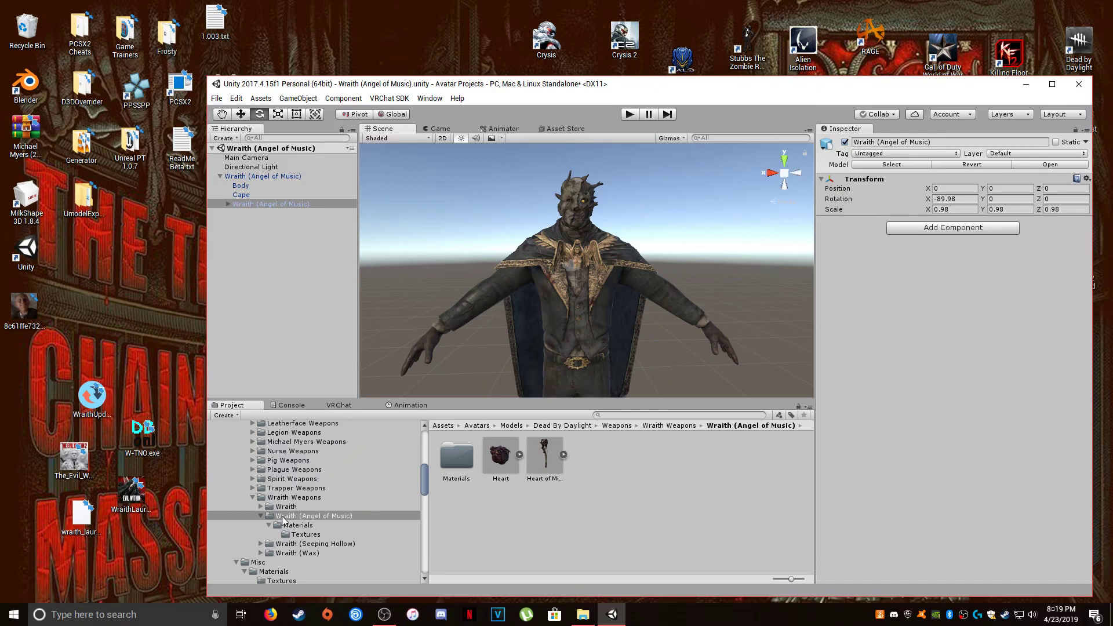
- Add the Heart of Miss Smithson model from the Wraith (Angel of Music) weapons folder to the scene and frame it
{"action": "left_click", "coordinate": [510, 458]}
{"action": "left_click", "coordinate": [547, 454]}
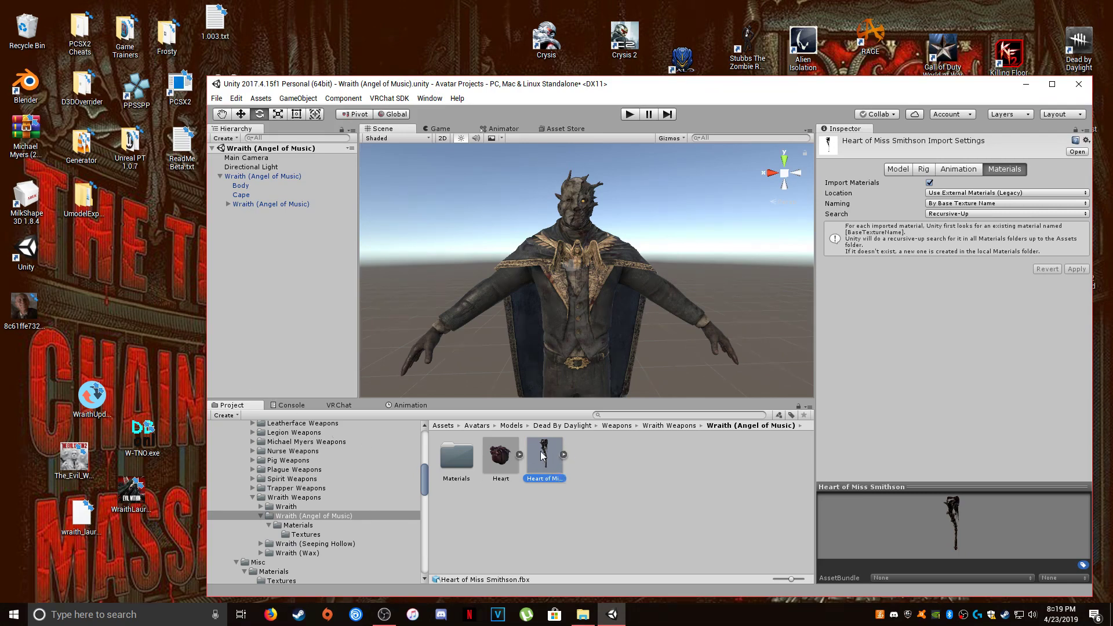
{"action": "left_click_drag", "start_coordinate": [542, 455], "coordinate": [273, 284]}
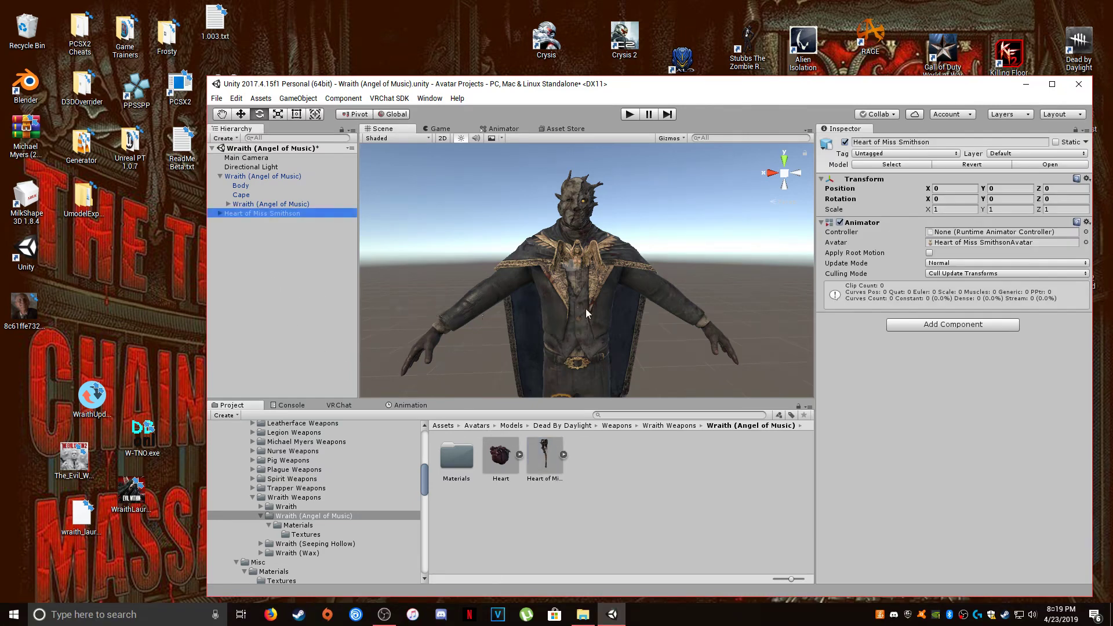
{"action": "middle_click_drag", "start_coordinate": [586, 308], "coordinate": [580, 241]}
{"action": "key", "text": "f"}
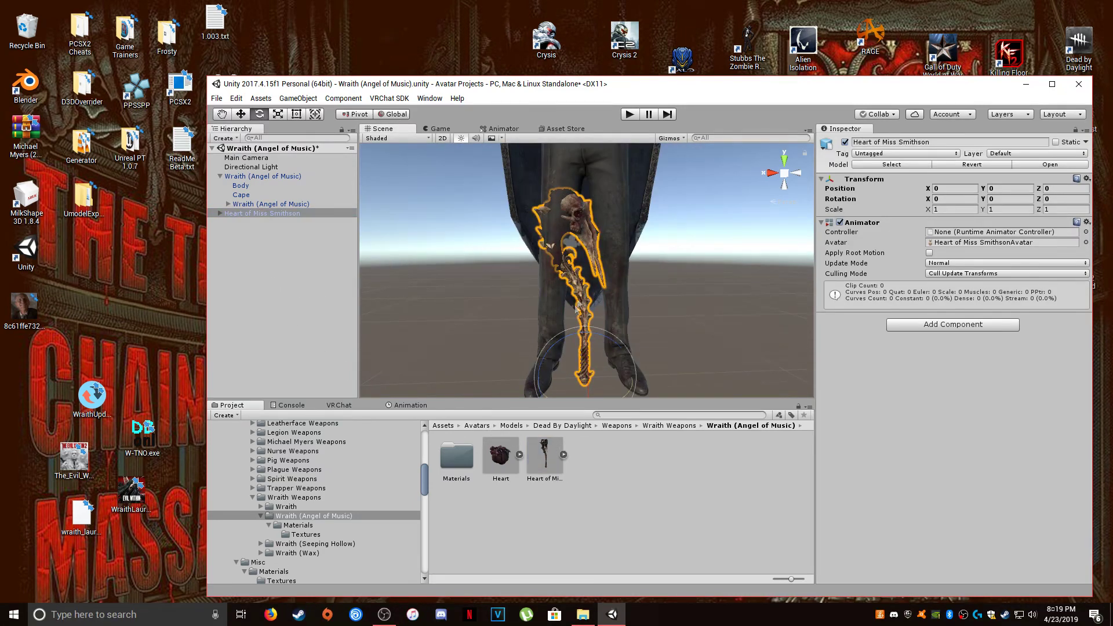
- Add the Heart model to the scene and move it together with Heart of Miss Smithson beside the avatar, to X 0.656
{"action": "left_click_drag", "start_coordinate": [363, 351], "coordinate": [274, 251]}
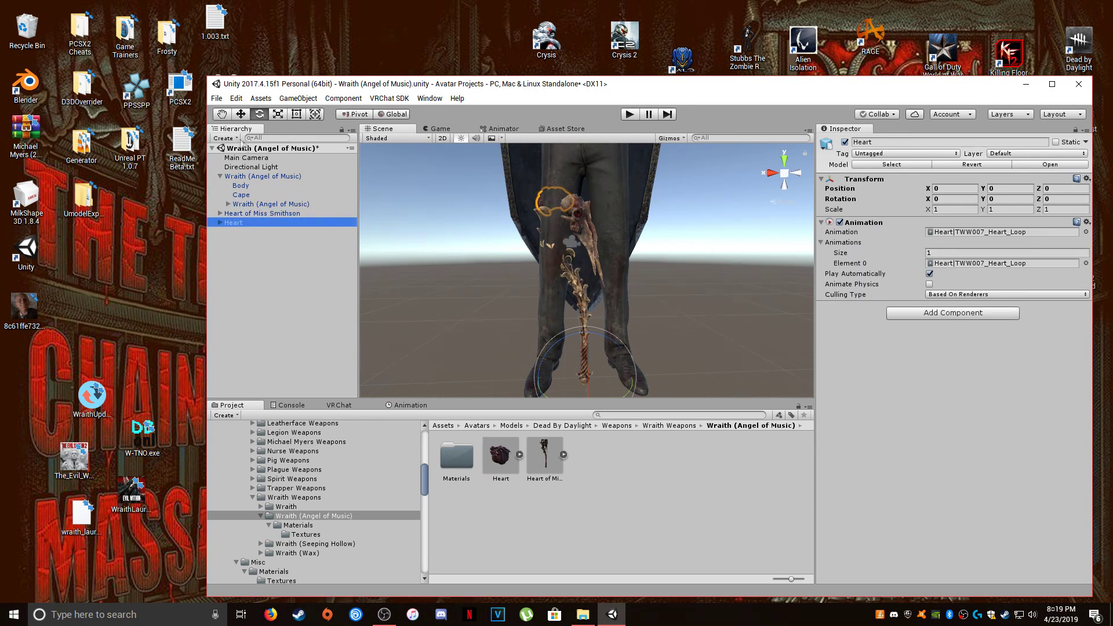
{"action": "left_click", "coordinate": [236, 113]}
{"action": "left_click", "coordinate": [269, 212], "text": "ctrl"}
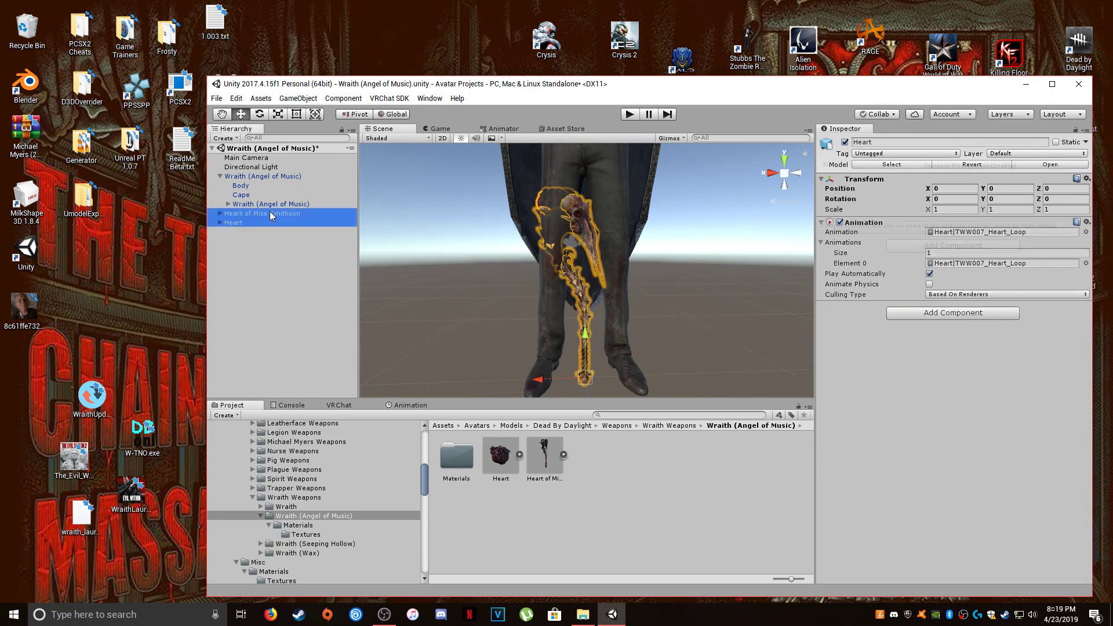
{"action": "left_click_drag", "start_coordinate": [538, 377], "coordinate": [387, 365]}
- Rotate the Heart and Heart of Miss Smithson together to 90 on the Y axis
{"action": "middle_click_drag", "start_coordinate": [483, 315], "coordinate": [556, 306]}
{"action": "left_click", "coordinate": [261, 116]}
{"action": "left_click_drag", "start_coordinate": [587, 375], "coordinate": [626, 374]}
{"action": "left_click", "coordinate": [1014, 199]}
{"action": "type", "text": "90"}
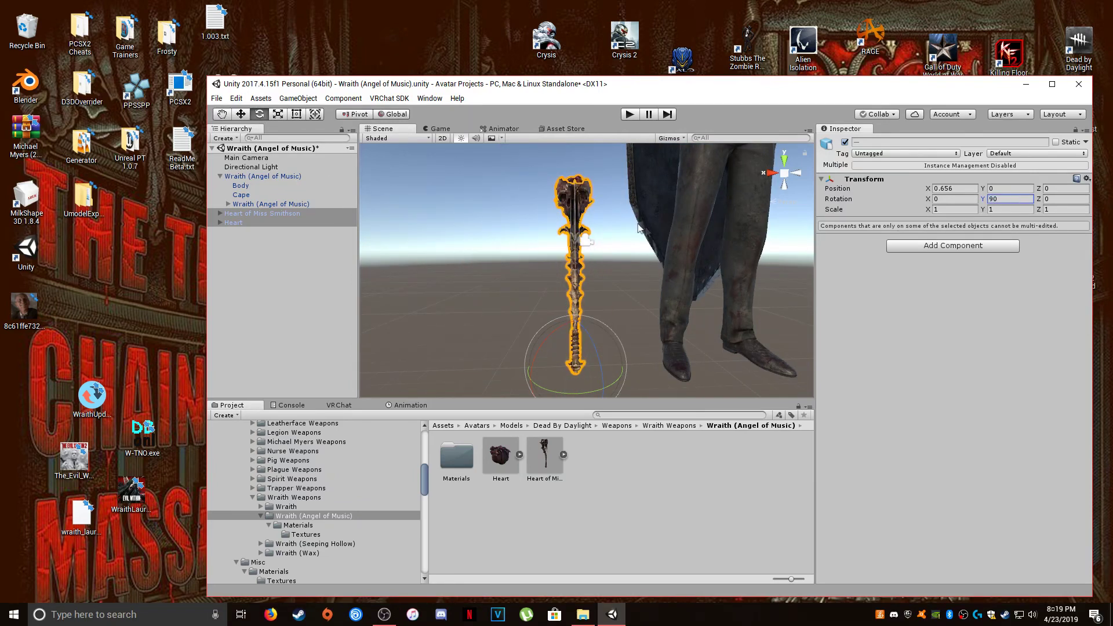
- Examine the placed weapon from several angles, up to a close view of how the heart sits in its head
{"action": "right_click_drag", "start_coordinate": [632, 233], "coordinate": [747, 240]}
{"action": "middle_click_drag", "start_coordinate": [458, 258], "coordinate": [568, 281]}
{"action": "right_click_drag", "start_coordinate": [569, 280], "coordinate": [731, 274]}
{"action": "middle_click_drag", "start_coordinate": [483, 265], "coordinate": [582, 280]}
{"action": "mouse_move", "coordinate": [580, 280]}
{"action": "right_mouse_down"}
{"action": "mouse_move", "coordinate": [652, 256]}
{"action": "mouse_move", "coordinate": [600, 288]}
{"action": "right_mouse_up"}
{"action": "scroll", "coordinate": [652, 258], "scroll_direction": "down", "scroll_amount": 6}
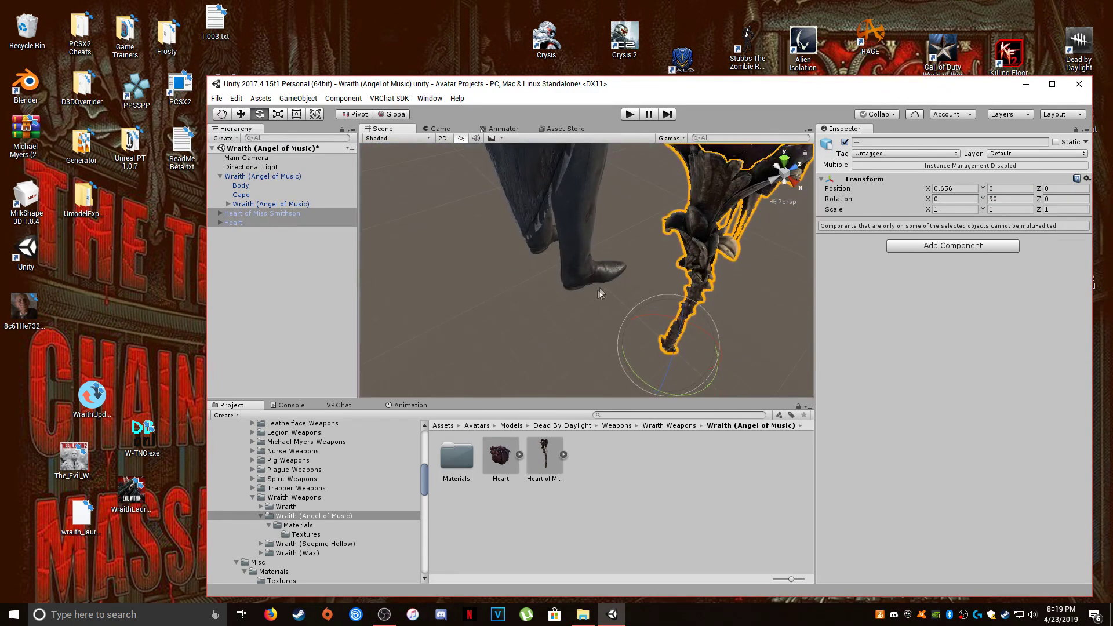
{"action": "middle_click_drag", "start_coordinate": [600, 288], "coordinate": [525, 356]}
{"action": "right_click_drag", "start_coordinate": [649, 290], "coordinate": [603, 299]}
{"action": "middle_click_drag", "start_coordinate": [602, 298], "coordinate": [565, 304]}
{"action": "right_click_drag", "start_coordinate": [684, 290], "coordinate": [643, 299]}
{"action": "middle_click_drag", "start_coordinate": [655, 298], "coordinate": [615, 306]}
{"action": "right_click_drag", "start_coordinate": [615, 306], "coordinate": [534, 298]}
{"action": "right_click_drag", "start_coordinate": [597, 319], "coordinate": [641, 273]}
{"action": "middle_click_drag", "start_coordinate": [641, 273], "coordinate": [690, 287]}
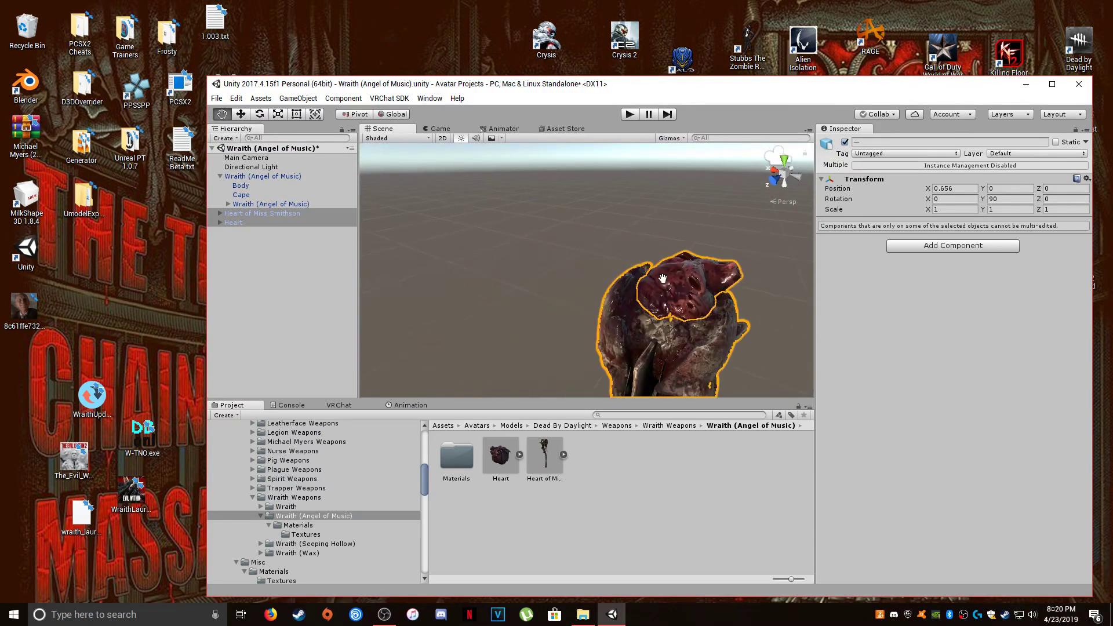
{"action": "right_click_drag", "start_coordinate": [654, 278], "coordinate": [831, 309]}
{"action": "mouse_move", "coordinate": [614, 279]}
{"action": "middle_mouse_down"}
{"action": "mouse_move", "coordinate": [548, 298]}
{"action": "mouse_move", "coordinate": [636, 275]}
{"action": "middle_mouse_up"}
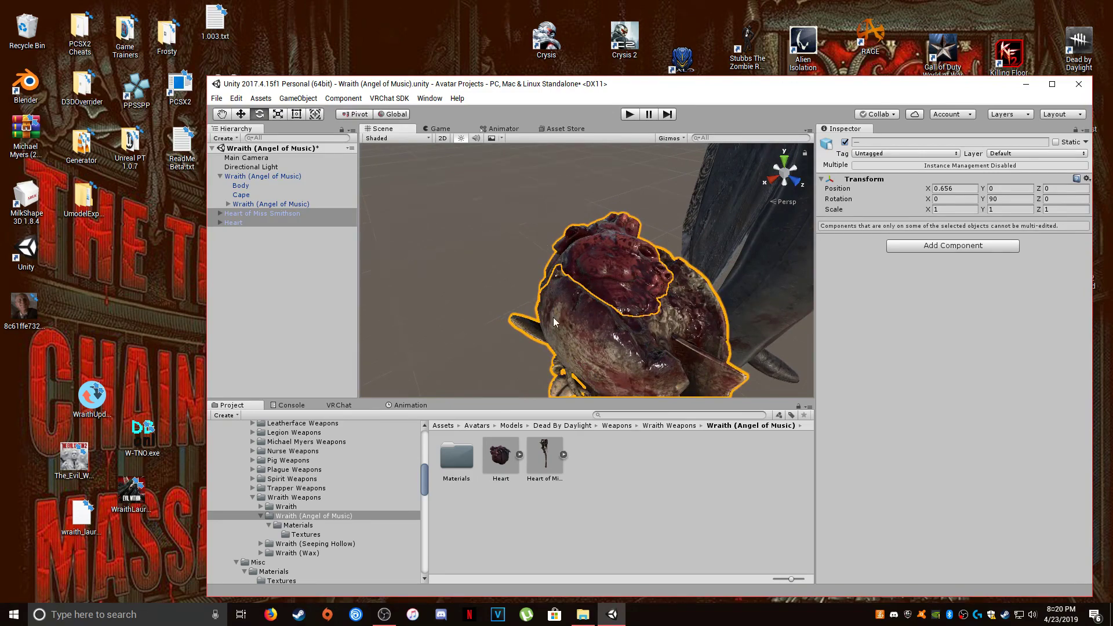
- Review the Heart model's import settings, checking its TWW007_Heart_Loop clip and keeping the rig's animation type at Legacy
{"action": "left_click", "coordinate": [509, 457]}
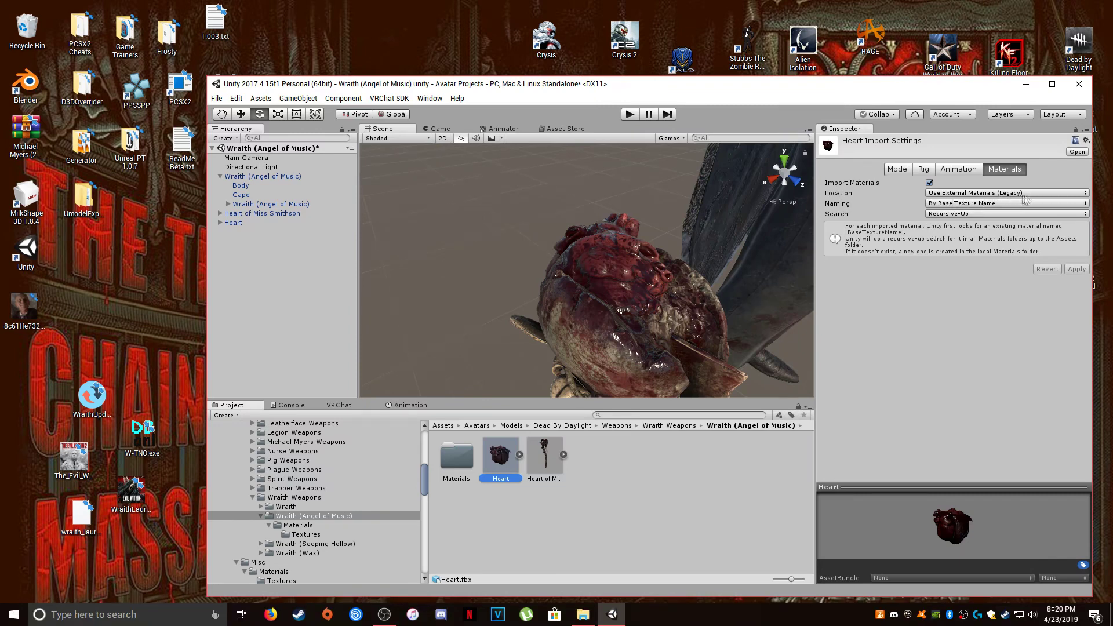
{"action": "left_click", "coordinate": [966, 173]}
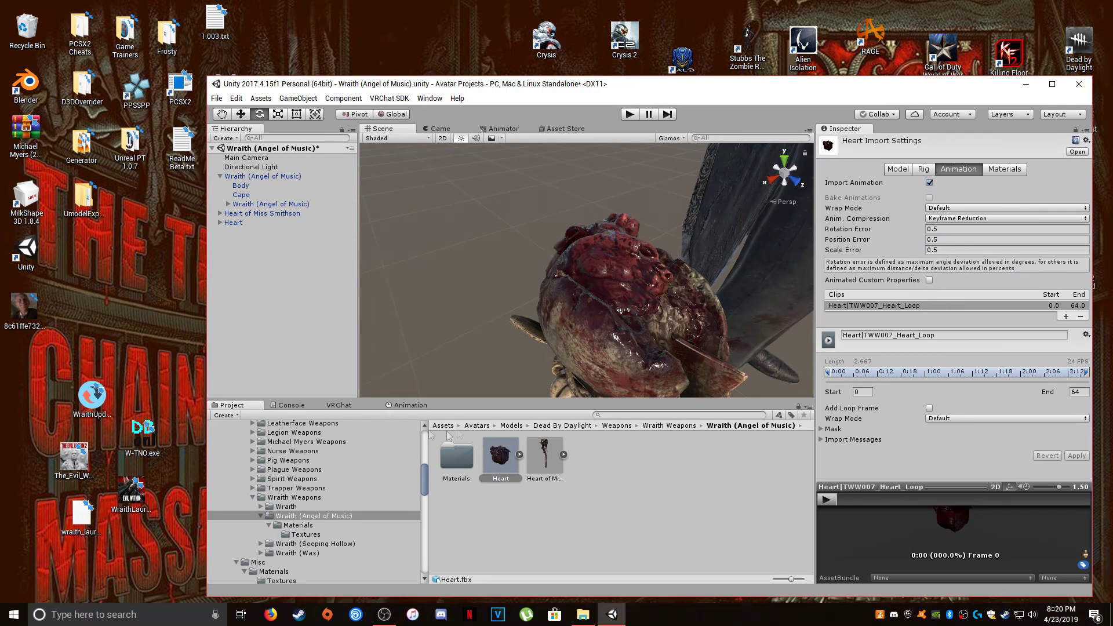
{"action": "left_click", "coordinate": [410, 405]}
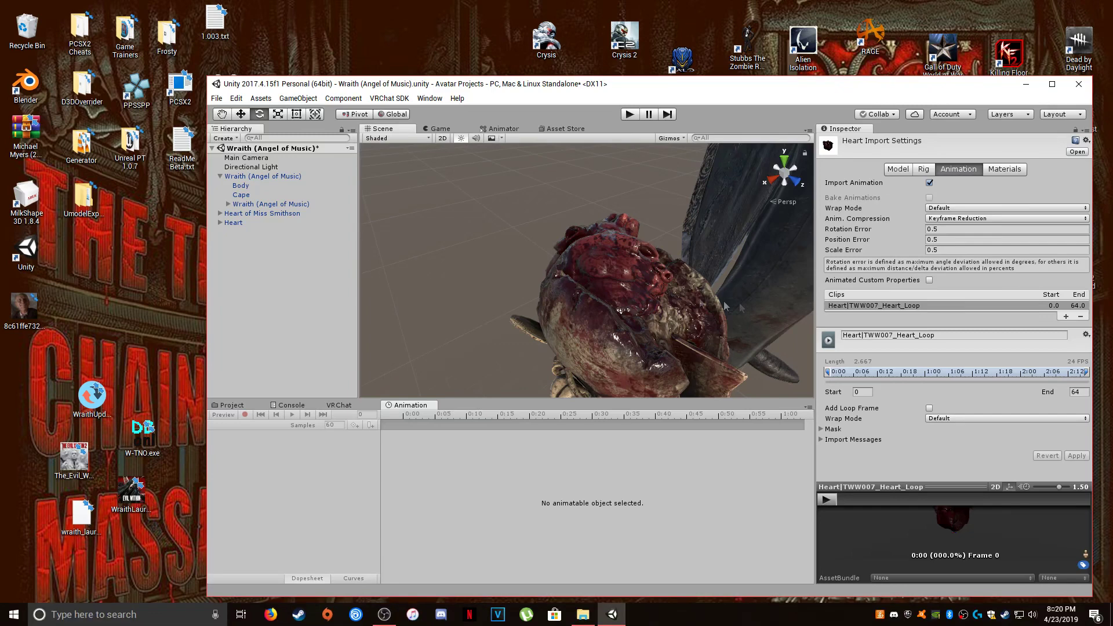
{"action": "left_click", "coordinate": [923, 168]}
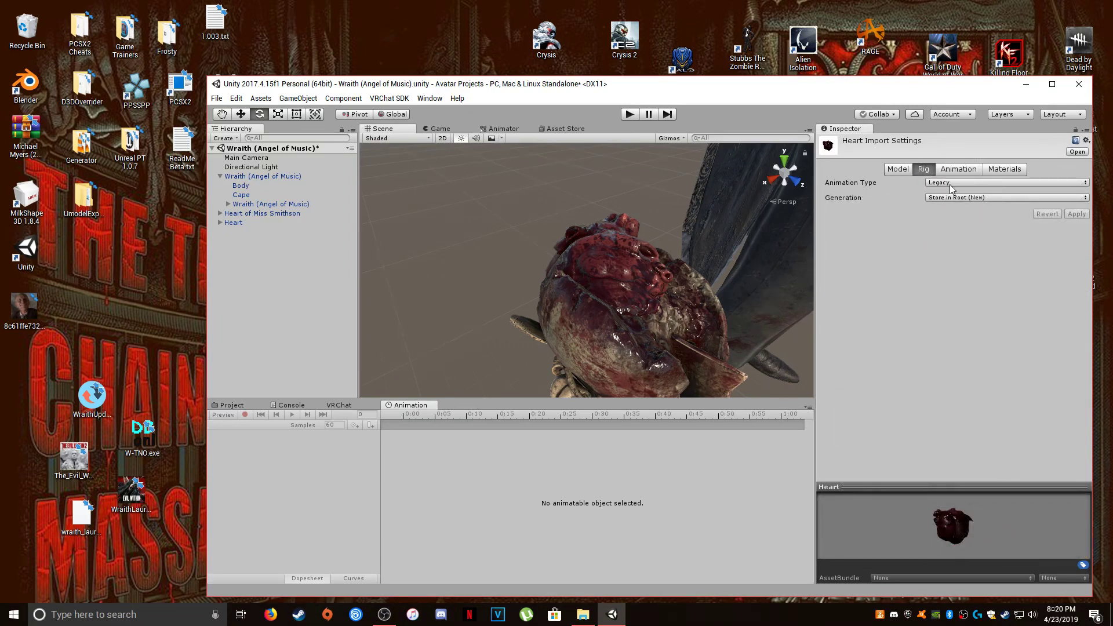
{"action": "left_click", "coordinate": [951, 182]}
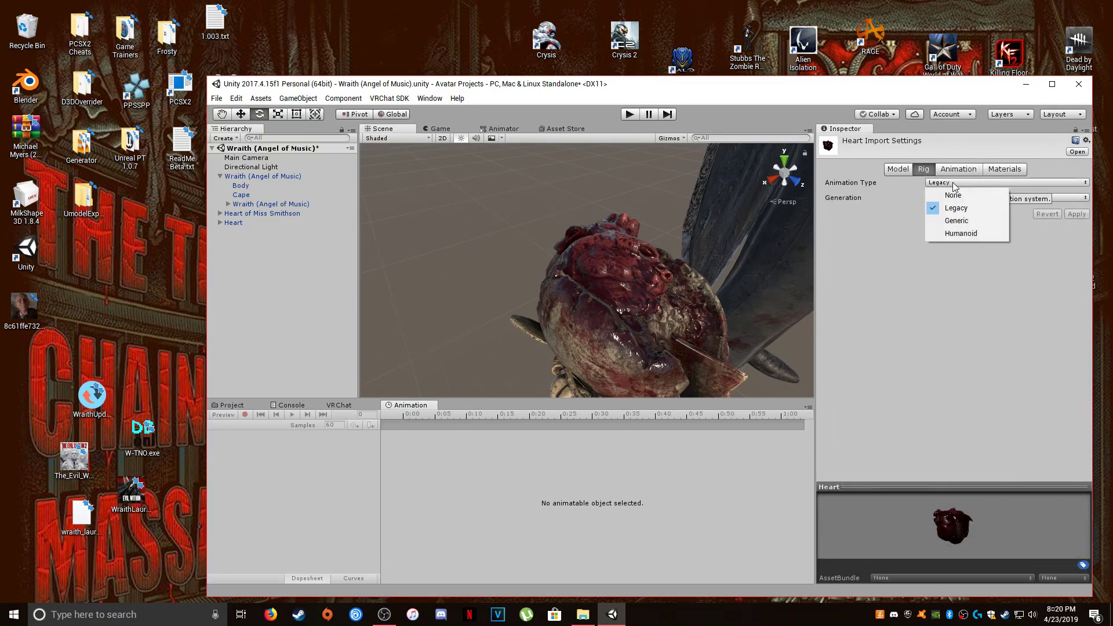
{"action": "left_click", "coordinate": [959, 209]}
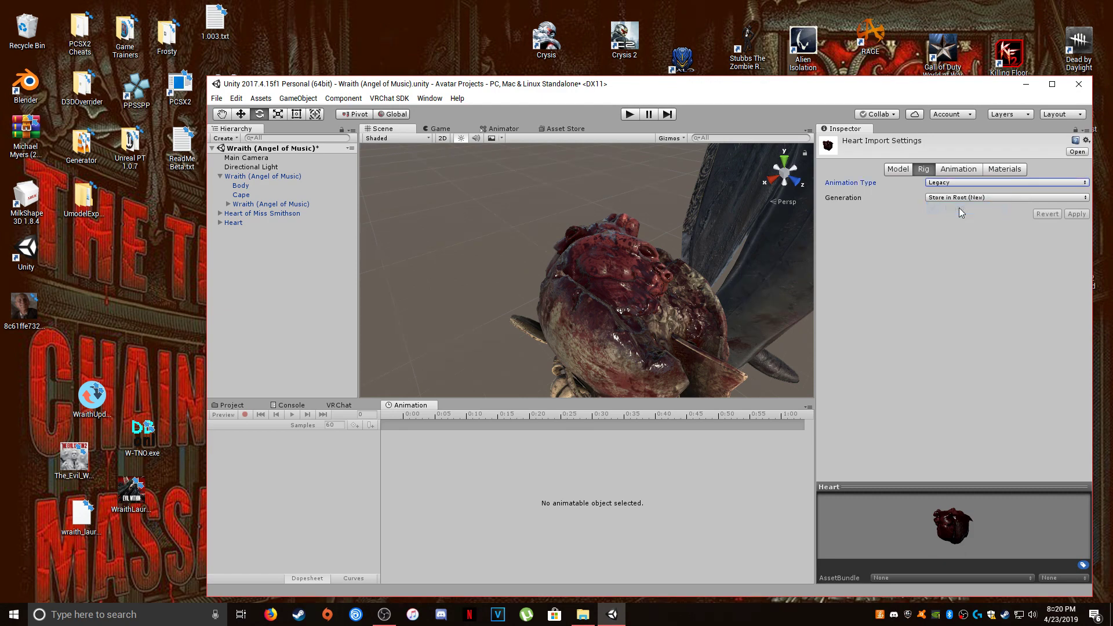
- Show the scene Heart's TWW007_Heart_Loop animation and select all of its keyframes
{"action": "left_click", "coordinate": [233, 223]}
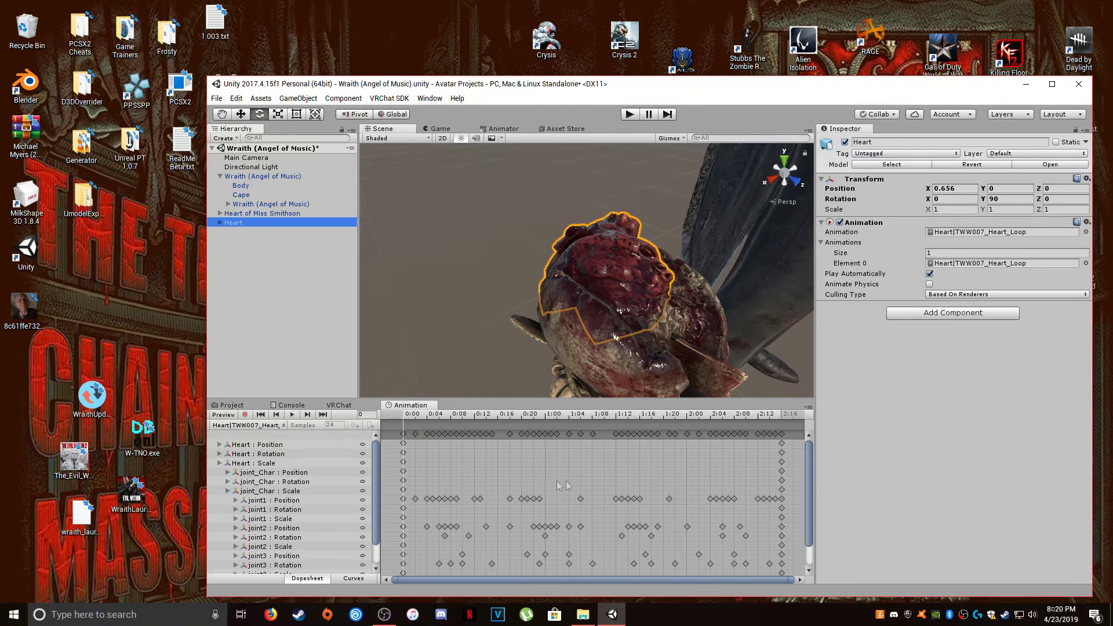
{"action": "left_click", "coordinate": [430, 98]}
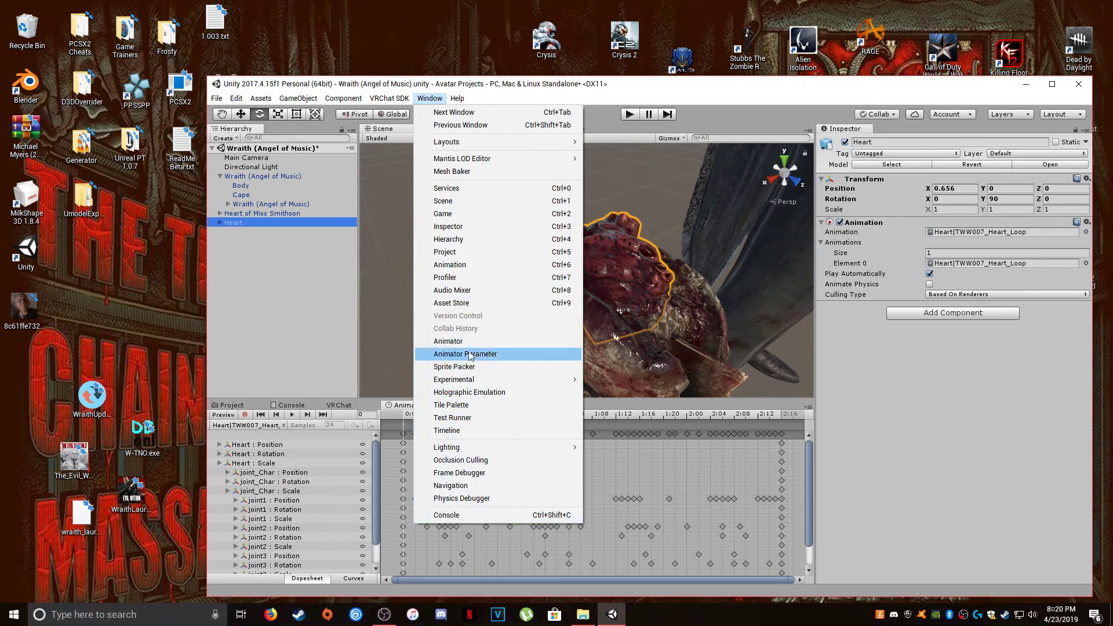
{"action": "mouse_move", "coordinate": [457, 98]}
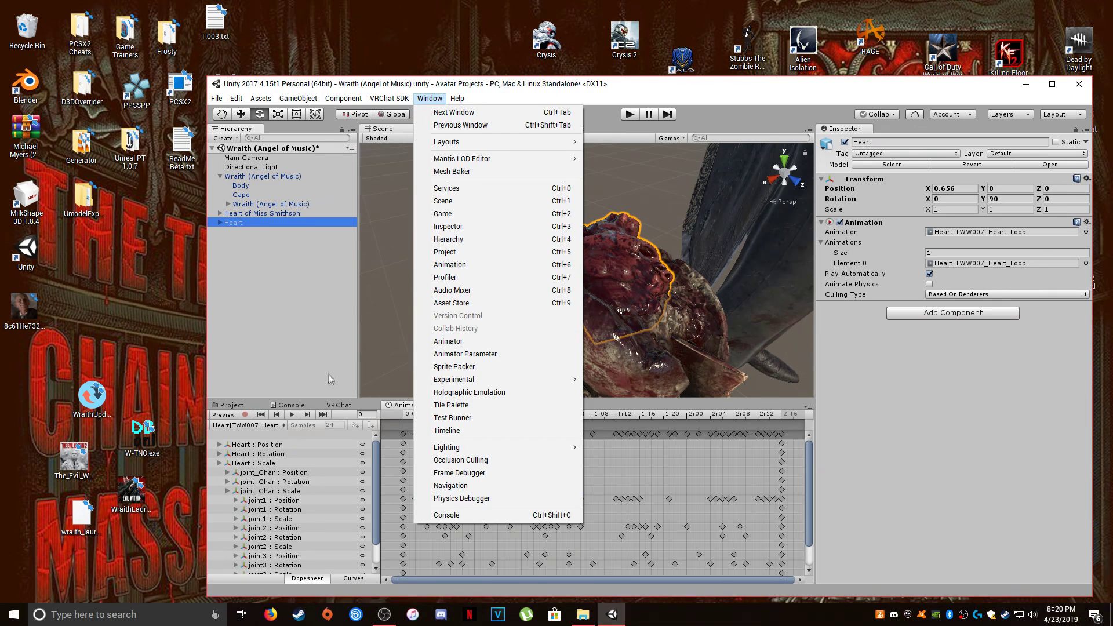
{"action": "left_click", "coordinate": [398, 404]}
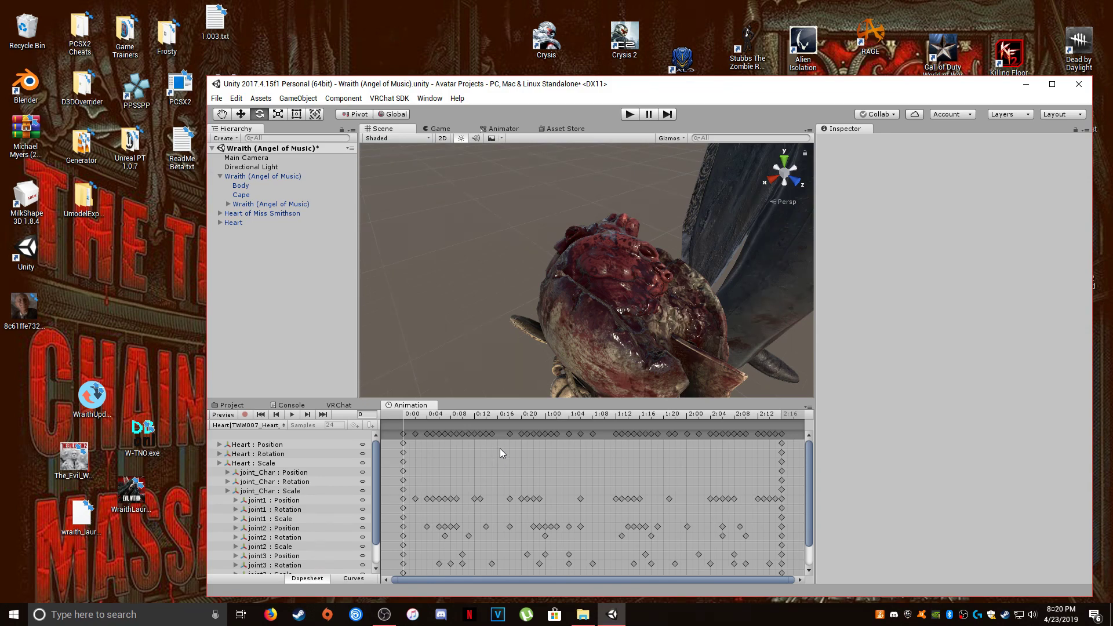
{"action": "key", "text": "ctrl+a"}
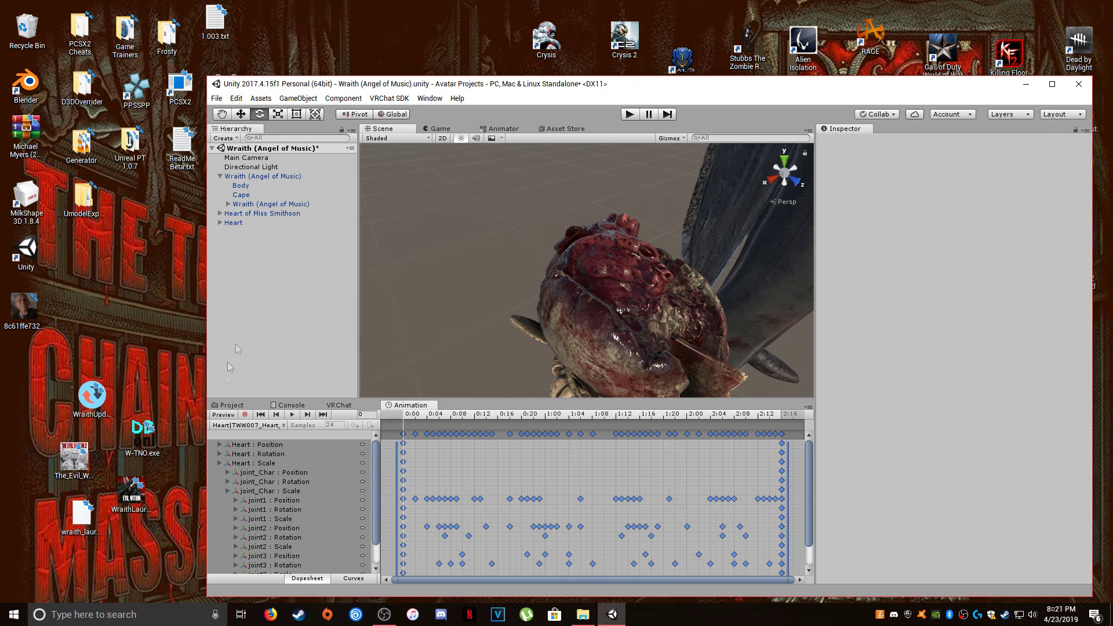
- Create an animation clip named Heart Beat in the Wraith (Angel of Music) weapons folder
{"action": "left_click", "coordinate": [232, 405]}
{"action": "right_click", "coordinate": [639, 465]}
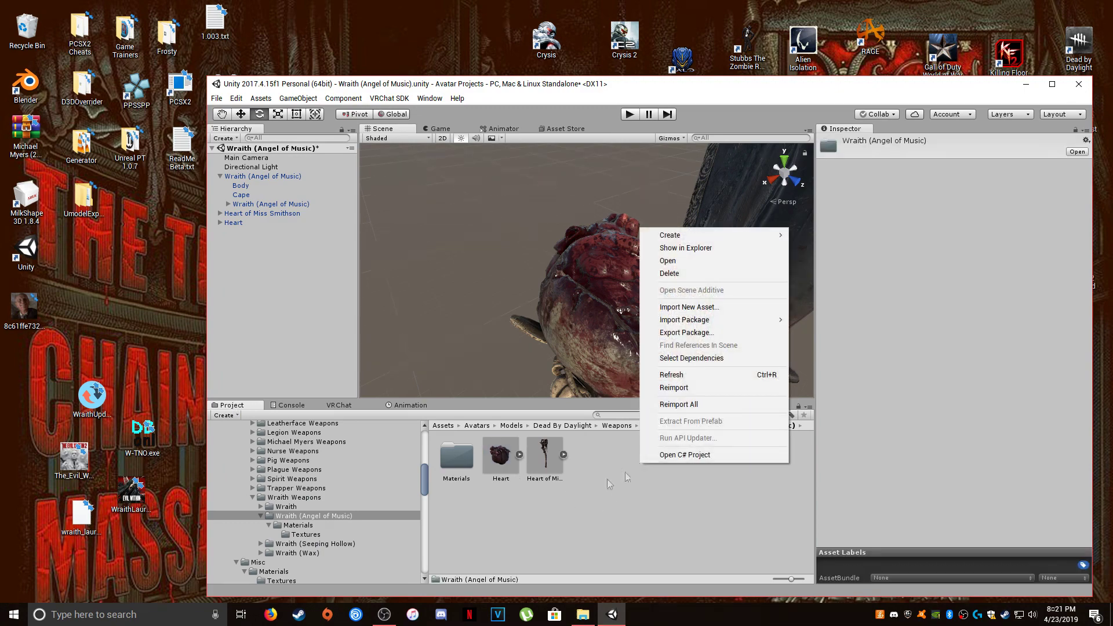
{"action": "left_click", "coordinate": [607, 532]}
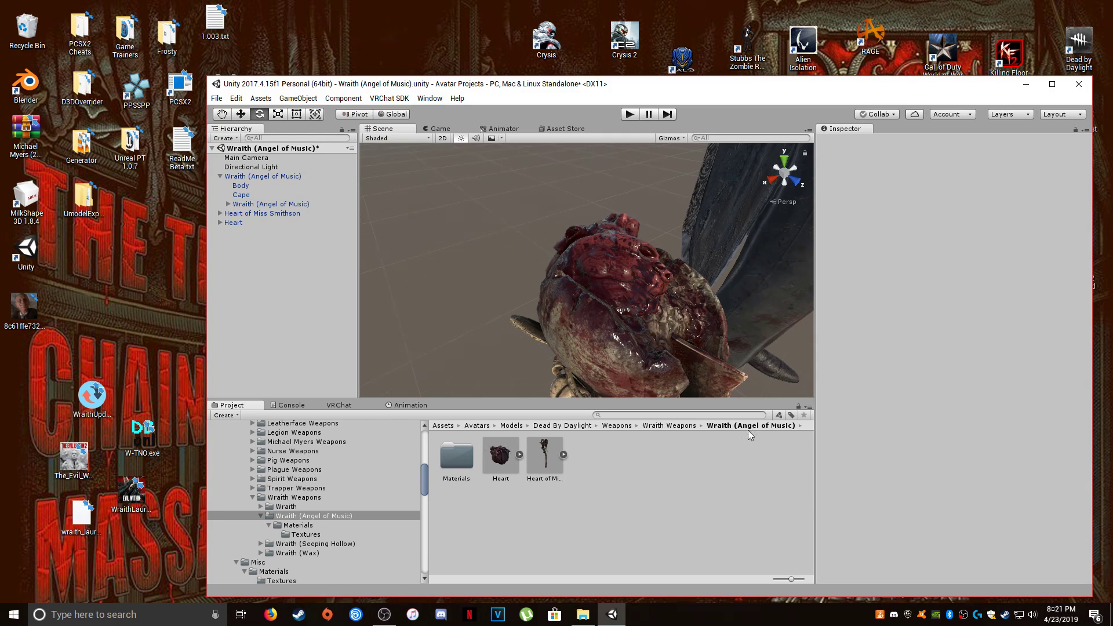
{"action": "right_click", "coordinate": [642, 467]}
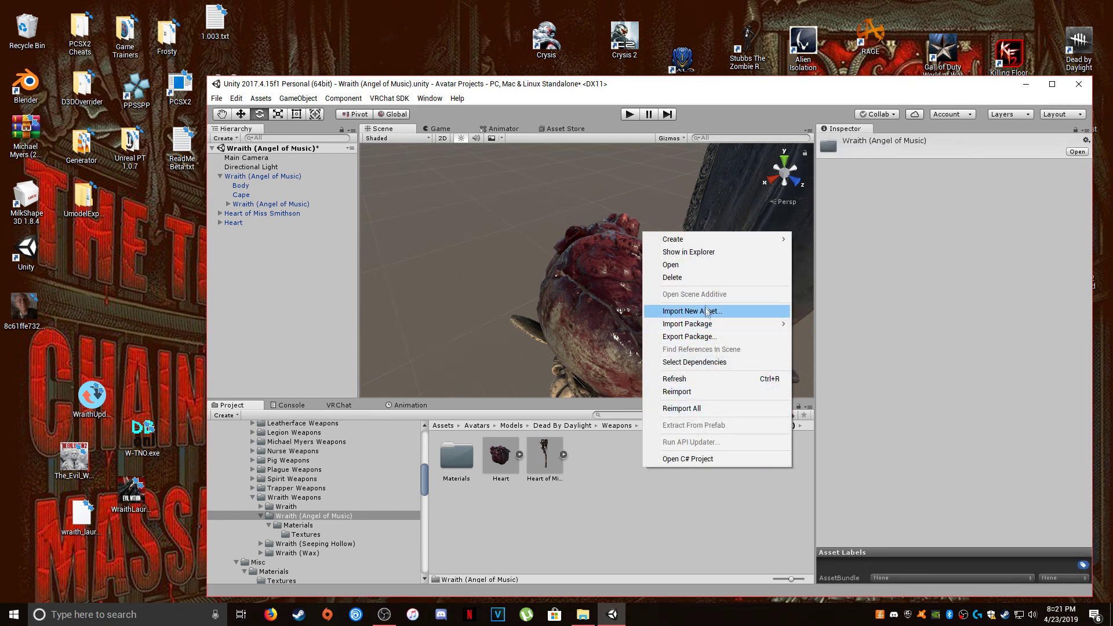
{"action": "mouse_move", "coordinate": [730, 242]}
{"action": "left_click", "coordinate": [825, 483]}
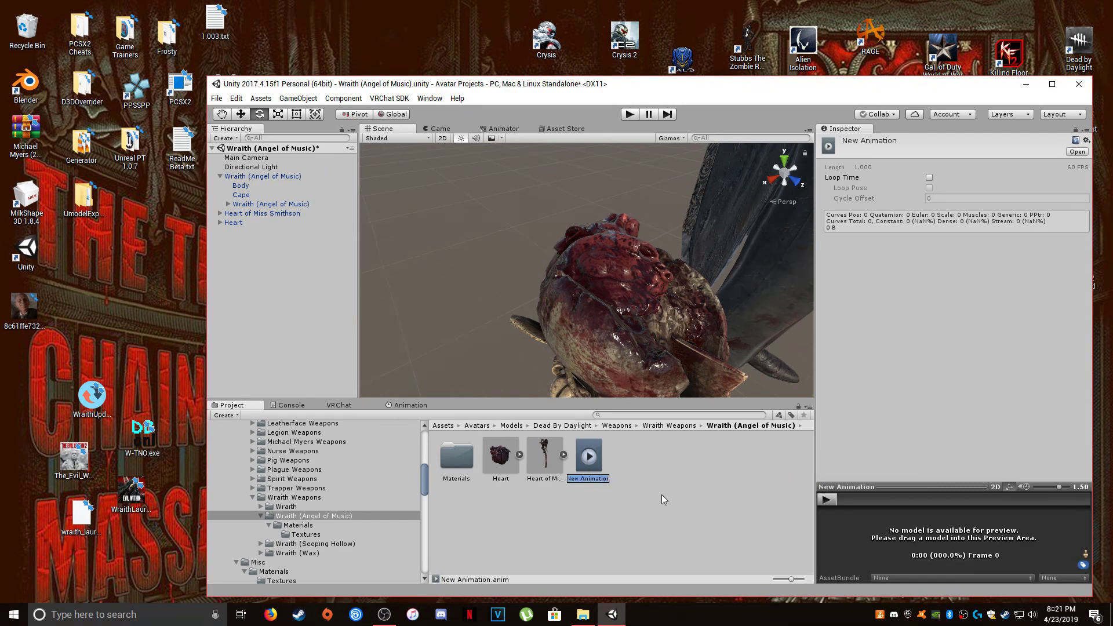
{"action": "type", "text": "Heat Beat"}
{"action": "key", "text": "Return"}
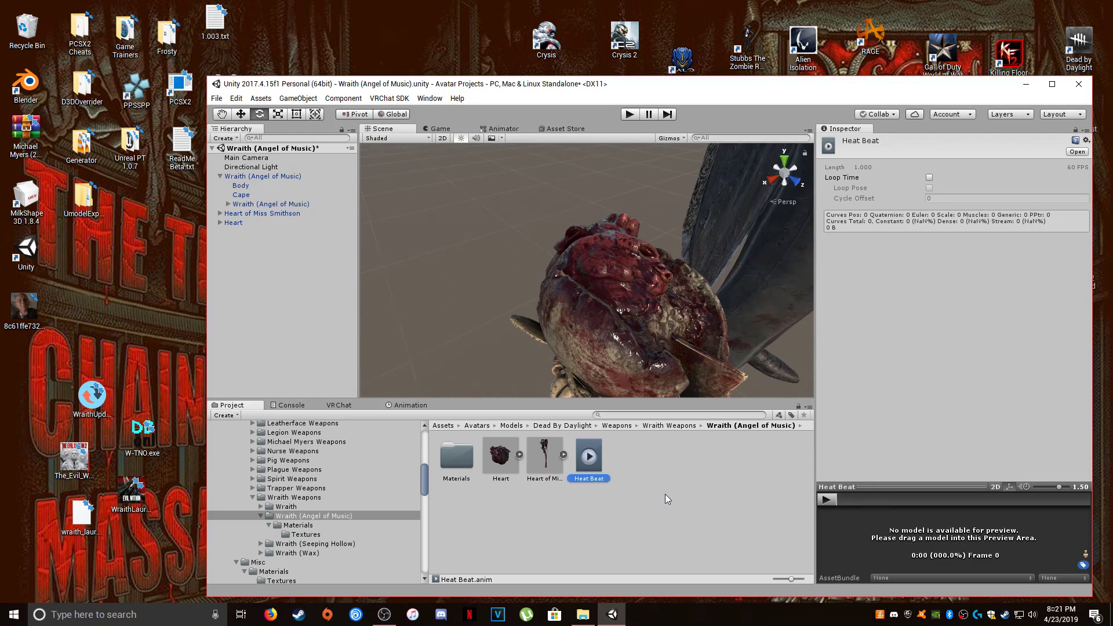
{"action": "left_click", "coordinate": [587, 477]}
{"action": "type", "text": "r"}
{"action": "key", "text": "Return"}
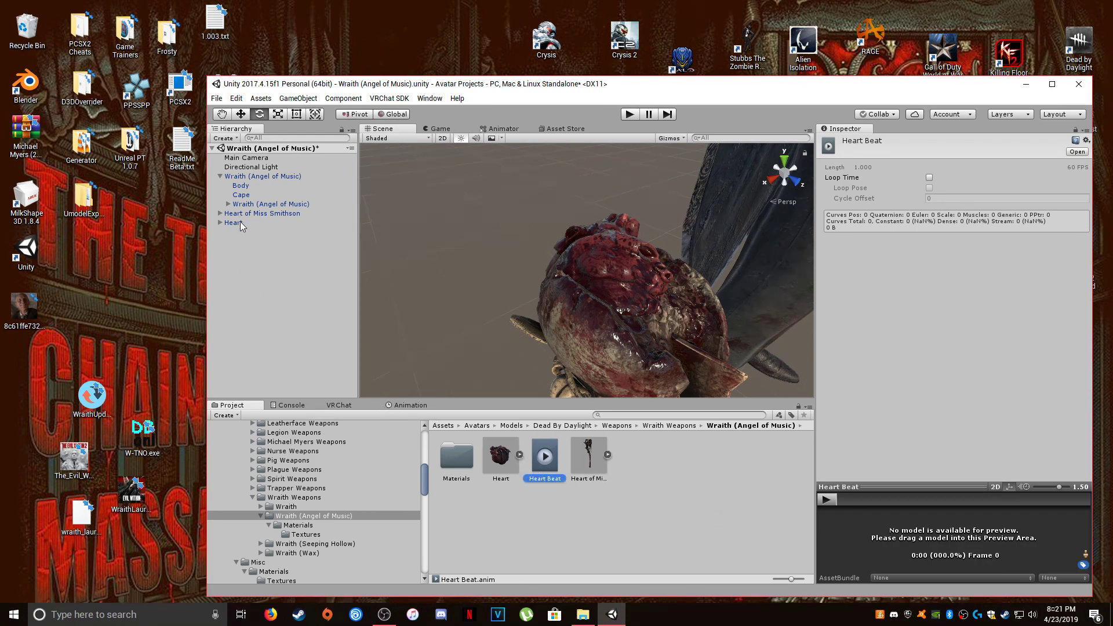
- Check the animation timeline and the Heart Beat clip's loop settings
{"action": "left_click", "coordinate": [424, 405]}
{"action": "left_click", "coordinate": [249, 404]}
{"action": "left_click", "coordinate": [405, 407]}
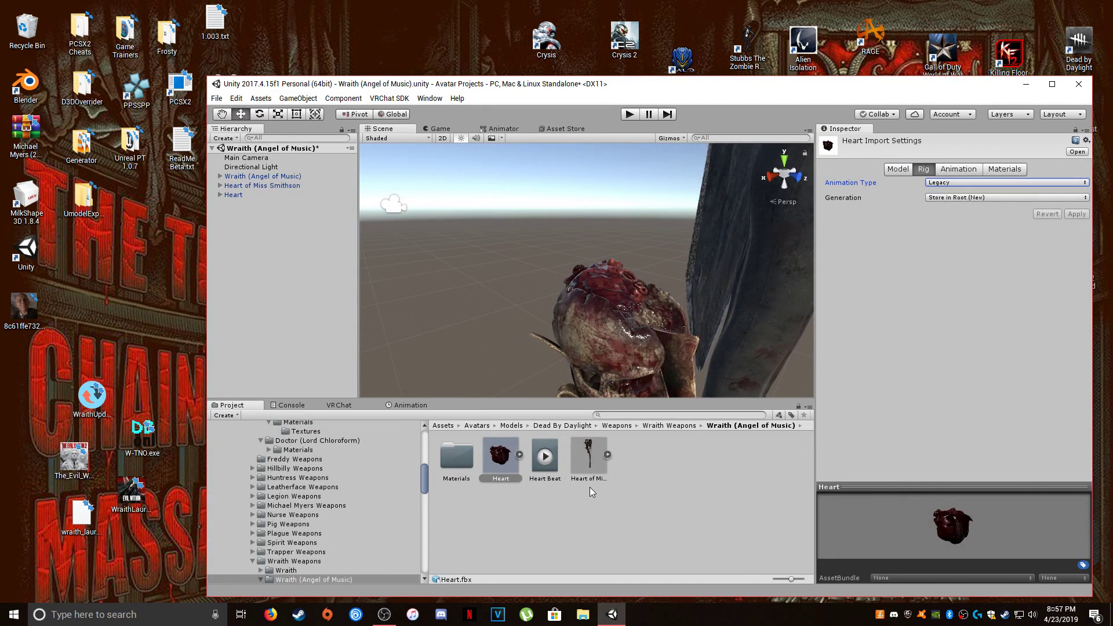
{"action": "left_click", "coordinate": [544, 455]}
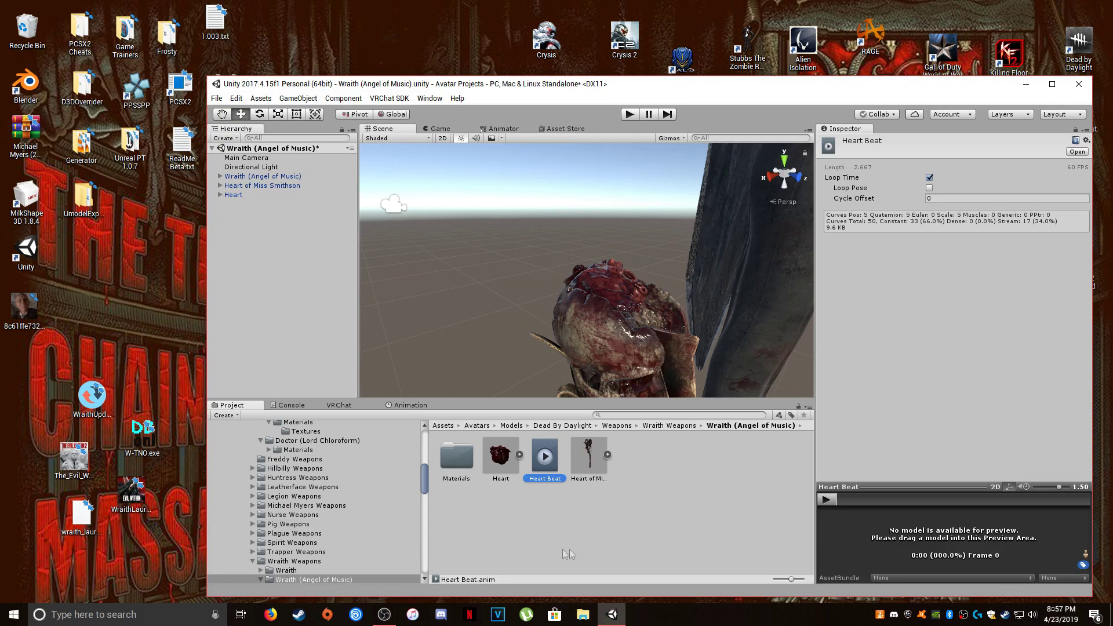
- Change the Heart model's rig animation type to Generic and apply the import settings
{"action": "left_click", "coordinate": [500, 457]}
{"action": "left_click", "coordinate": [951, 183]}
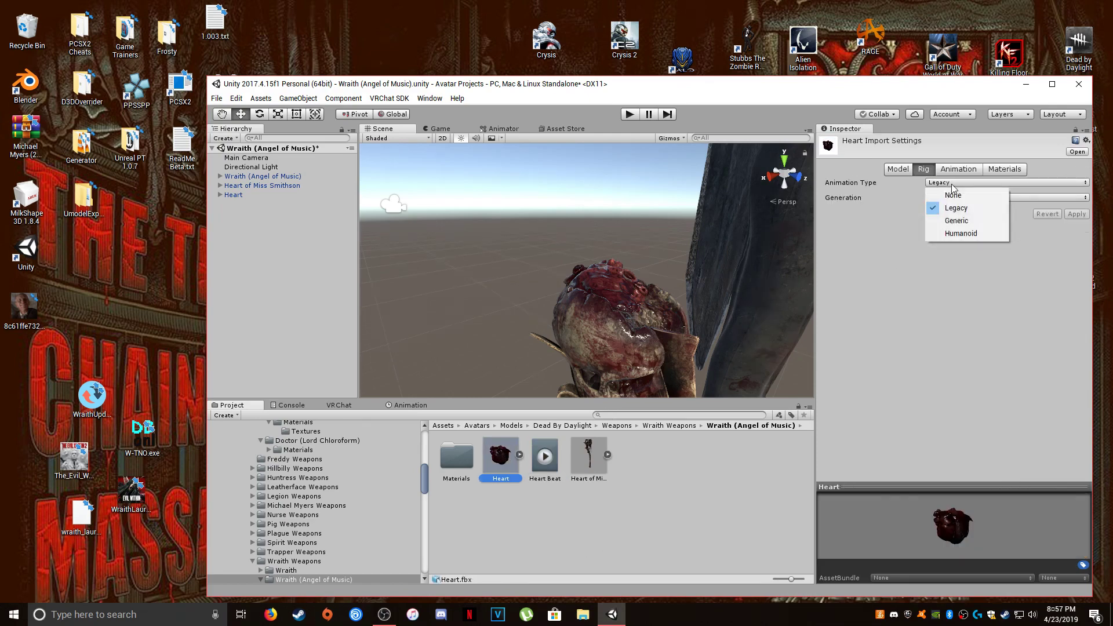
{"action": "left_click", "coordinate": [960, 219]}
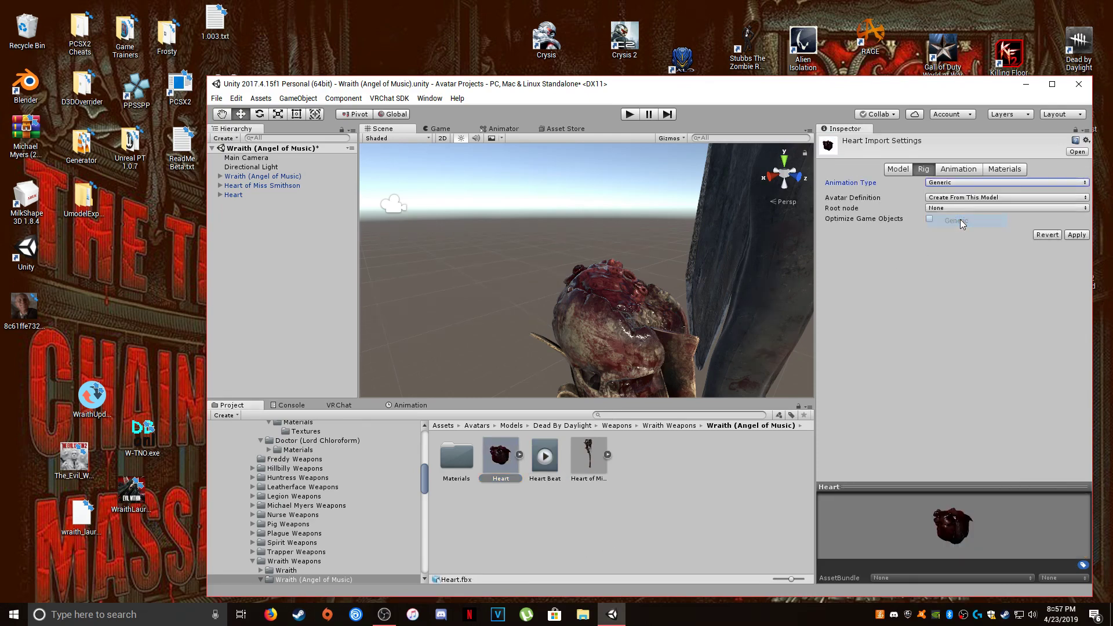
{"action": "left_click", "coordinate": [1076, 234]}
- Create an animator controller named Heart Beat in the Wraith (Angel of Music) weapons folder
{"action": "left_click", "coordinate": [668, 475]}
{"action": "right_click", "coordinate": [668, 475]}
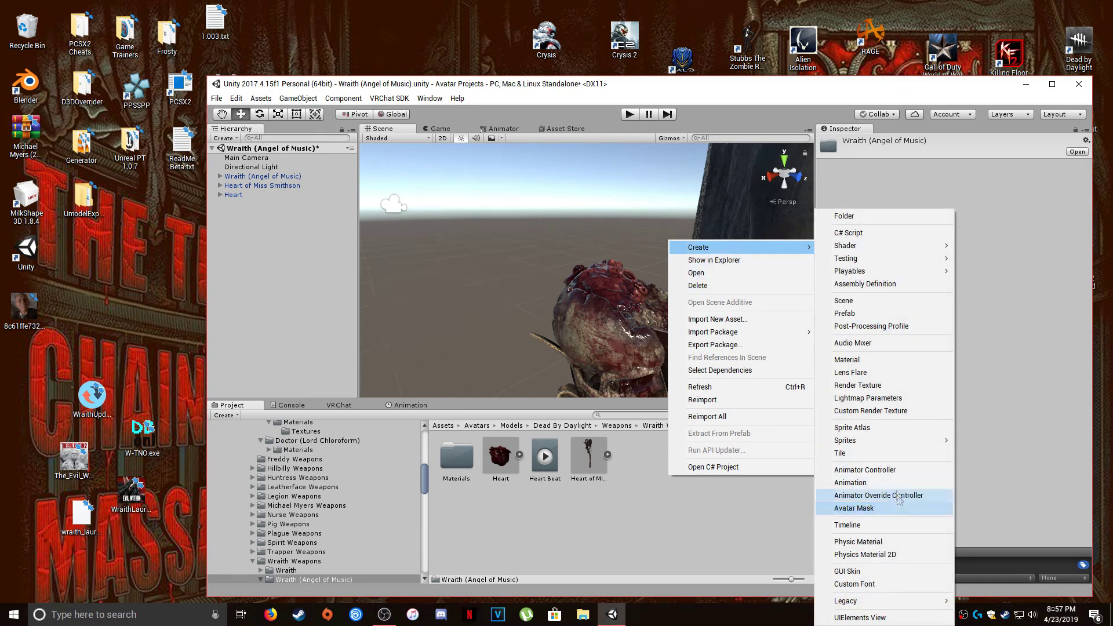
{"action": "left_click", "coordinate": [896, 471]}
{"action": "type", "text": "Heart Beat"}
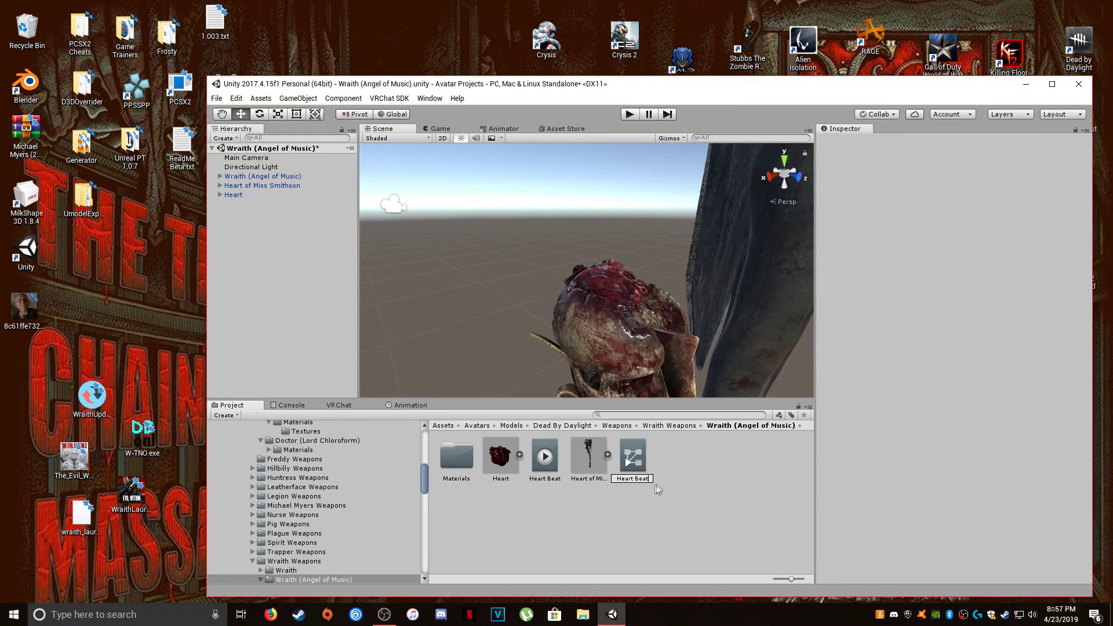
{"action": "key", "text": "Return"}
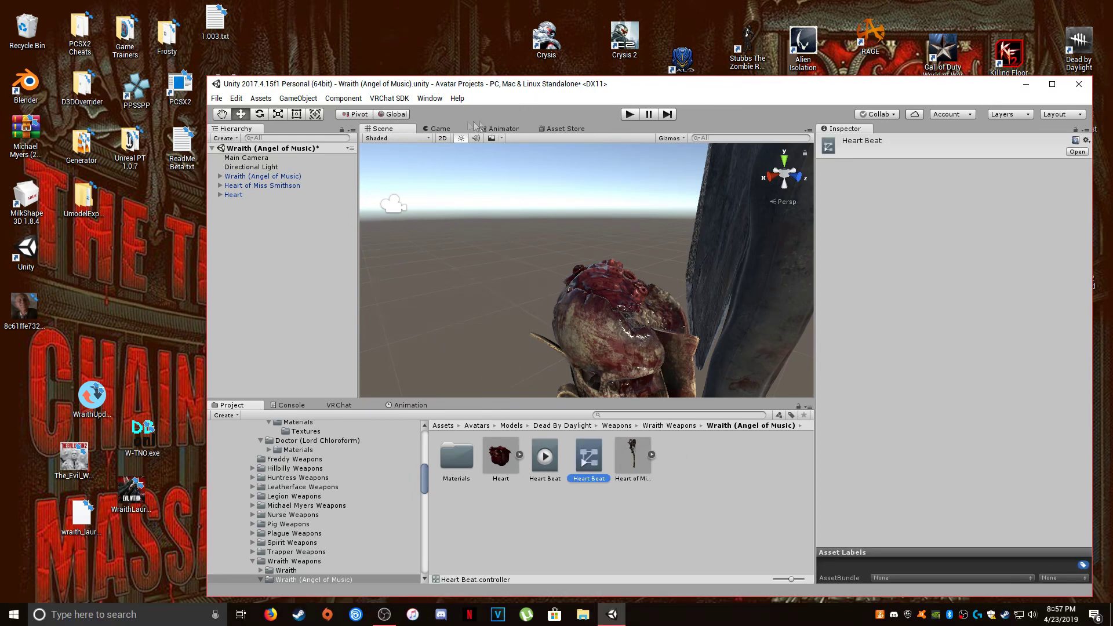
- Add the Heart Beat clip as the default state in the Heart Beat controller's base layer and return to the scene view
{"action": "left_click", "coordinate": [430, 97]}
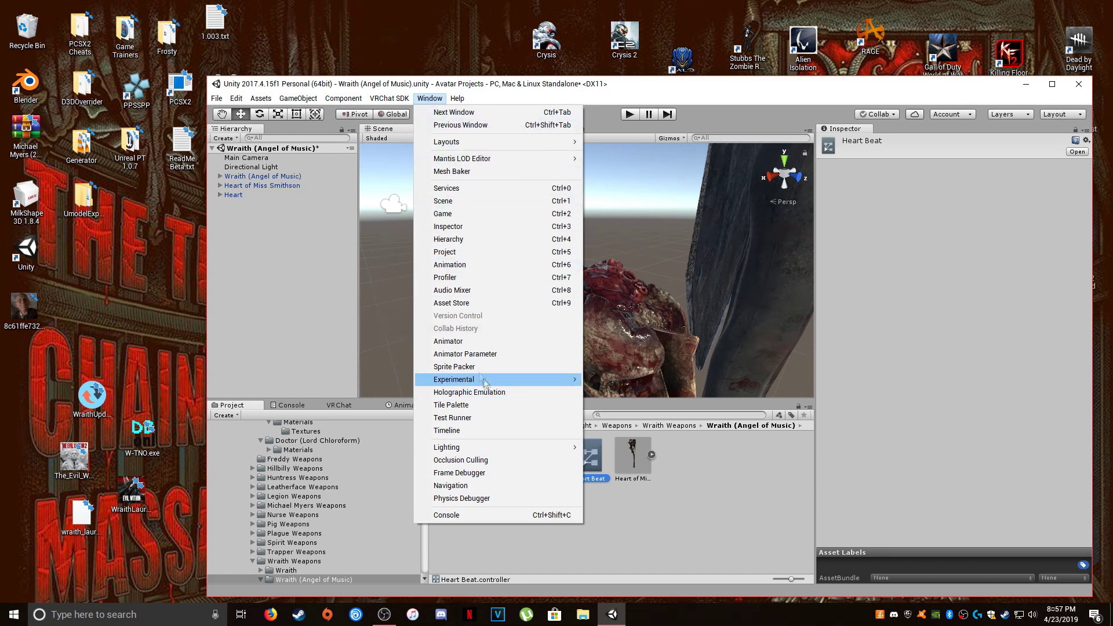
{"action": "left_click", "coordinate": [651, 99]}
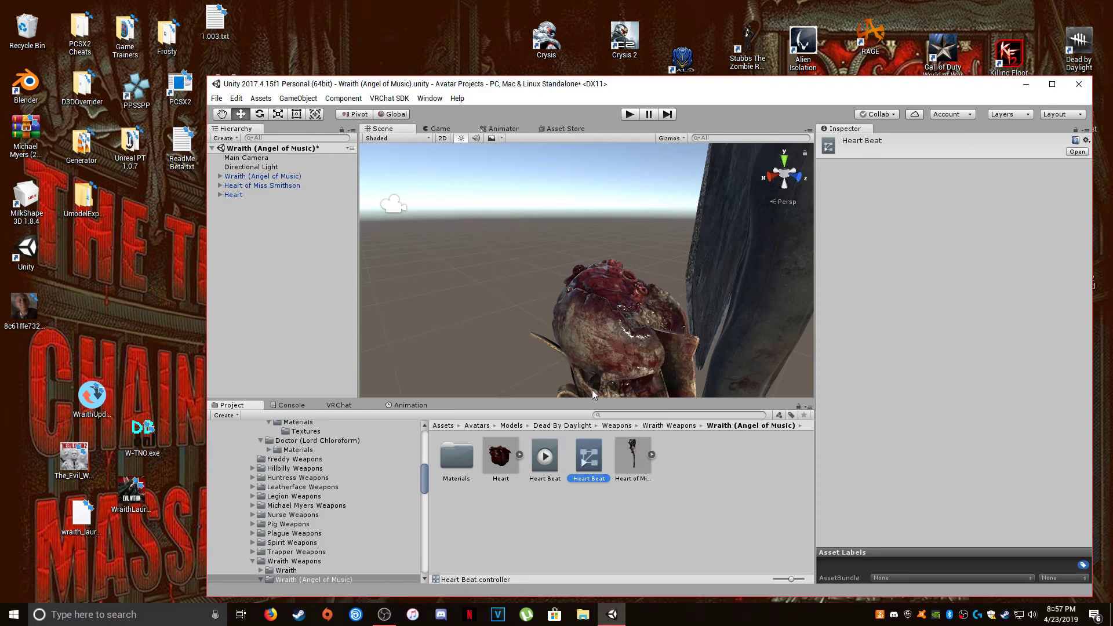
{"action": "left_click", "coordinate": [502, 129]}
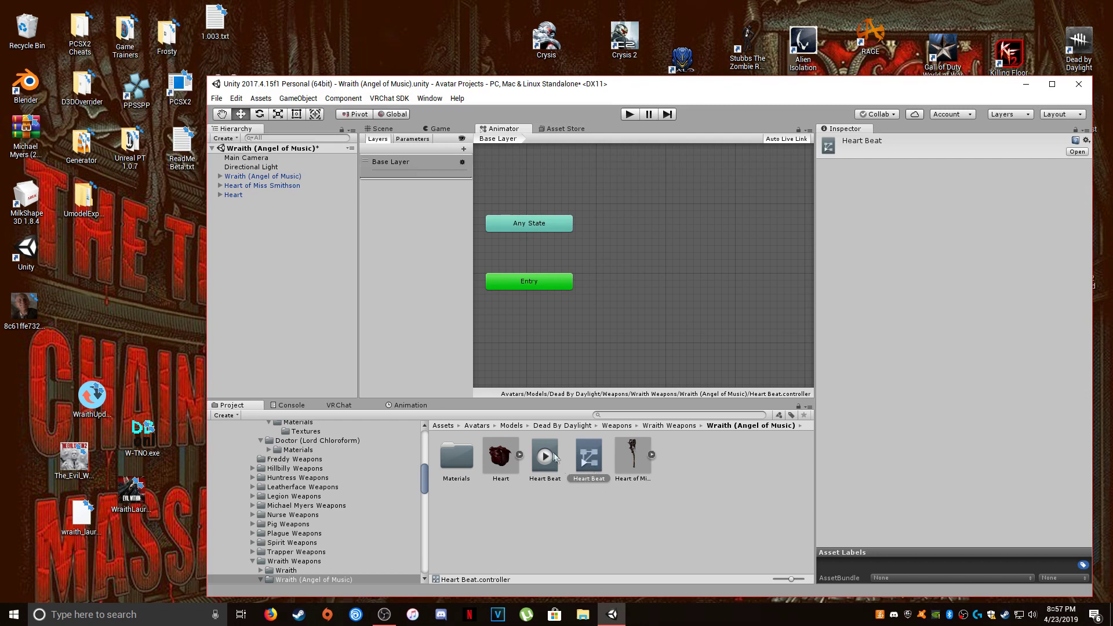
{"action": "left_click_drag", "start_coordinate": [547, 452], "coordinate": [603, 273]}
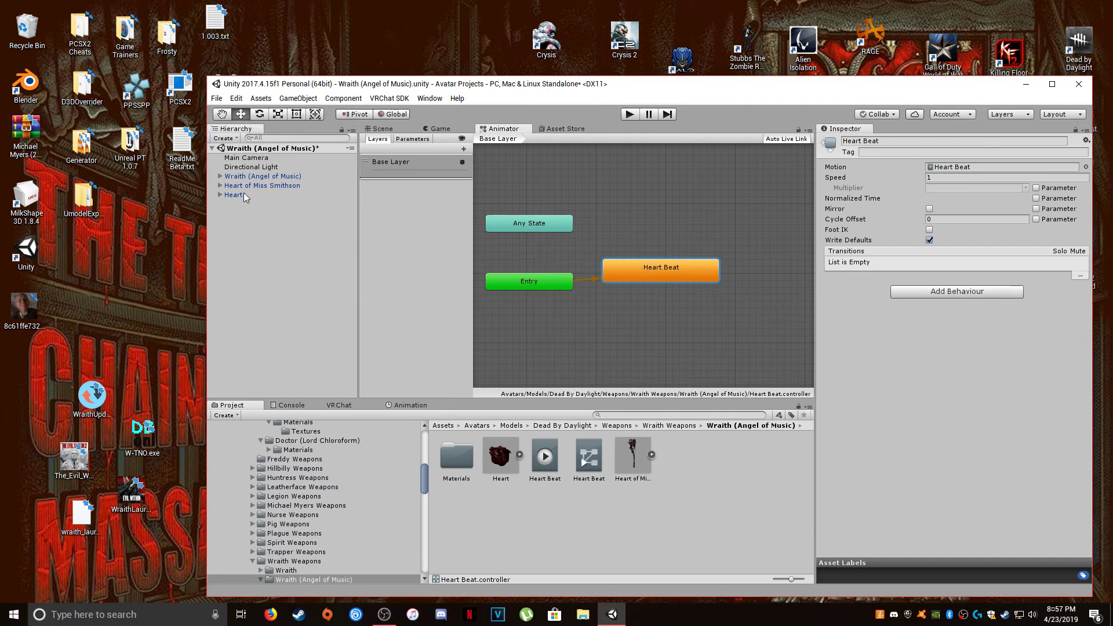
{"action": "left_click", "coordinate": [380, 128]}
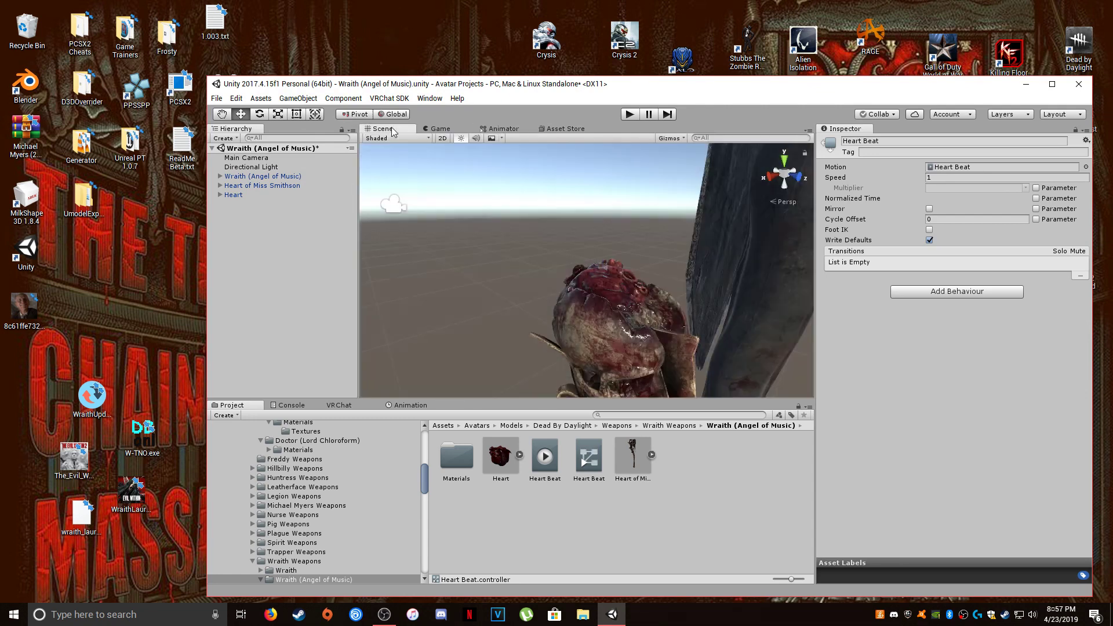
- Assign the Heart Beat controller to the Heart object's Animator component
{"action": "left_click", "coordinate": [239, 194]}
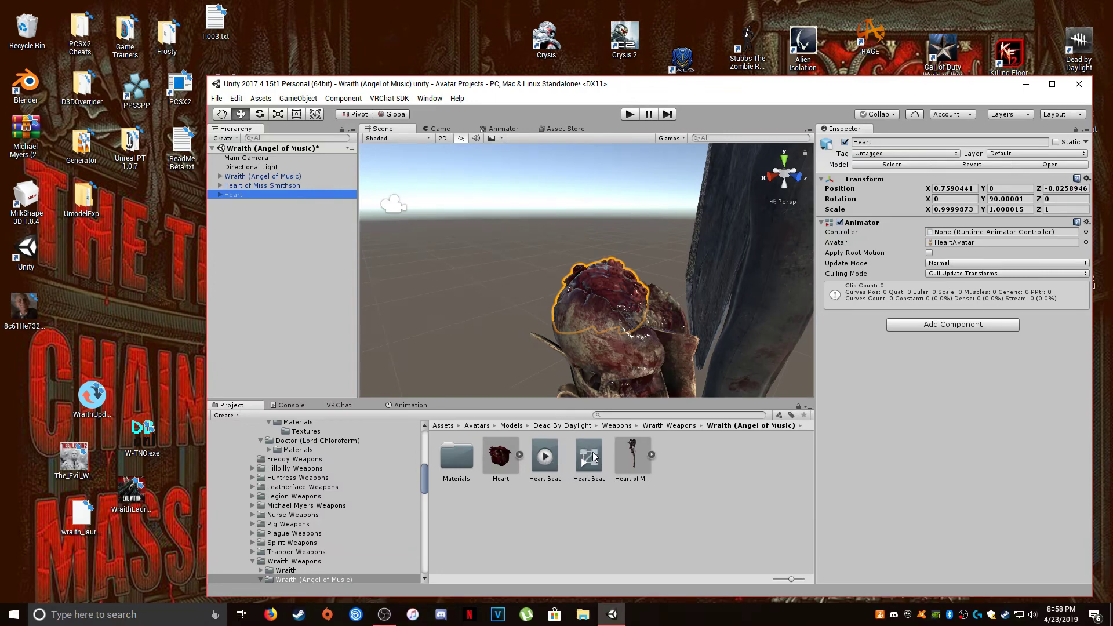
{"action": "left_click_drag", "start_coordinate": [589, 461], "coordinate": [965, 234]}
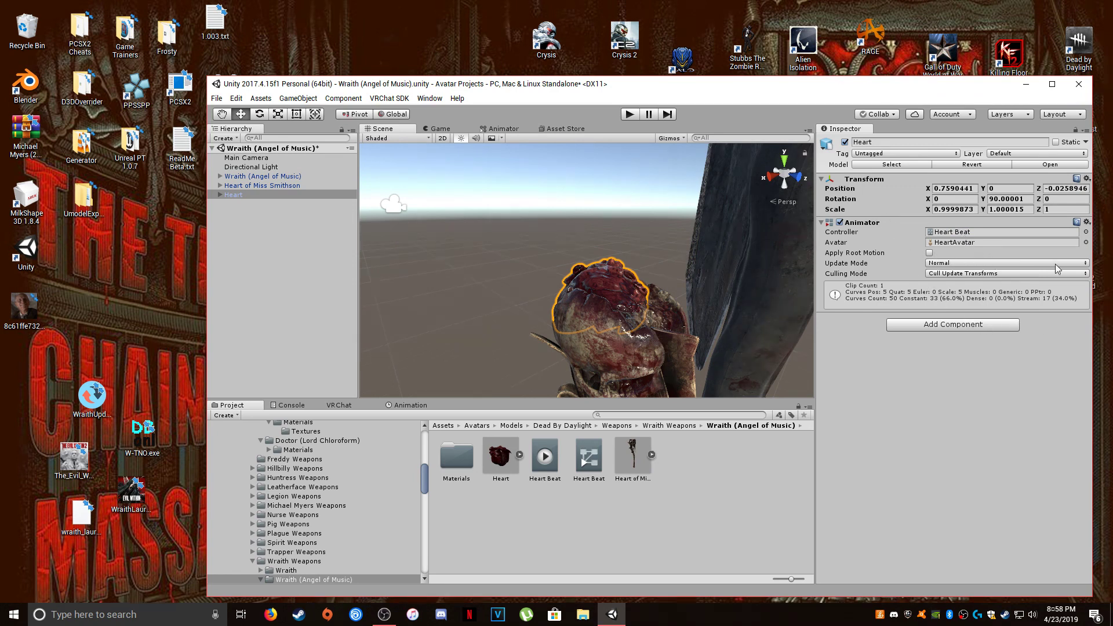
{"action": "left_click", "coordinate": [966, 322]}
{"action": "type", "text": "animat"}
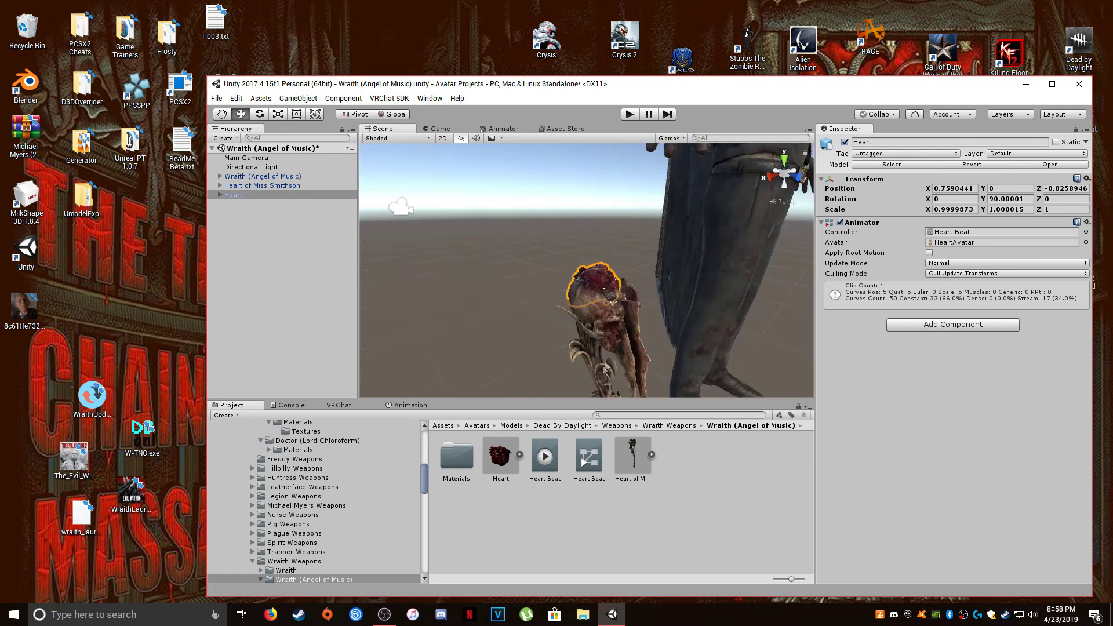
- Play the scene to watch the Heart's beating animation up close in the scene view, and stop playback
{"action": "left_click", "coordinate": [631, 114]}
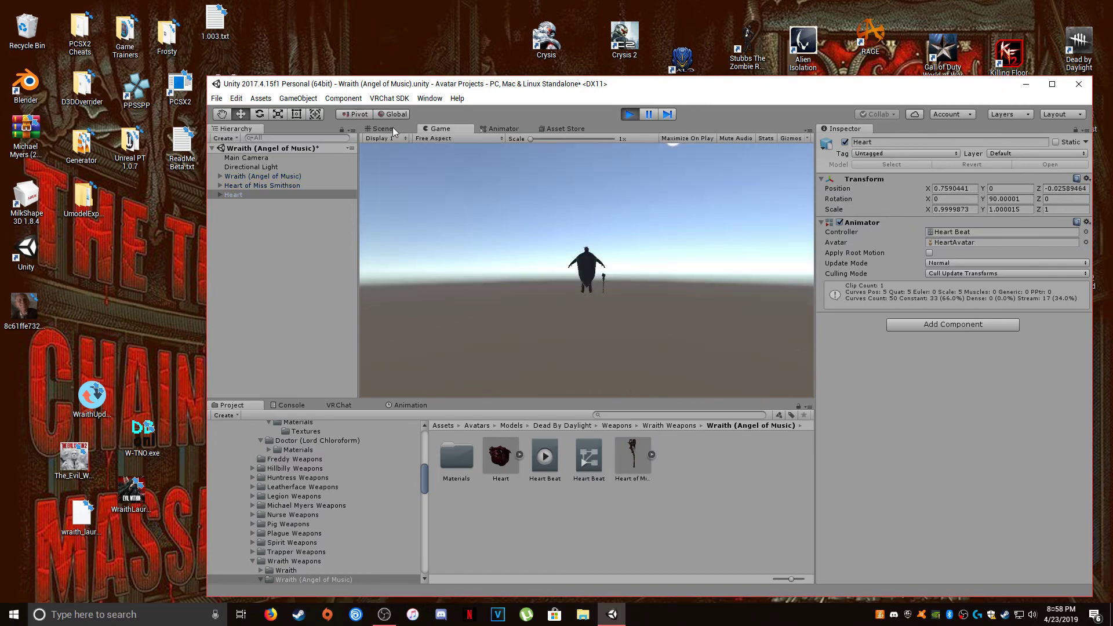
{"action": "left_click_drag", "start_coordinate": [604, 249], "coordinate": [538, 253], "text": "alt"}
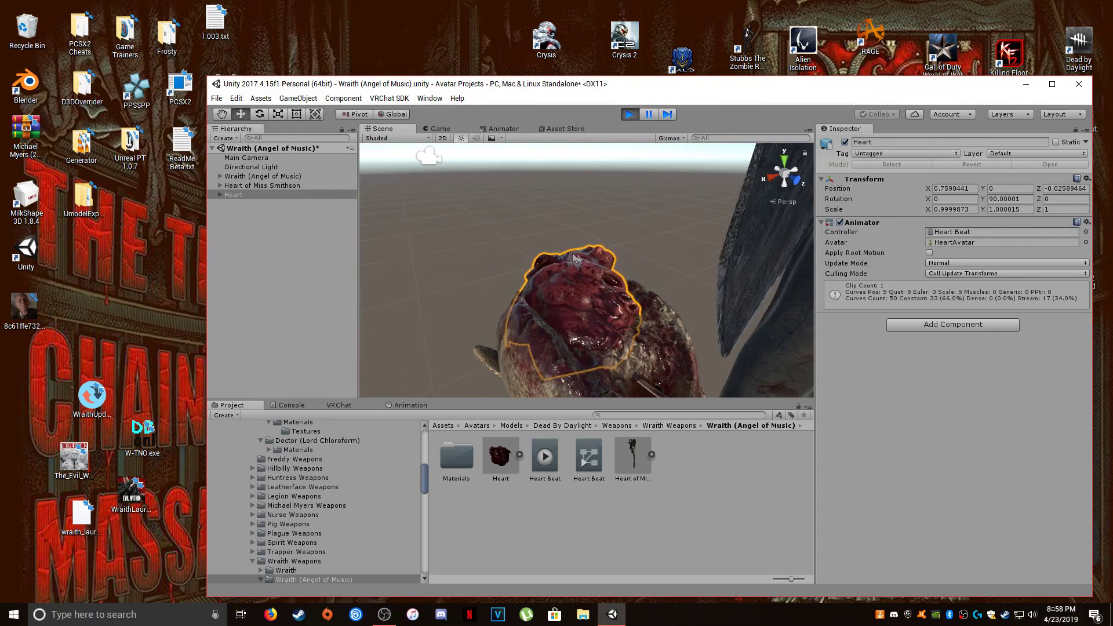
{"action": "left_click", "coordinate": [628, 116]}
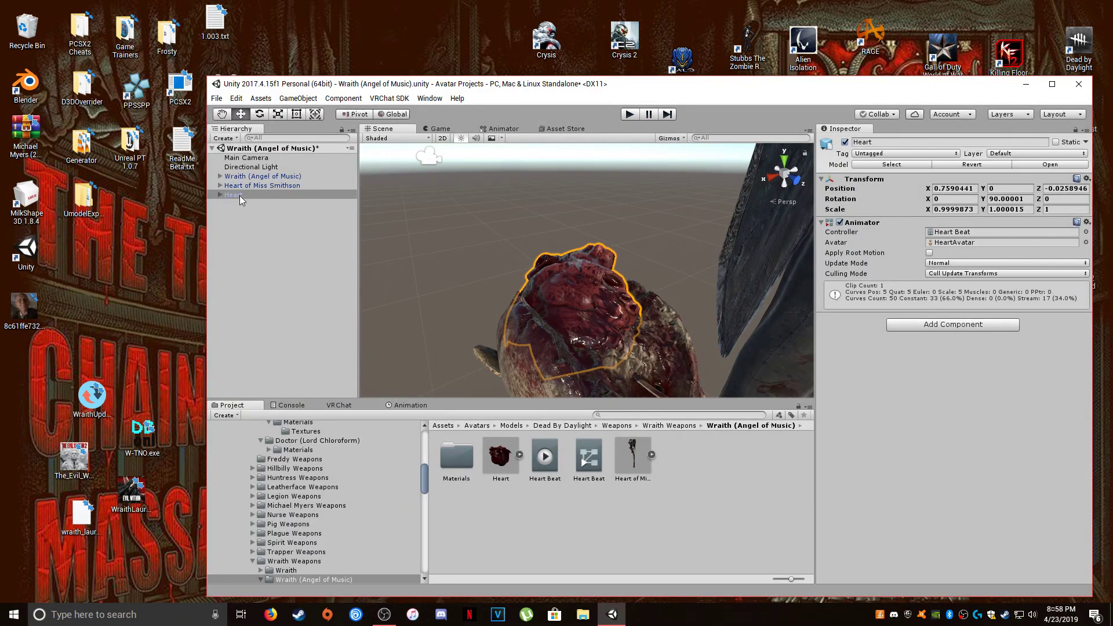
- Examine the Heart of Miss Smithson weapon beside the avatar and the avatar's bone hierarchy down to the right wrist
{"action": "scroll", "coordinate": [382, 256], "scroll_direction": "down", "scroll_amount": 3}
{"action": "left_click_drag", "start_coordinate": [383, 256], "coordinate": [624, 287], "text": "alt"}
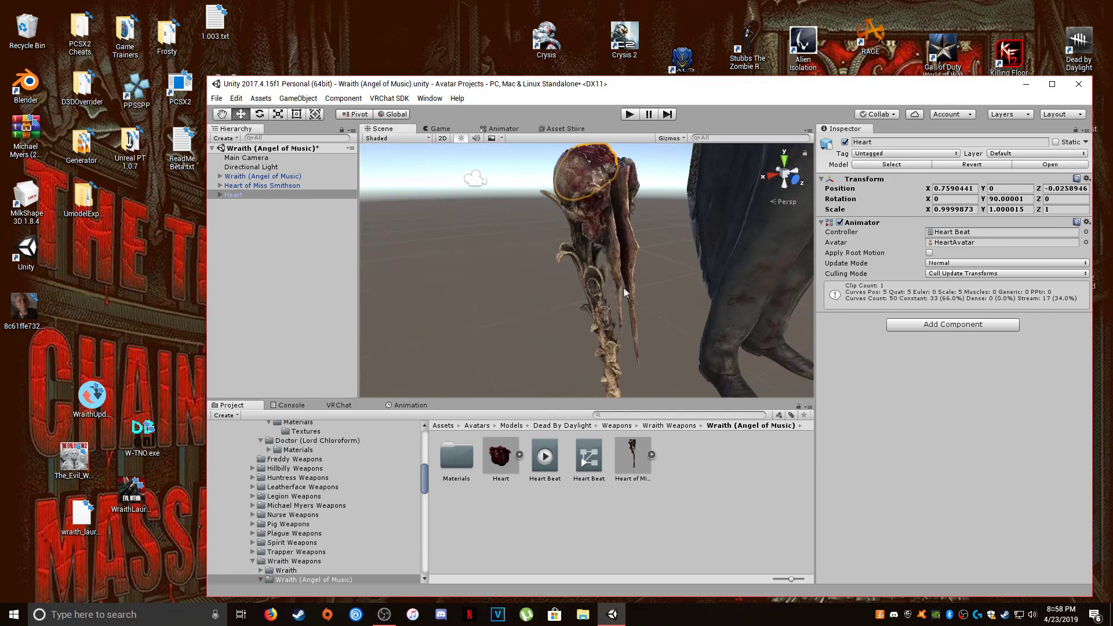
{"action": "left_click", "coordinate": [624, 287]}
{"action": "key", "text": "f"}
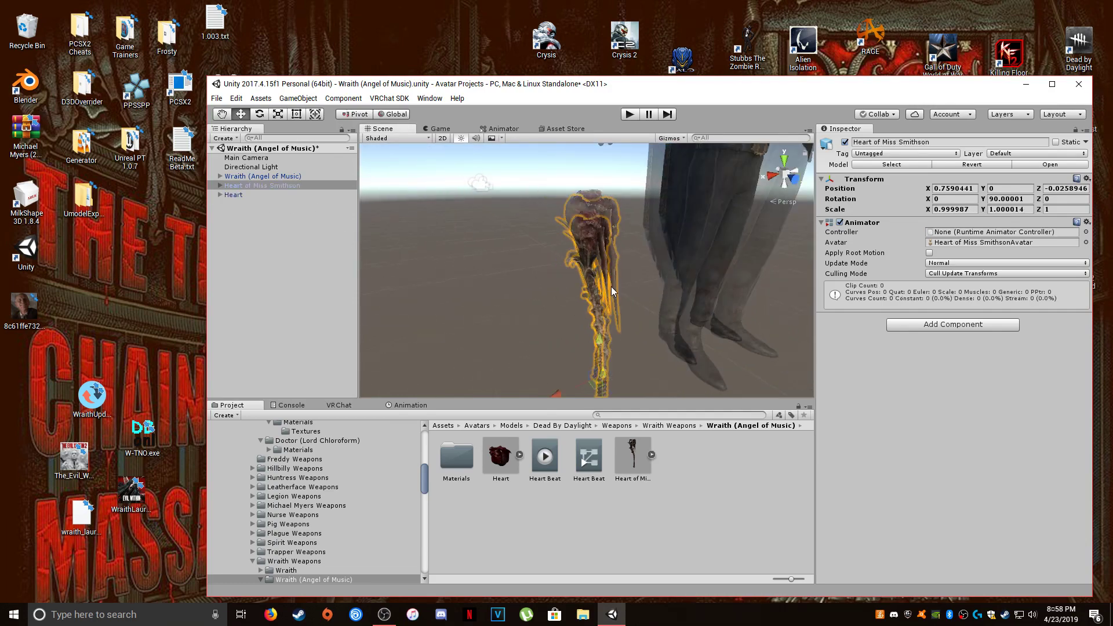
{"action": "left_click_drag", "start_coordinate": [556, 396], "coordinate": [504, 330]}
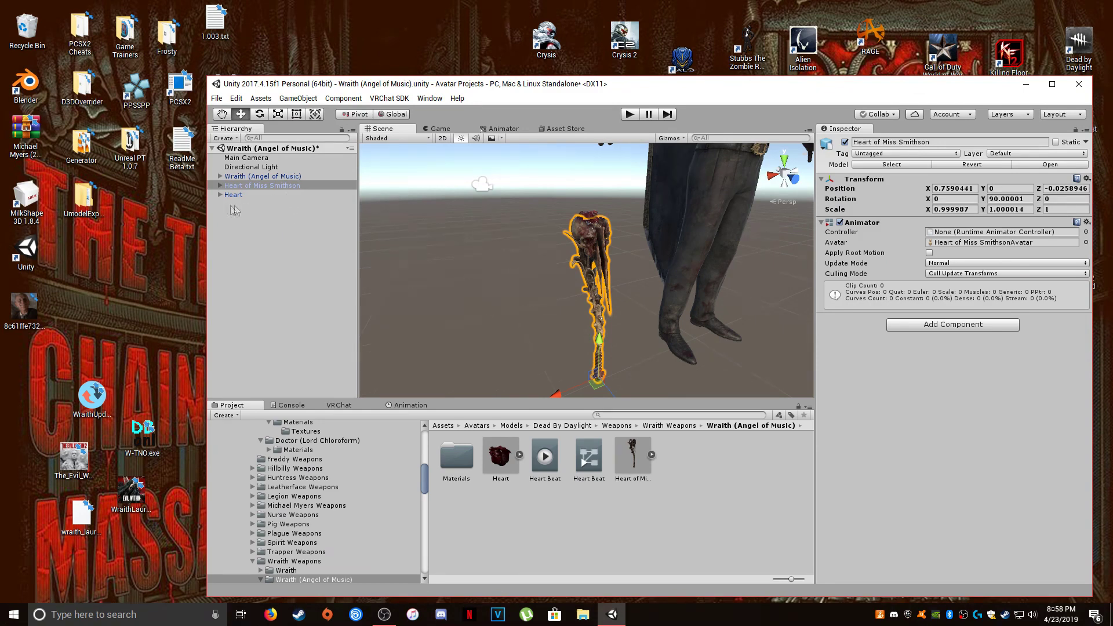
{"action": "left_click", "coordinate": [220, 176]}
{"action": "left_click", "coordinate": [260, 286]}
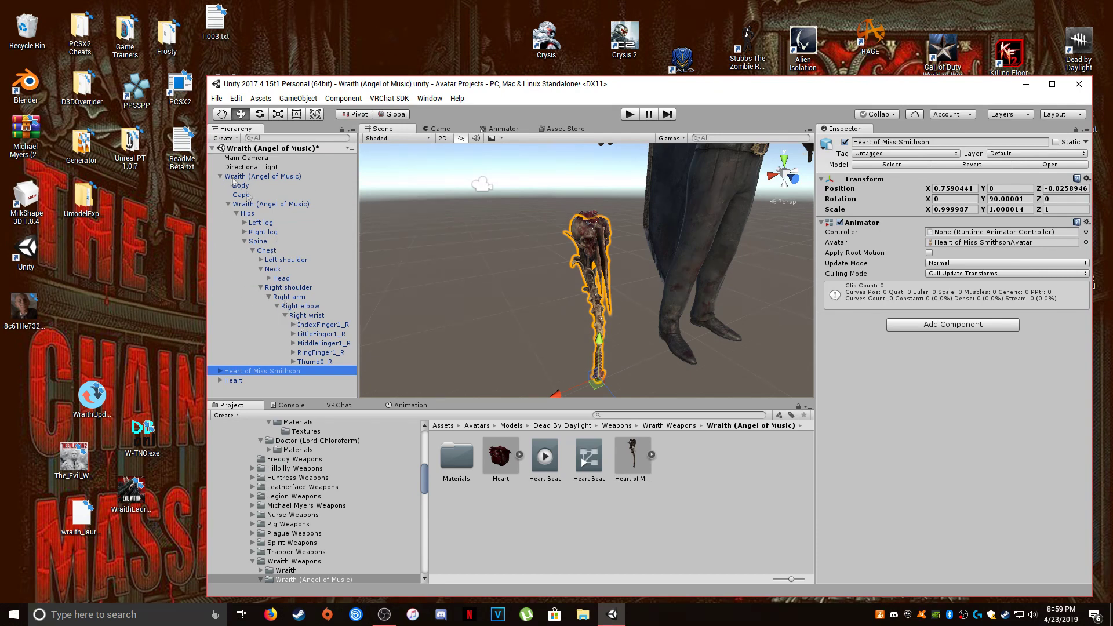
{"action": "scroll", "coordinate": [669, 230], "scroll_direction": "down", "scroll_amount": 2}
{"action": "scroll", "coordinate": [638, 238], "scroll_direction": "down", "scroll_amount": 3}
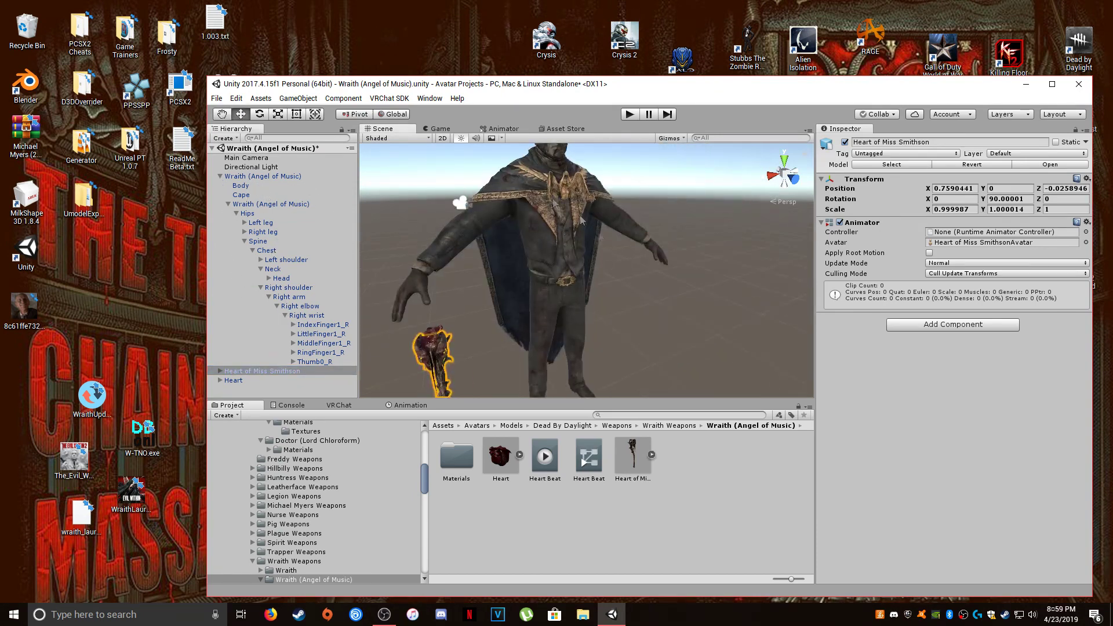
{"action": "scroll", "coordinate": [607, 247], "scroll_direction": "up", "scroll_amount": 2}
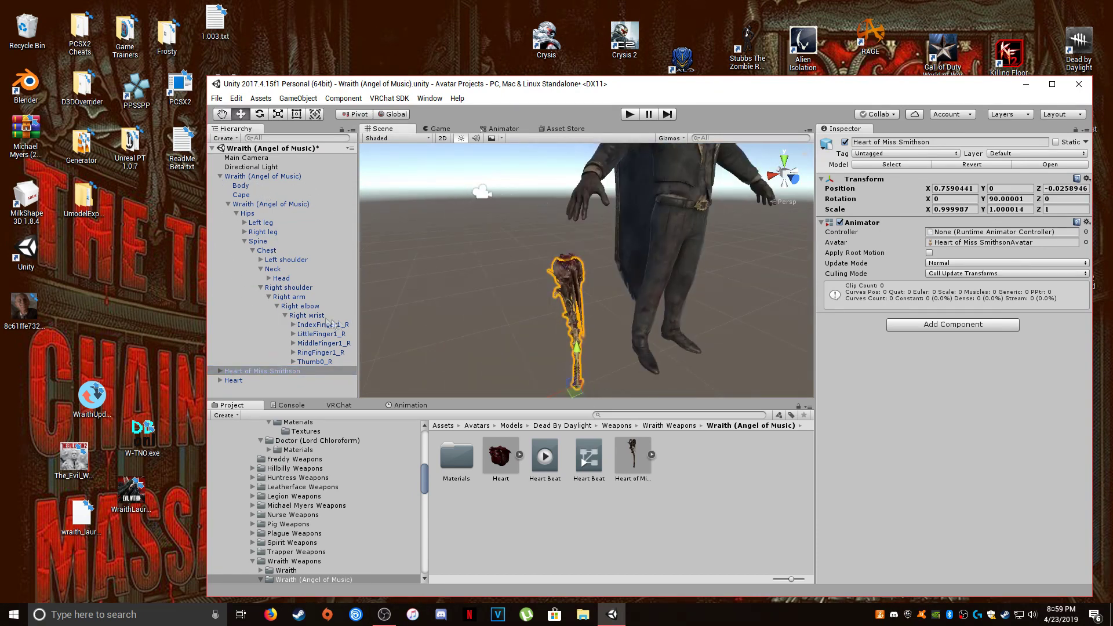
- Try parenting the Heart under the avatar's Head bone and return it to the scene root
{"action": "left_click", "coordinate": [235, 380]}
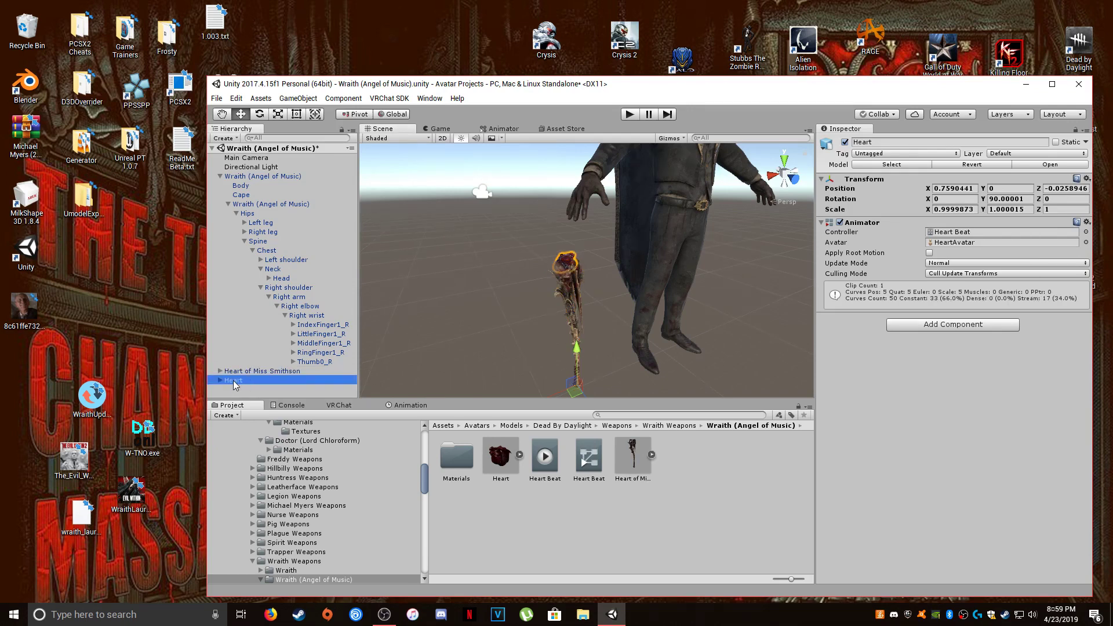
{"action": "left_click_drag", "start_coordinate": [235, 383], "coordinate": [291, 283]}
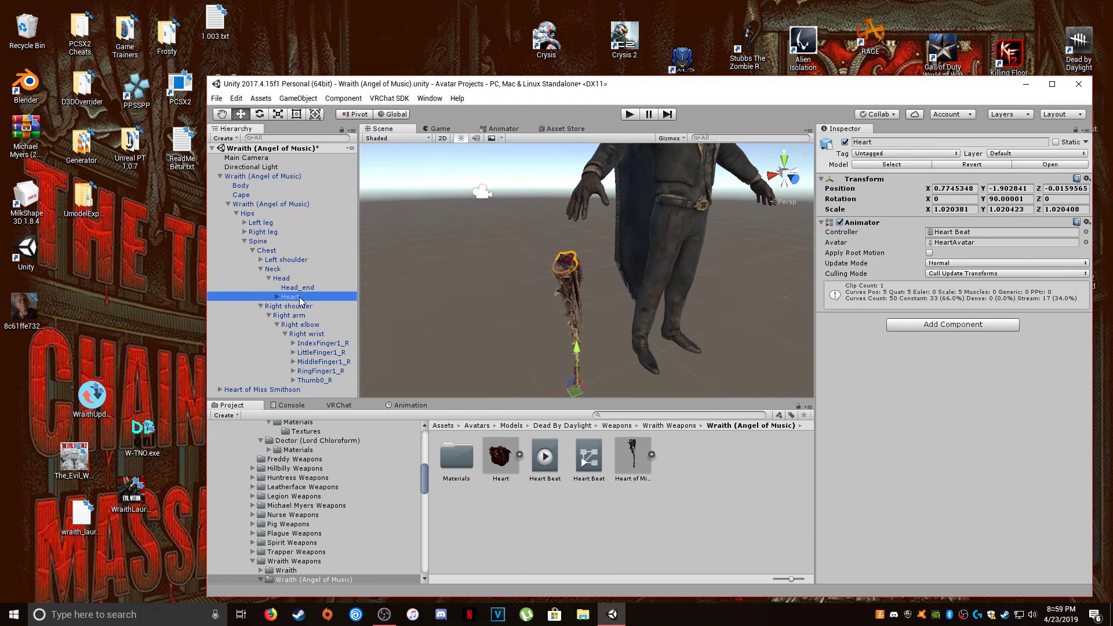
{"action": "left_click_drag", "start_coordinate": [300, 301], "coordinate": [221, 184]}
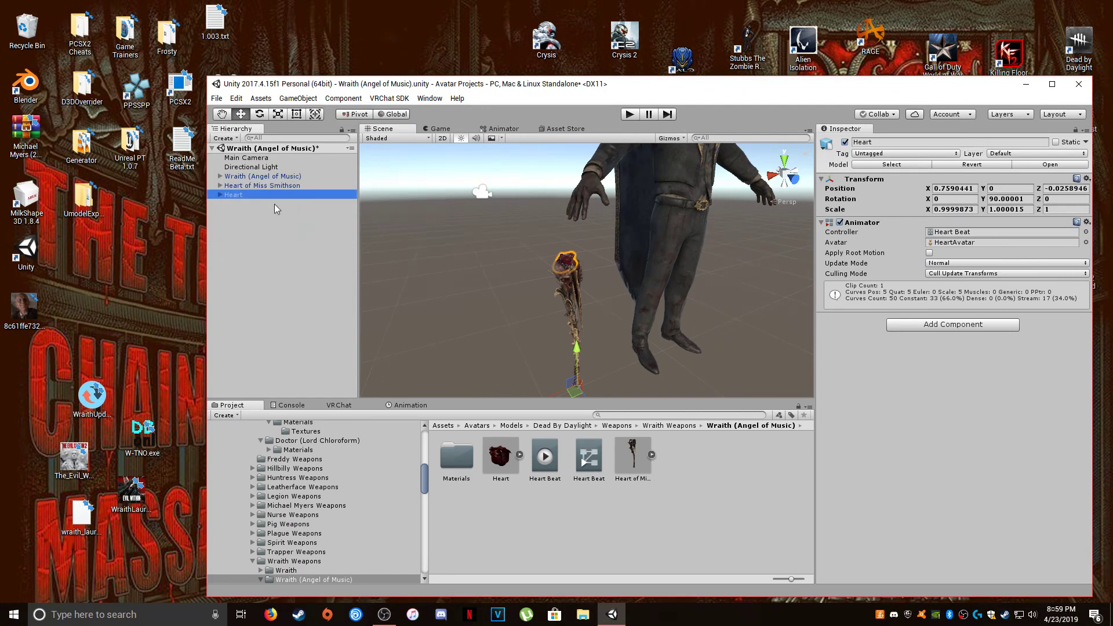
- Parent the Heart under the Heart of Miss Smithson weapon and collapse the weapon's hierarchy
{"action": "left_click", "coordinate": [220, 186]}
{"action": "left_click_drag", "start_coordinate": [234, 217], "coordinate": [250, 186]}
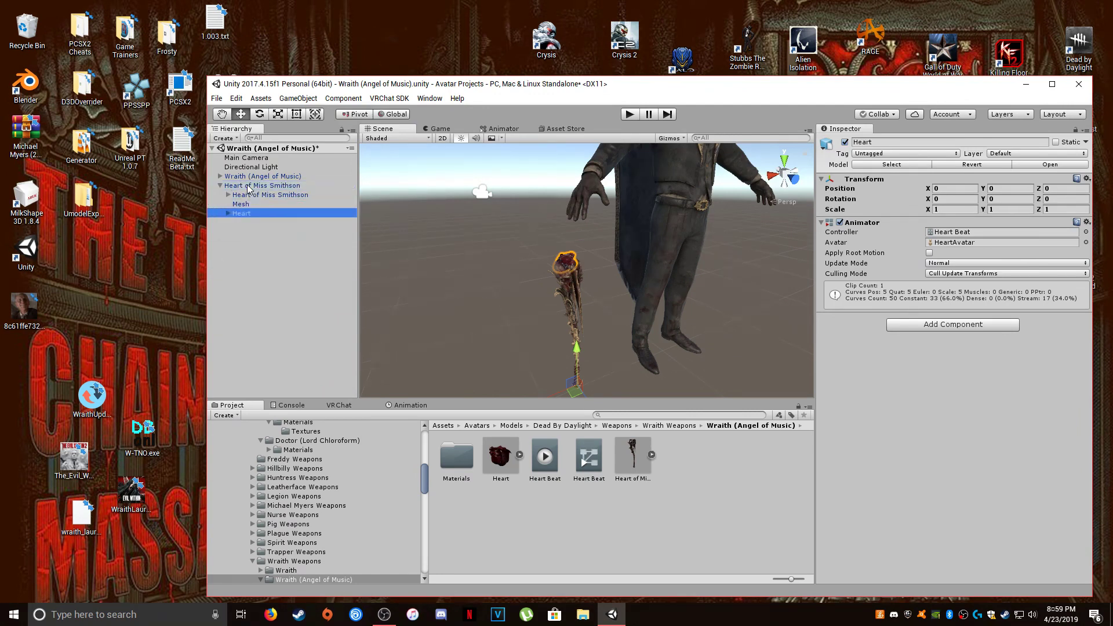
{"action": "left_click", "coordinate": [220, 186]}
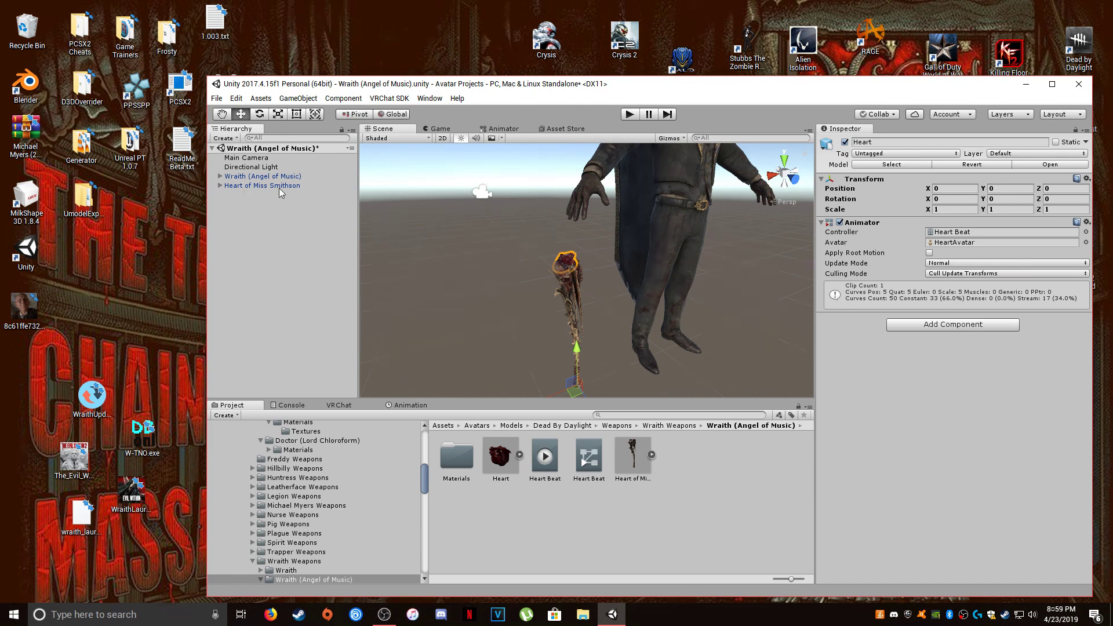
- Rotate the Heart of Miss Smithson weapon to about 97.9 degrees on Z so it lies on its side
{"action": "left_click_drag", "start_coordinate": [598, 305], "coordinate": [404, 209], "text": "alt"}
{"action": "left_click", "coordinate": [259, 115]}
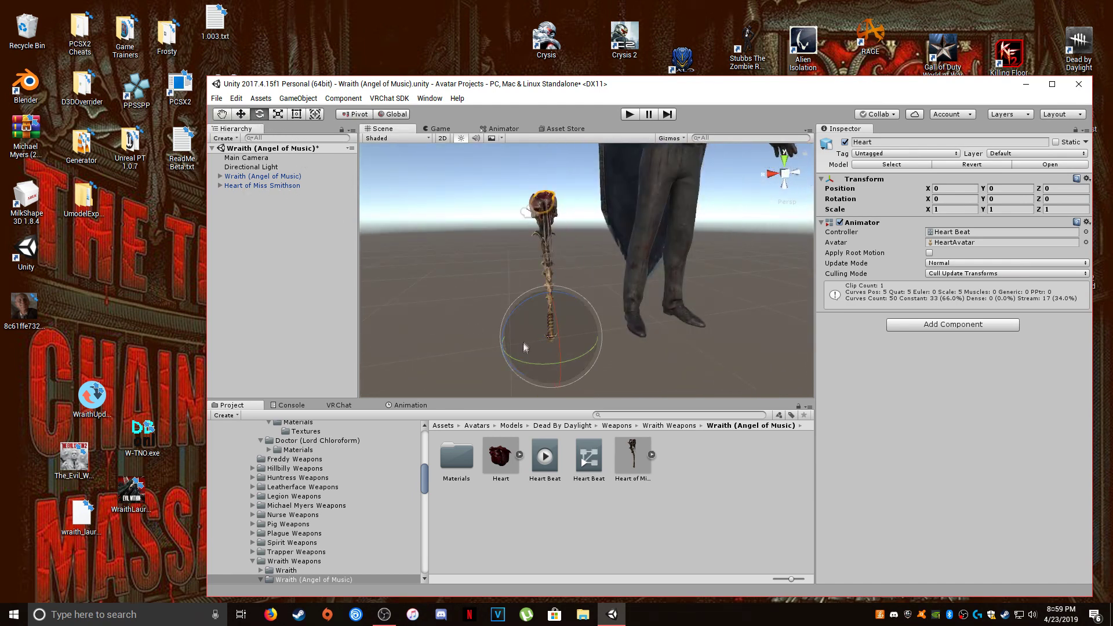
{"action": "left_click", "coordinate": [278, 185]}
{"action": "left_click_drag", "start_coordinate": [510, 324], "coordinate": [654, 312]}
{"action": "key", "text": "ctrl+z"}
{"action": "right_click_drag", "start_coordinate": [654, 313], "coordinate": [599, 284]}
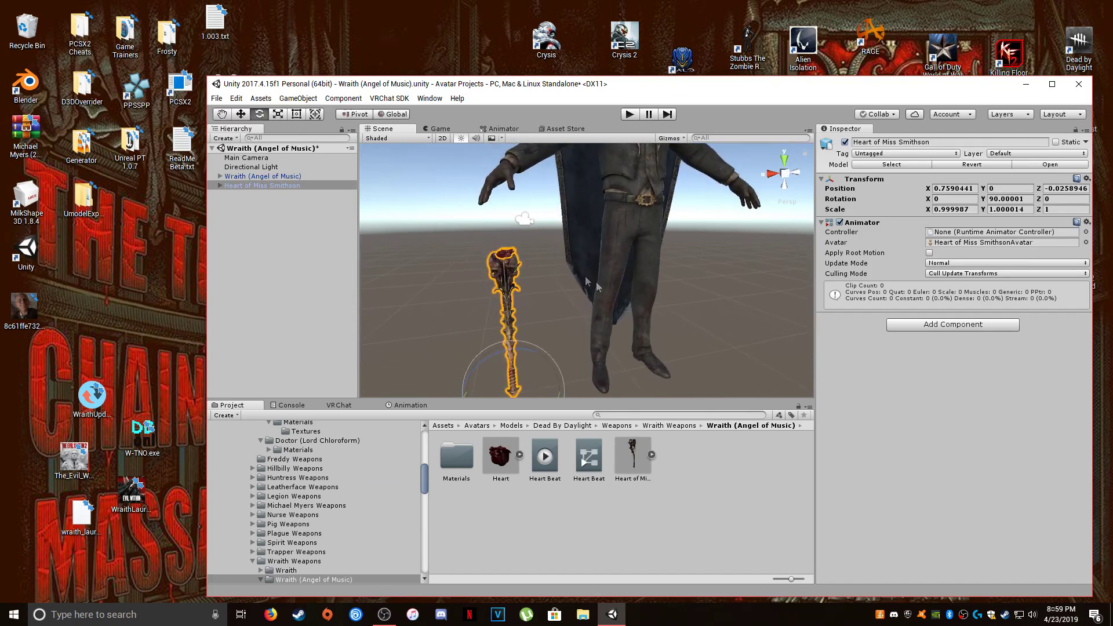
{"action": "right_click_drag", "start_coordinate": [392, 207], "coordinate": [582, 330]}
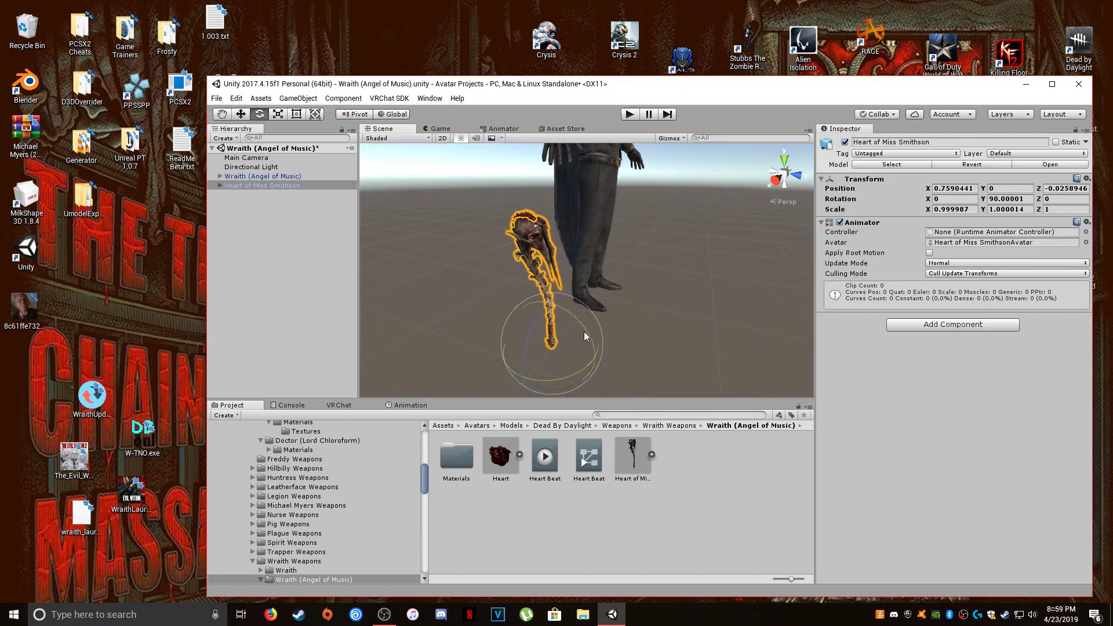
{"action": "left_click_drag", "start_coordinate": [582, 327], "coordinate": [704, 440]}
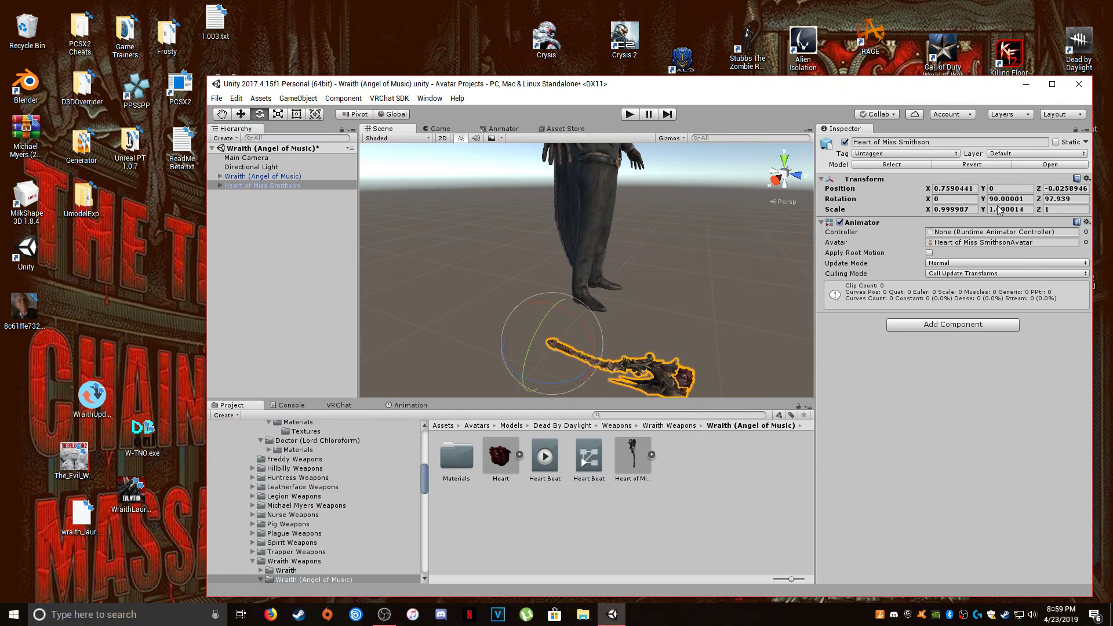
- Move the weapon into the avatar's right hand at about X 0.742, Y 1.225, Z 0.013 and rotate it to about -42 degrees on X
{"action": "key", "text": "w"}
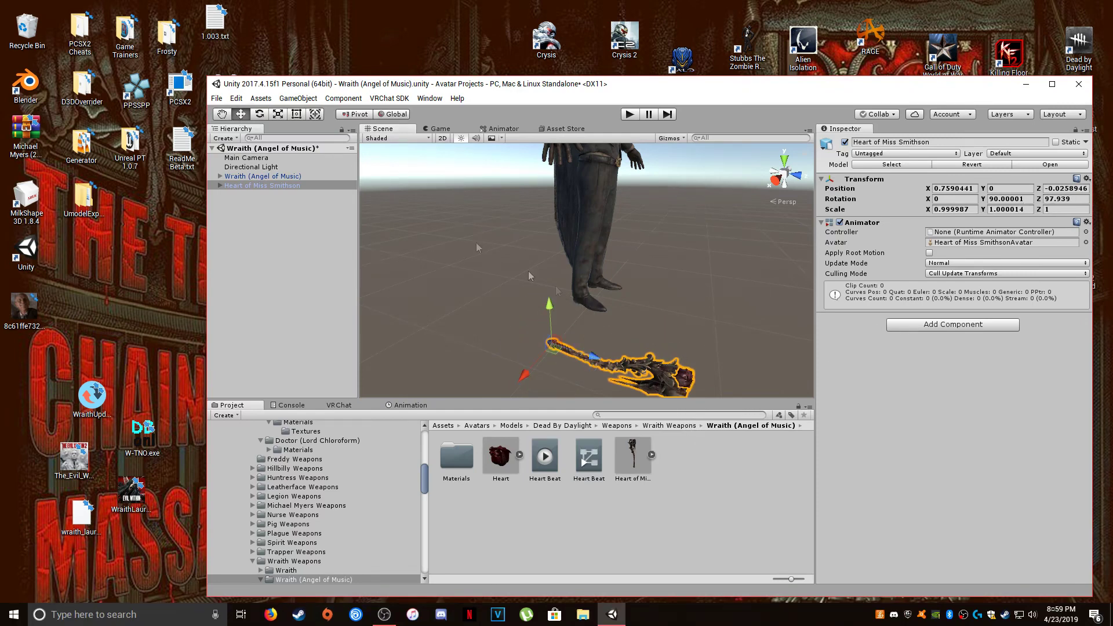
{"action": "left_click_drag", "start_coordinate": [550, 306], "coordinate": [550, 174]}
{"action": "middle_click_drag", "start_coordinate": [549, 174], "coordinate": [541, 238]}
{"action": "left_click_drag", "start_coordinate": [540, 237], "coordinate": [492, 280], "text": "alt"}
{"action": "left_click_drag", "start_coordinate": [493, 280], "coordinate": [536, 190], "text": "alt"}
{"action": "left_click", "coordinate": [259, 114]}
{"action": "scroll", "coordinate": [536, 190], "scroll_direction": "up", "scroll_amount": 3}
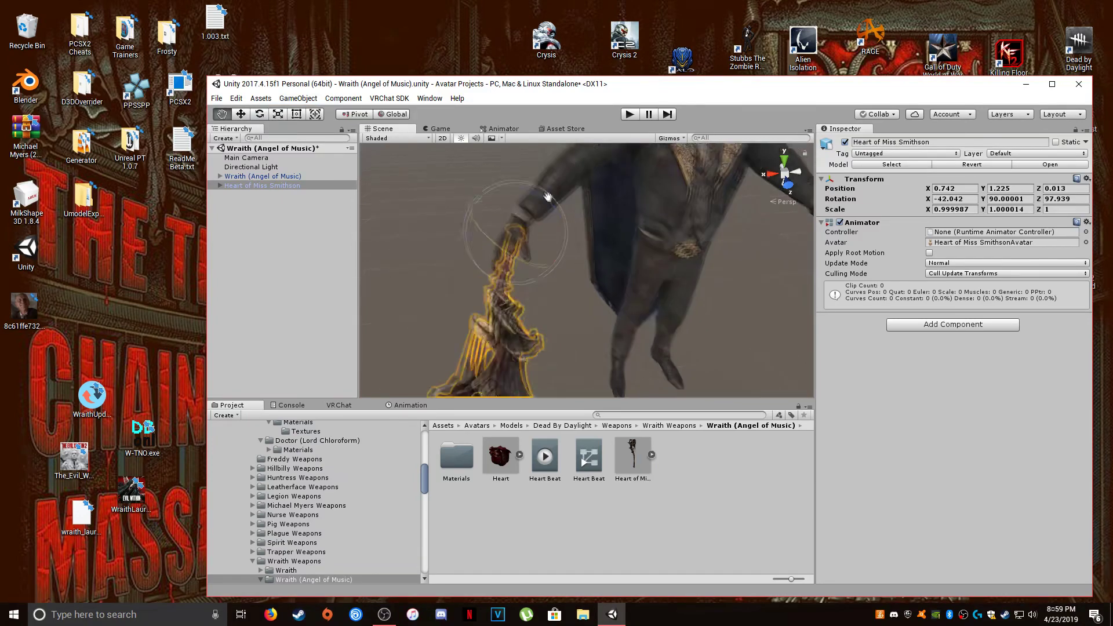
{"action": "left_click", "coordinate": [240, 113]}
{"action": "double_click", "coordinate": [335, 185]}
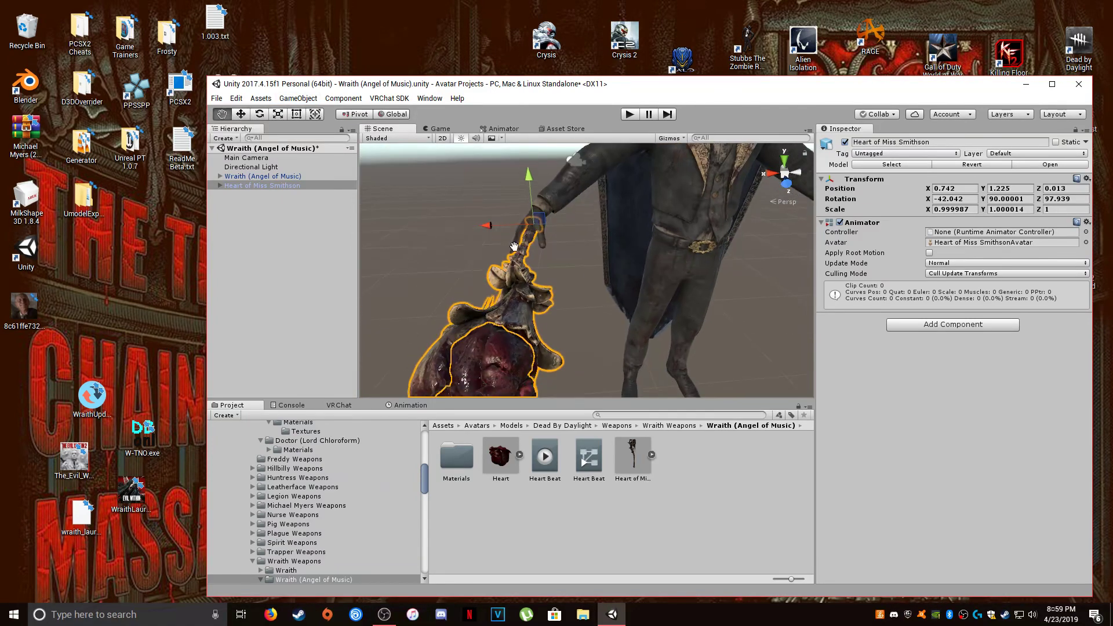
- Parent the Heart of Miss Smithson weapon under the avatar's Right wrist bone
{"action": "left_click", "coordinate": [220, 176]}
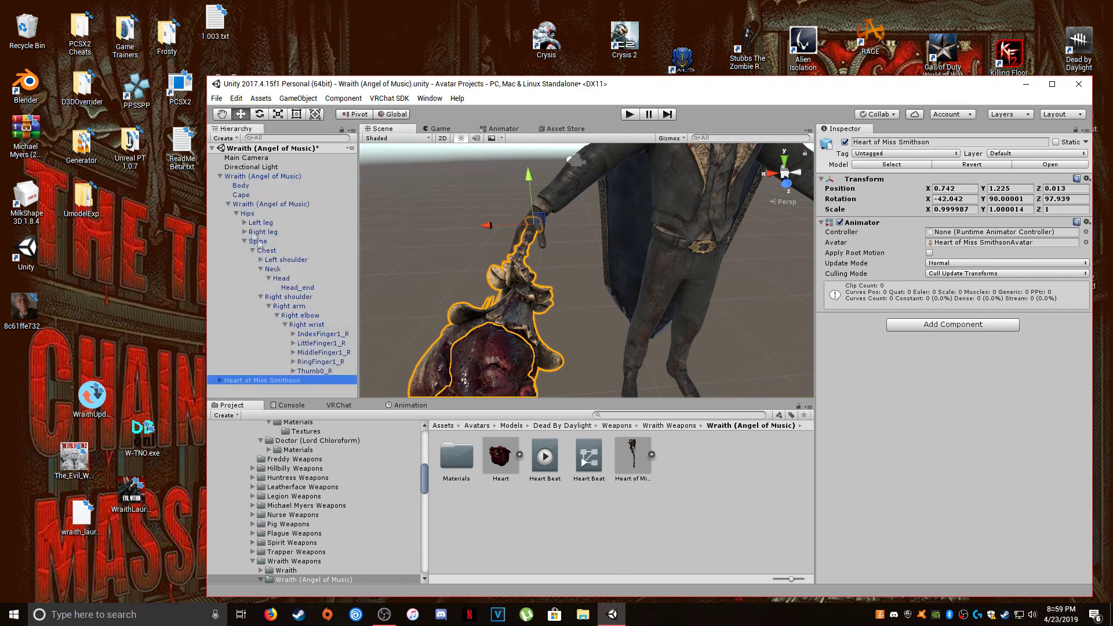
{"action": "left_click_drag", "start_coordinate": [269, 383], "coordinate": [323, 325]}
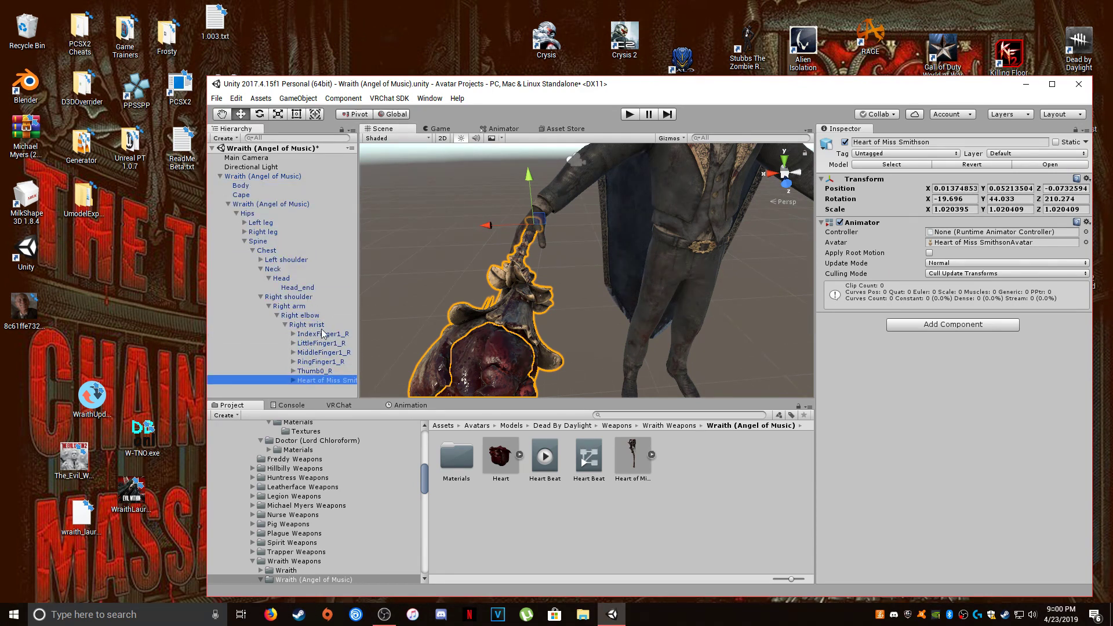
- Rotate the Right wrist bone to about X 27.5, Y 38, Z 67.4 degrees, turning the attached weapon with it
{"action": "left_click", "coordinate": [316, 325]}
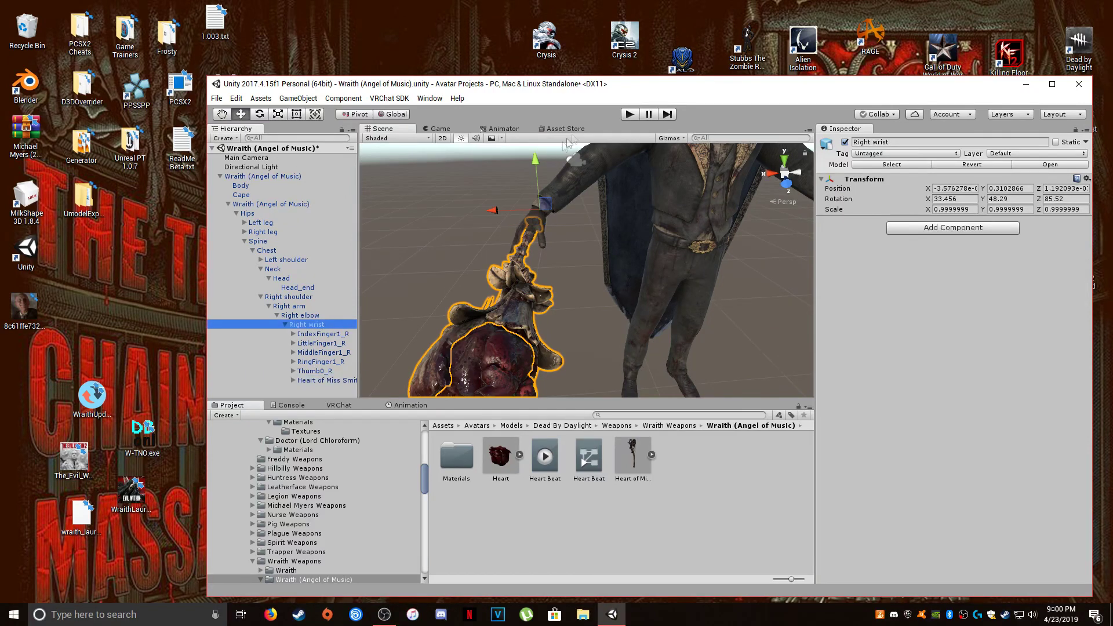
{"action": "left_click", "coordinate": [259, 114]}
{"action": "left_click_drag", "start_coordinate": [536, 165], "coordinate": [537, 364]}
- Play the scene and rotate the Right wrist bone to check the weapon's attachment and heartbeat, and stop playback
{"action": "left_click", "coordinate": [629, 114]}
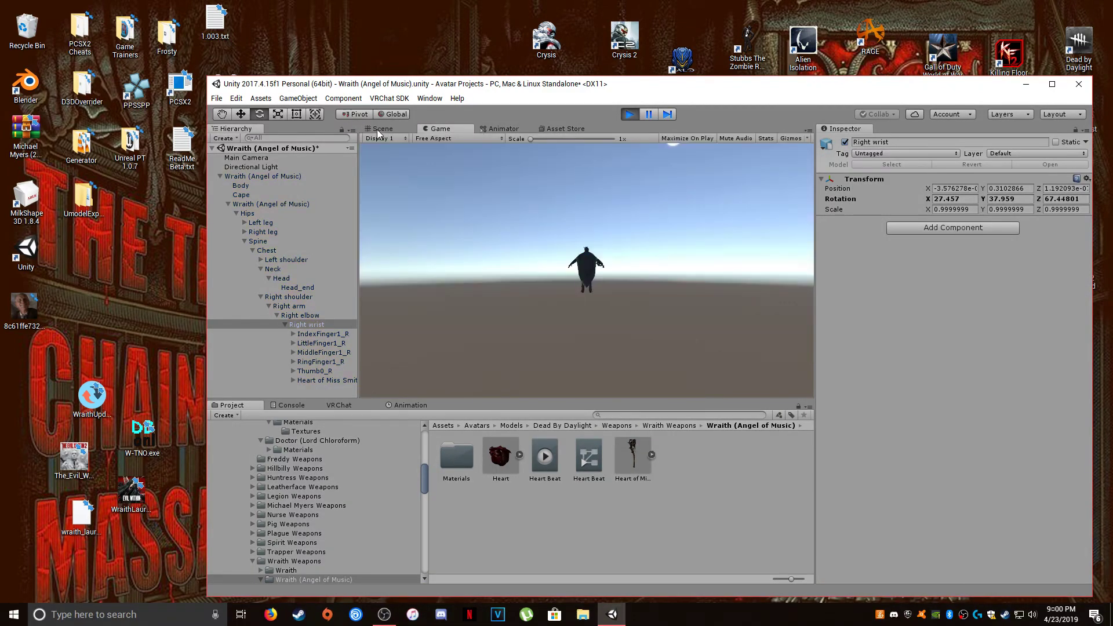
{"action": "mouse_move", "coordinate": [560, 203]}
{"action": "left_mouse_down"}
{"action": "mouse_move", "coordinate": [521, 175]}
{"action": "mouse_move", "coordinate": [539, 191]}
{"action": "mouse_move", "coordinate": [603, 183]}
{"action": "left_mouse_up"}
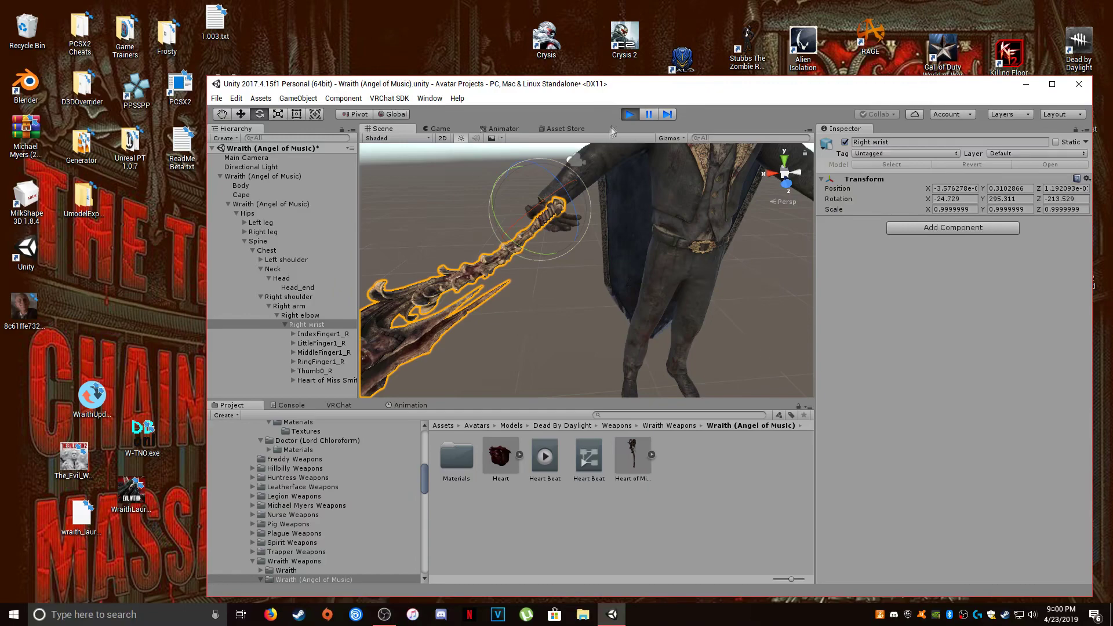
{"action": "left_click", "coordinate": [630, 115]}
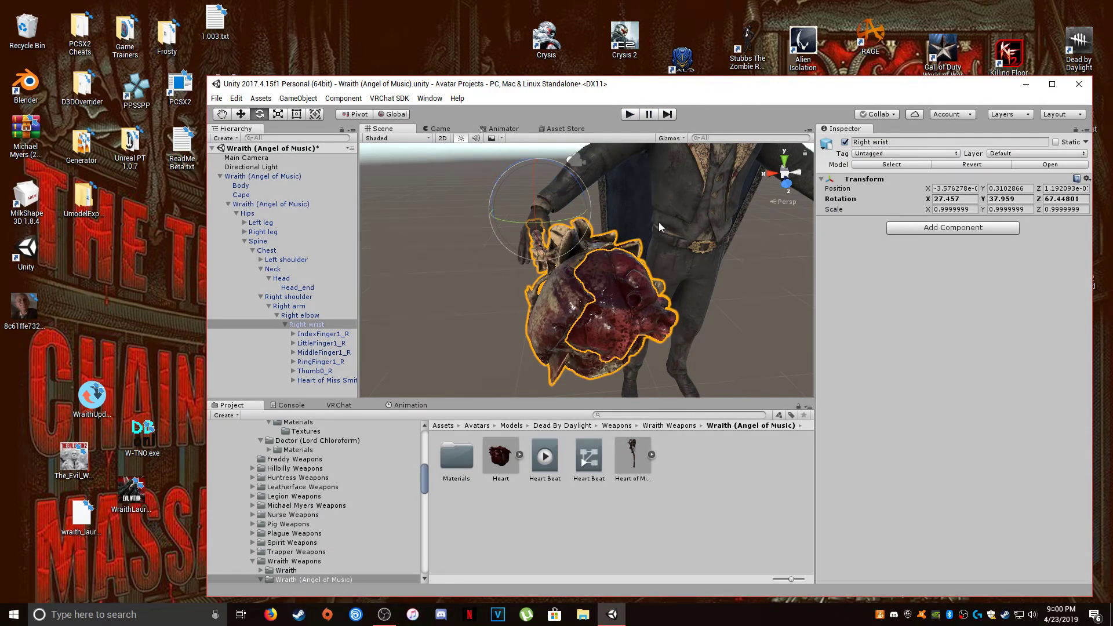
- Examine the weapon's grip in the right hand and the full Wraith avatar from several angles
{"action": "key", "text": "f"}
{"action": "left_click_drag", "start_coordinate": [658, 221], "coordinate": [567, 241], "text": "alt"}
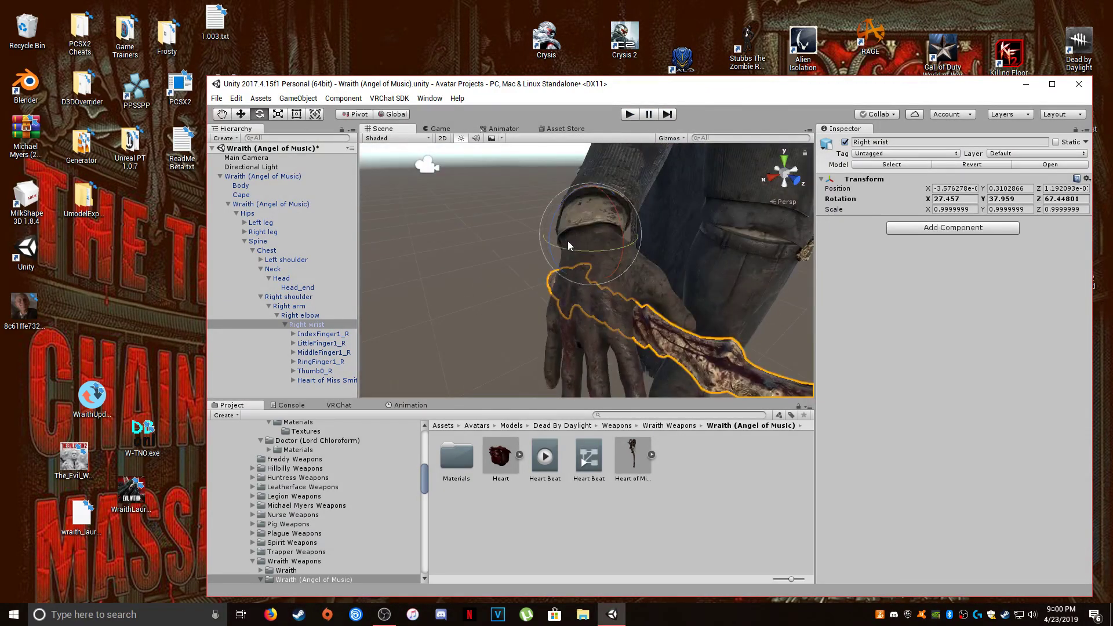
{"action": "left_click", "coordinate": [569, 241]}
{"action": "scroll", "coordinate": [599, 248], "scroll_direction": "down", "scroll_amount": 5}
{"action": "middle_click_drag", "start_coordinate": [574, 252], "coordinate": [586, 254]}
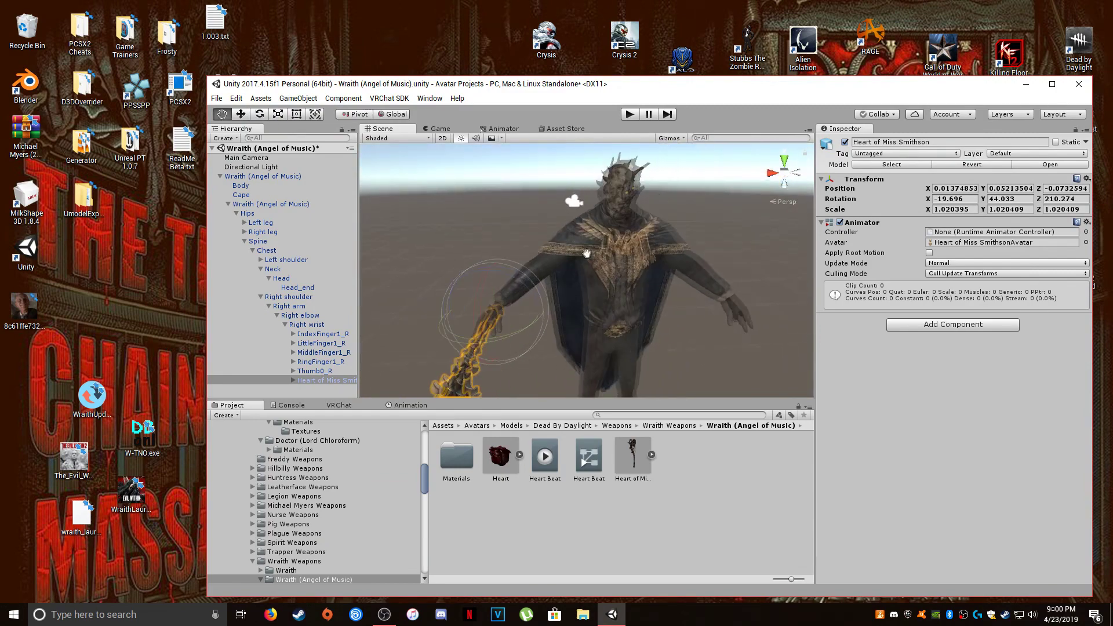
{"action": "scroll", "coordinate": [587, 253], "scroll_direction": "up", "scroll_amount": 5}
{"action": "left_click_drag", "start_coordinate": [586, 253], "coordinate": [586, 217], "text": "alt"}
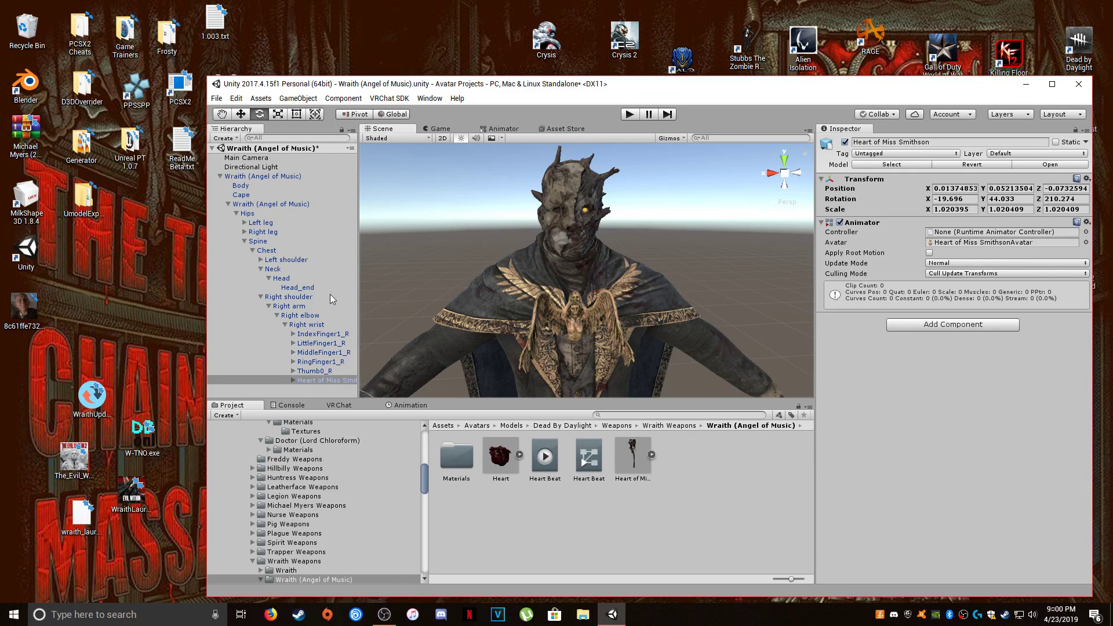
{"action": "scroll", "coordinate": [579, 266], "scroll_direction": "down", "scroll_amount": 5}
{"action": "middle_click_drag", "start_coordinate": [579, 268], "coordinate": [596, 267]}
{"action": "mouse_move", "coordinate": [596, 267]}
{"action": "left_mouse_down", "text": "alt"}
{"action": "mouse_move", "coordinate": [612, 262]}
{"action": "mouse_move", "coordinate": [580, 271]}
{"action": "mouse_move", "coordinate": [591, 270]}
{"action": "left_mouse_up", "text": "alt"}
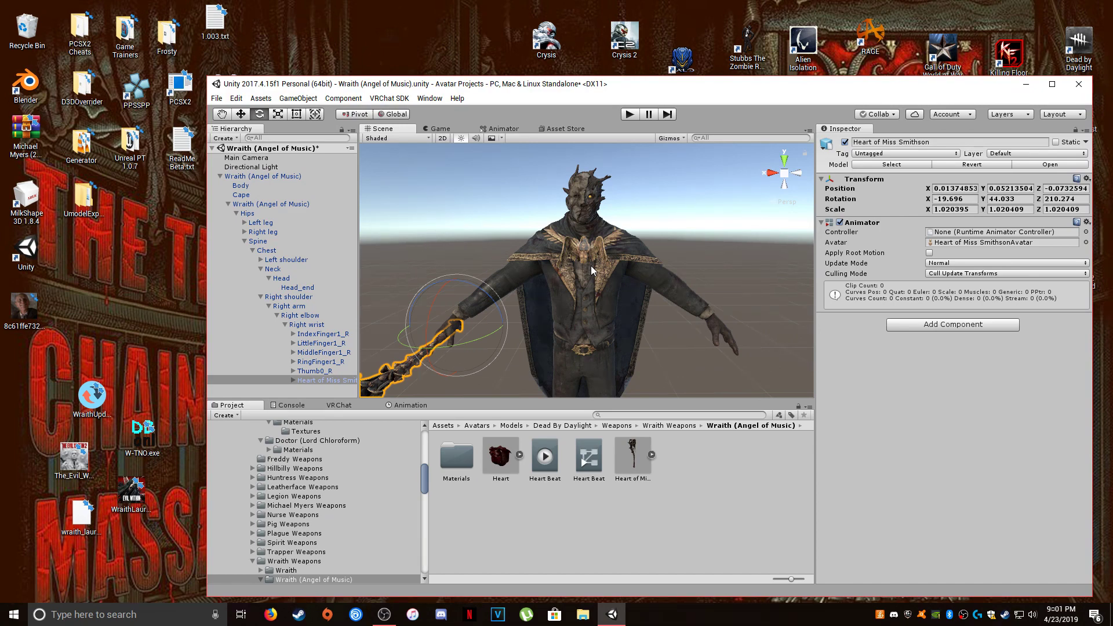
{"action": "middle_click_drag", "start_coordinate": [590, 265], "coordinate": [600, 237]}
{"action": "left_click_drag", "start_coordinate": [599, 237], "coordinate": [600, 251], "text": "alt"}
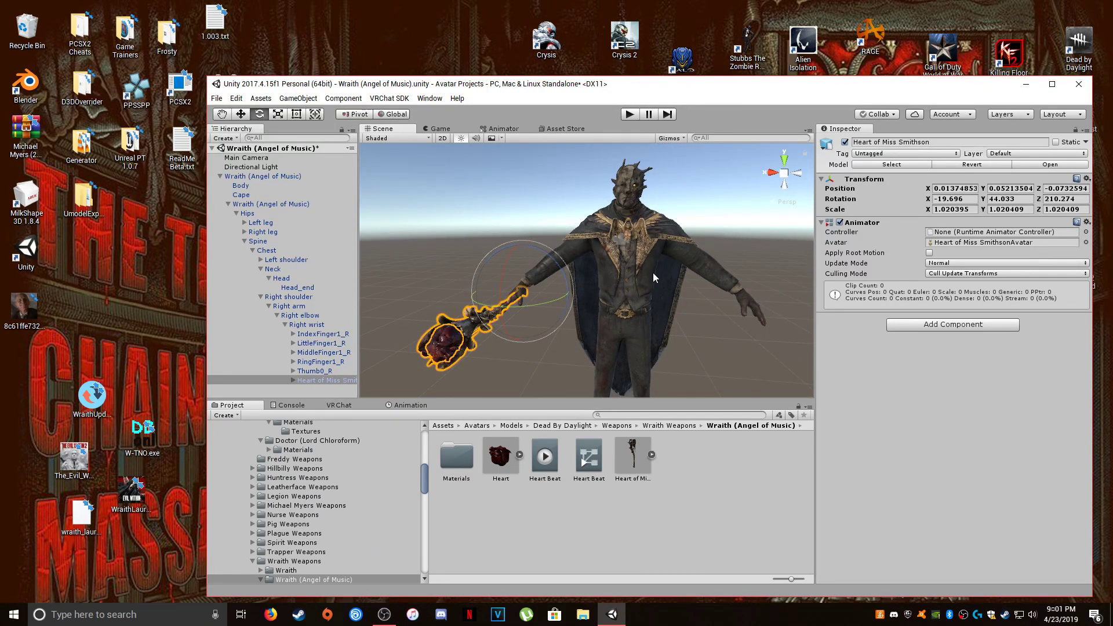
{"action": "left_click_drag", "start_coordinate": [653, 273], "coordinate": [675, 253], "text": "alt"}
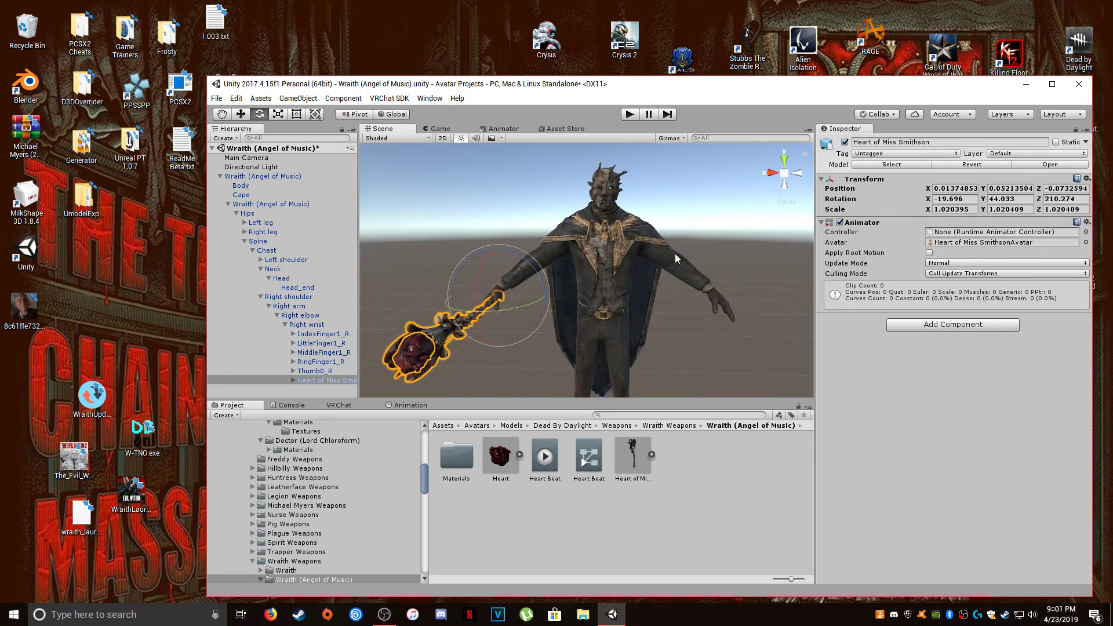